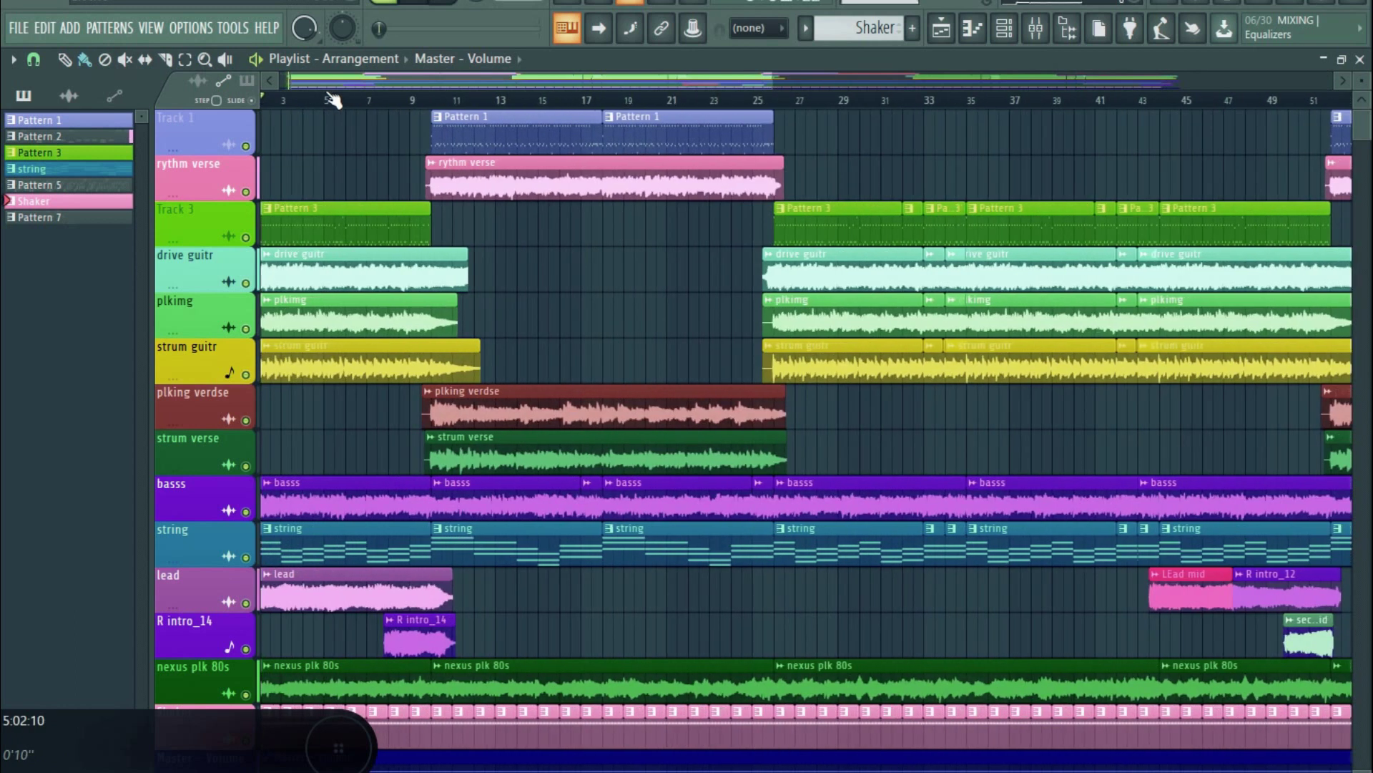
Play the opening of the song and examine the tracks and clips across the whole playlist arrangement.
scroll(351, 233, "down", 2)
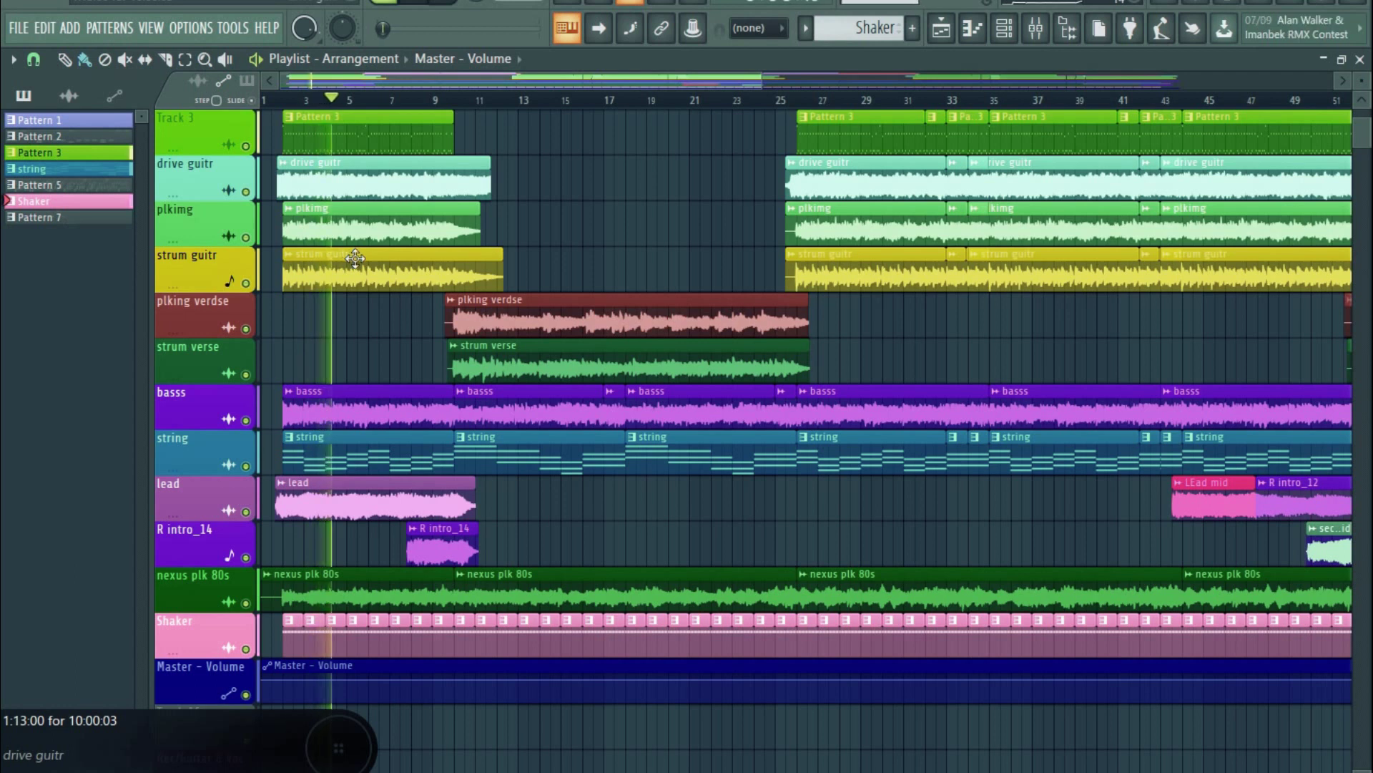
scroll(515, 250, "up", 2)
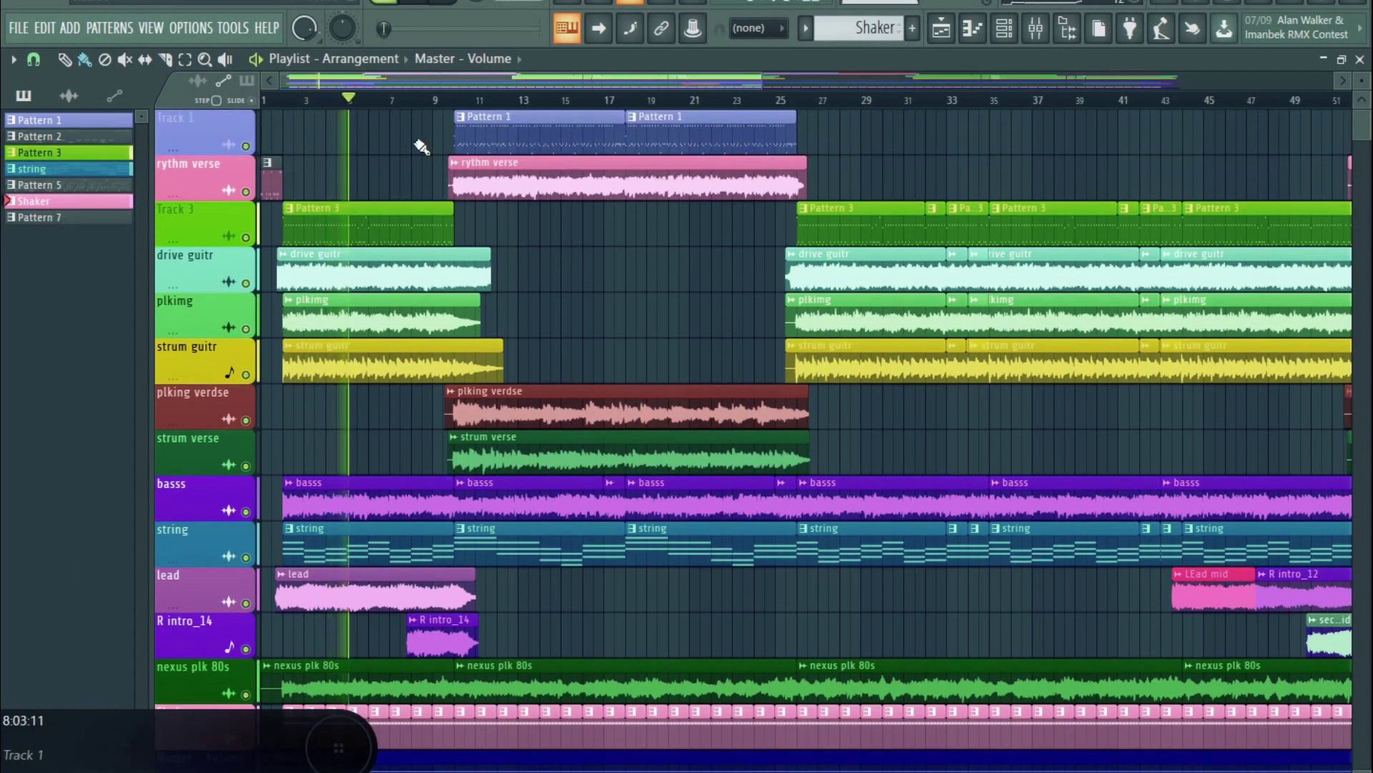
scroll(527, 271, "down", 1)
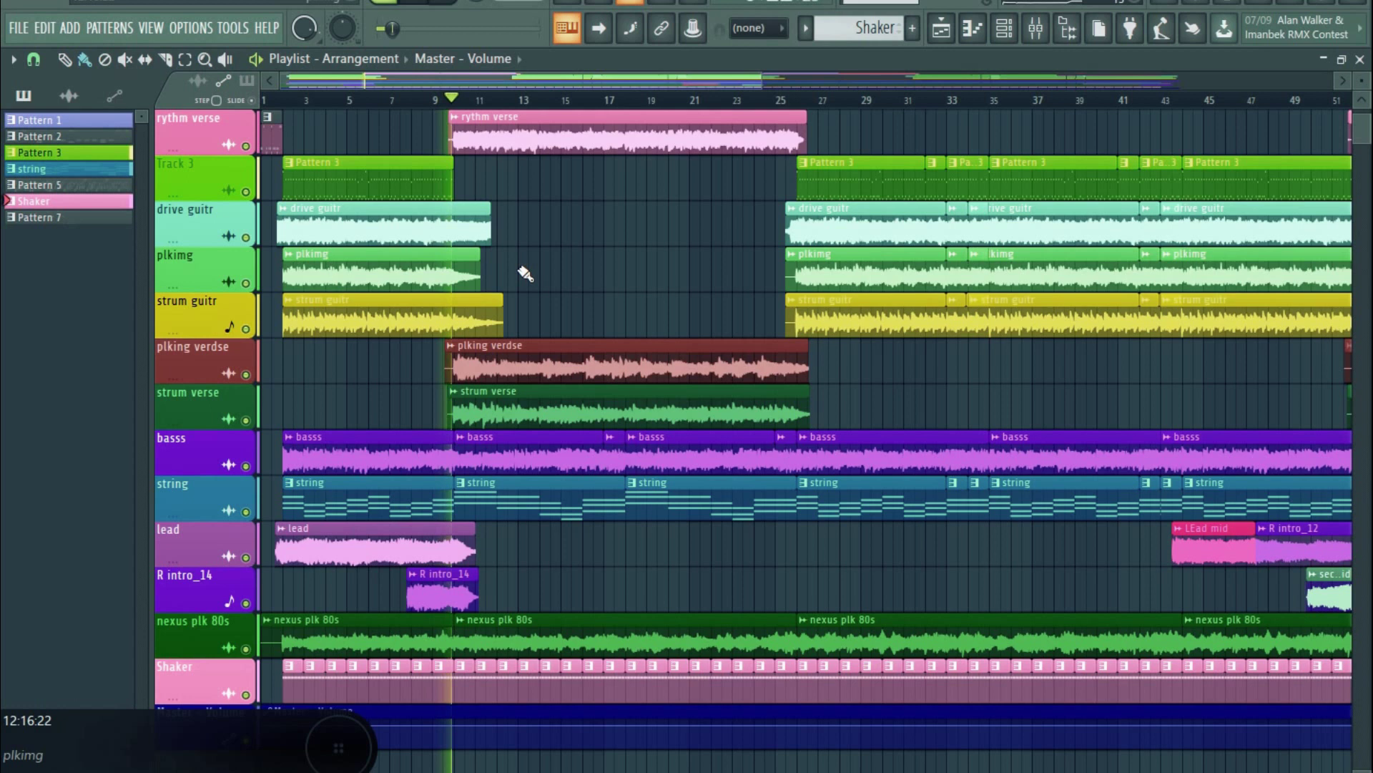
key("space")
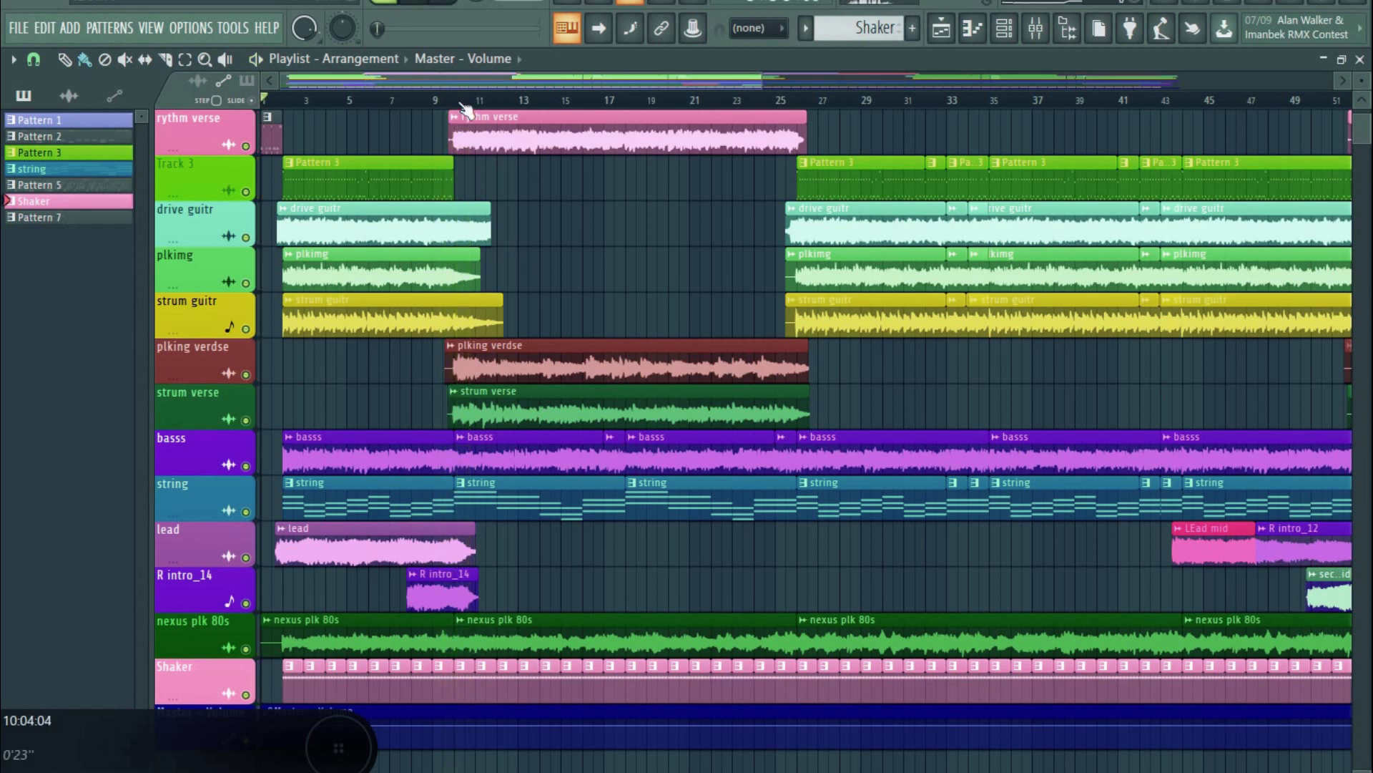
scroll(462, 111, "down", 6)
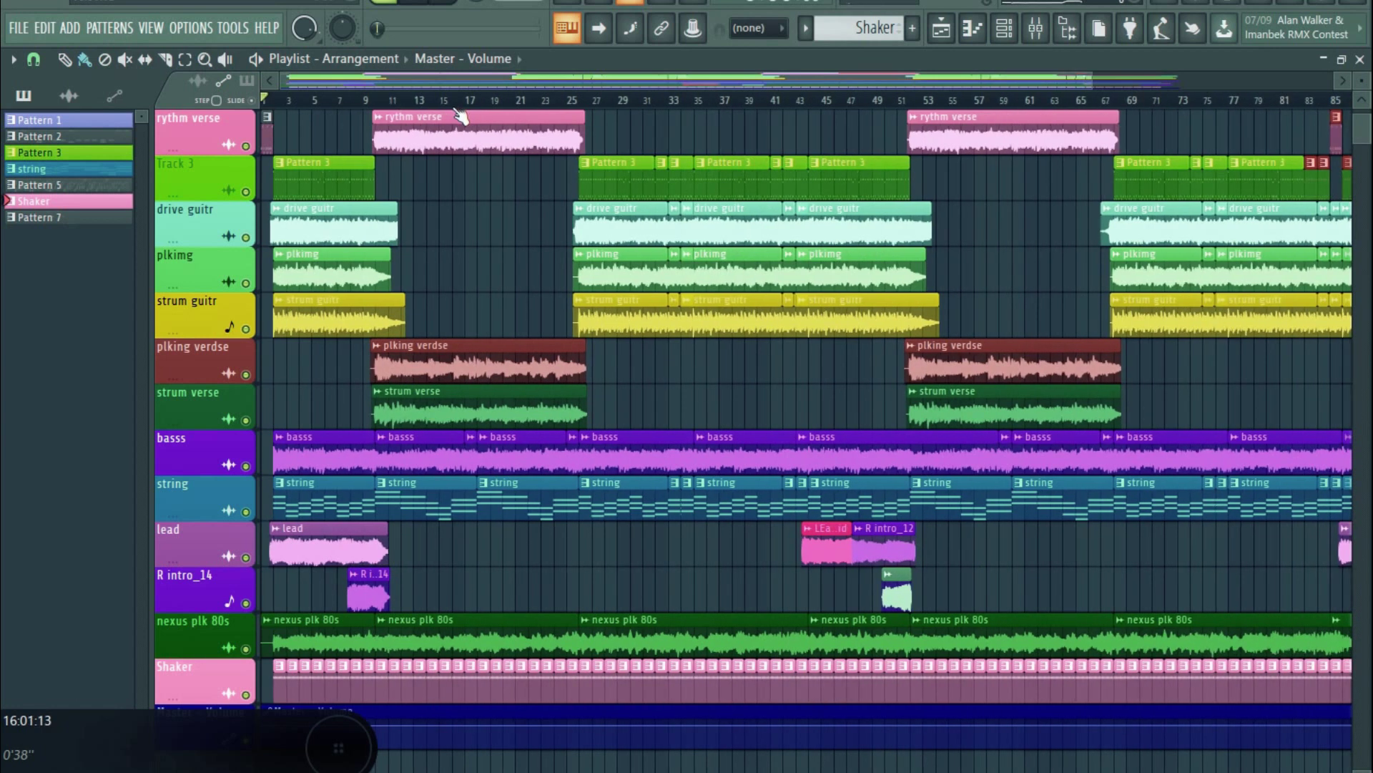
scroll(640, 414, "up", 1)
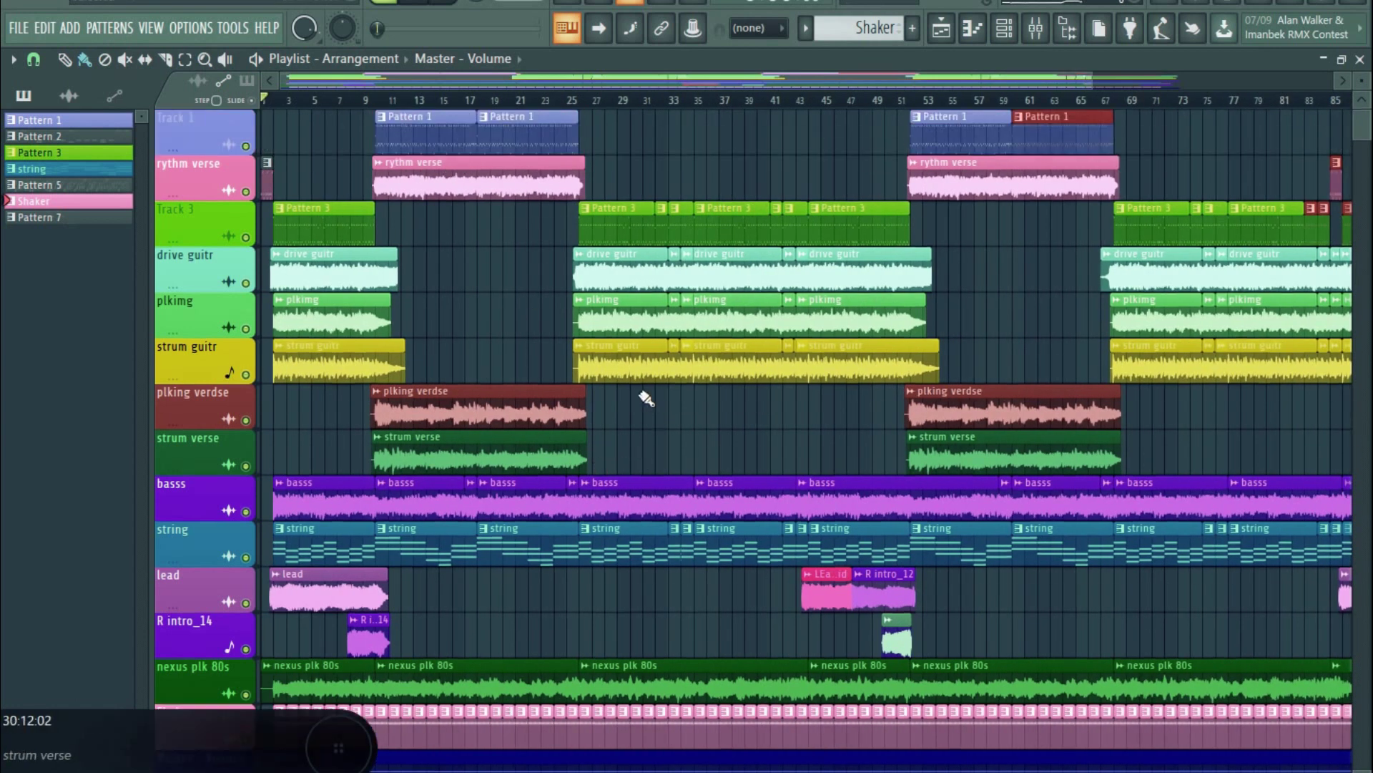
scroll(644, 398, "down", 1)
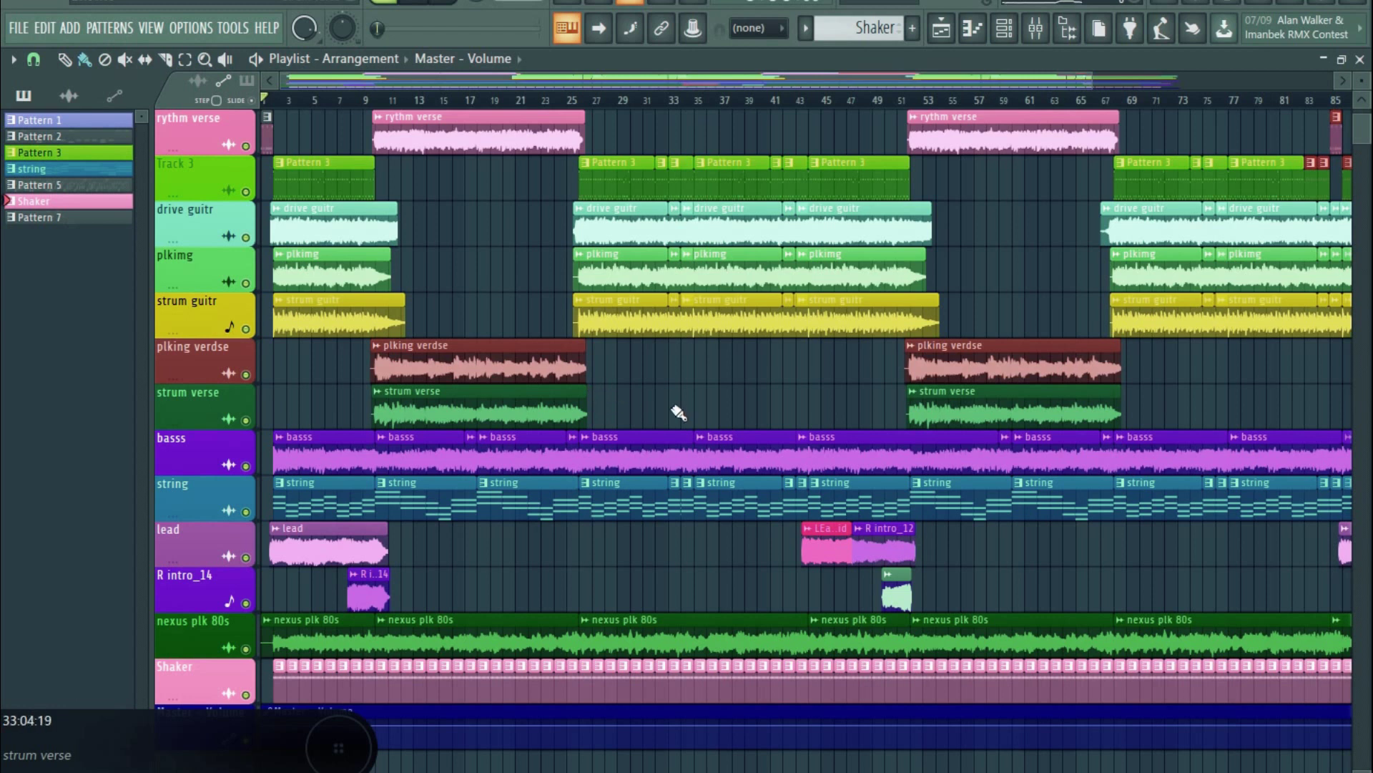
scroll(675, 412, "up", 1)
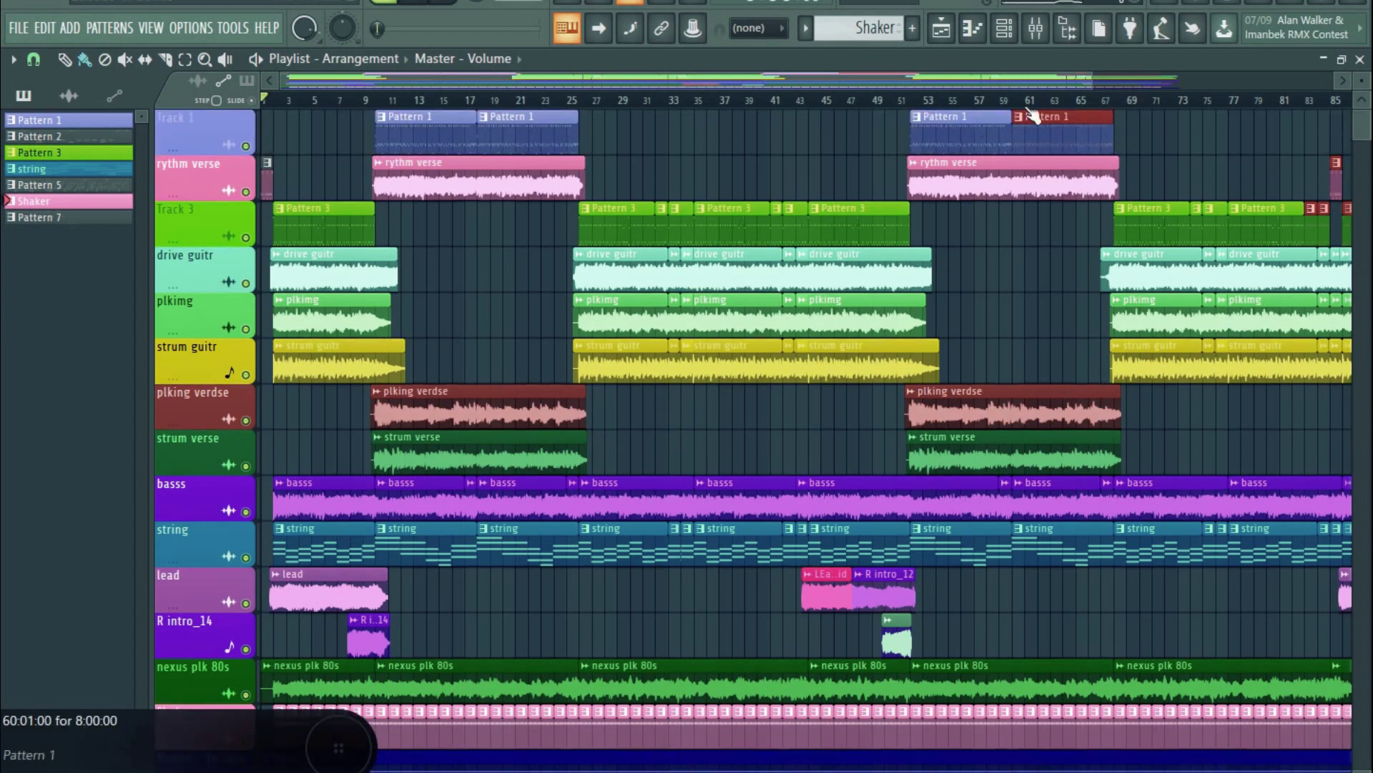
Show the mixer as a detached window below the playlist, widened to display inserts up to 25.
left_click(1036, 32)
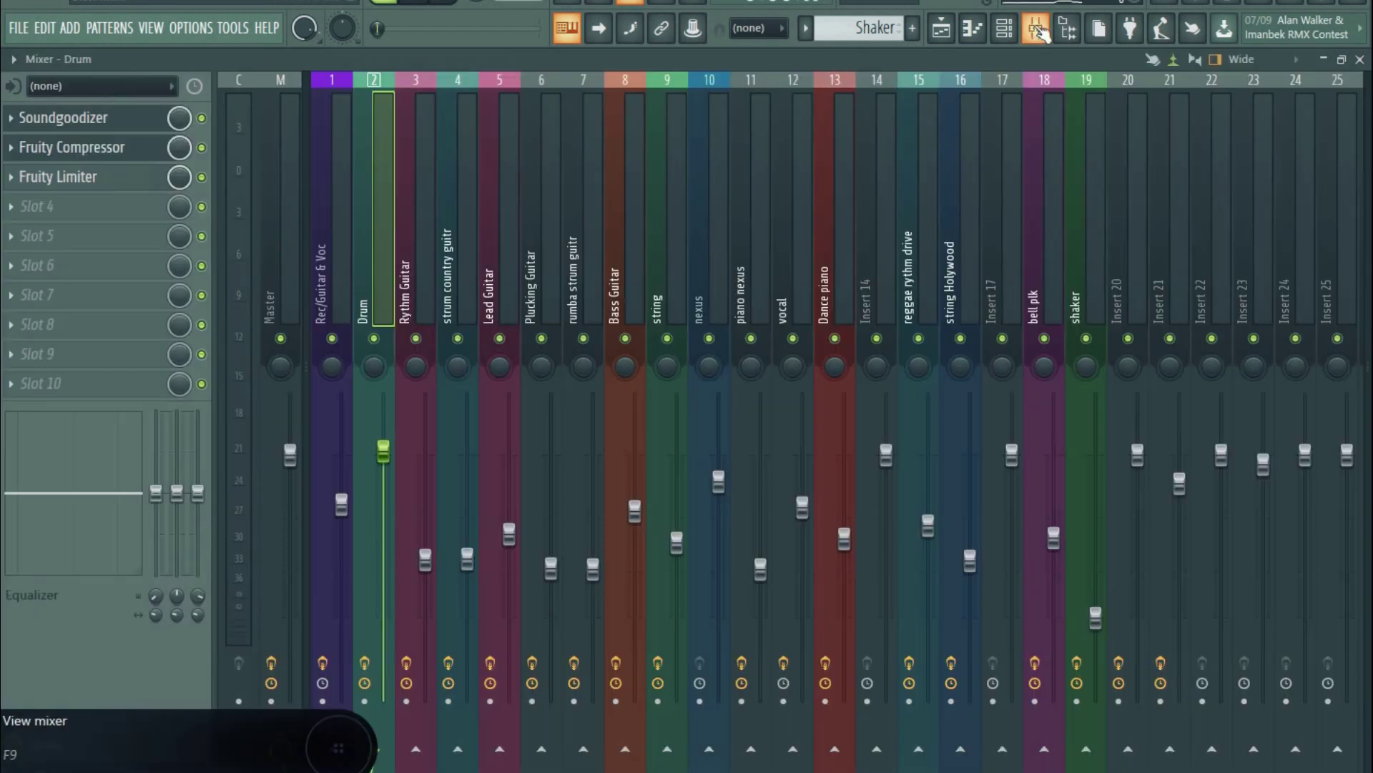
double_click(949, 67)
left_click_drag(821, 108, 874, 606)
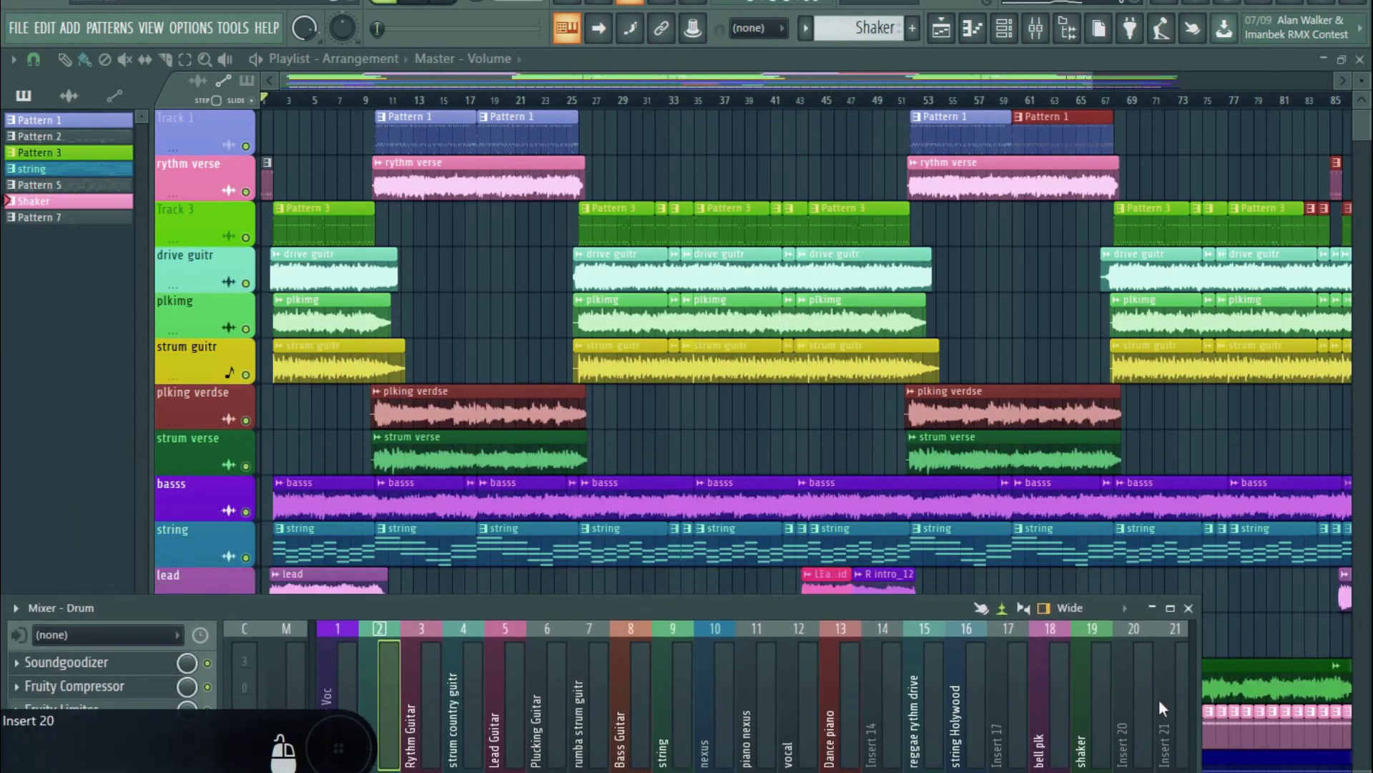
left_click_drag(1199, 712, 1364, 704)
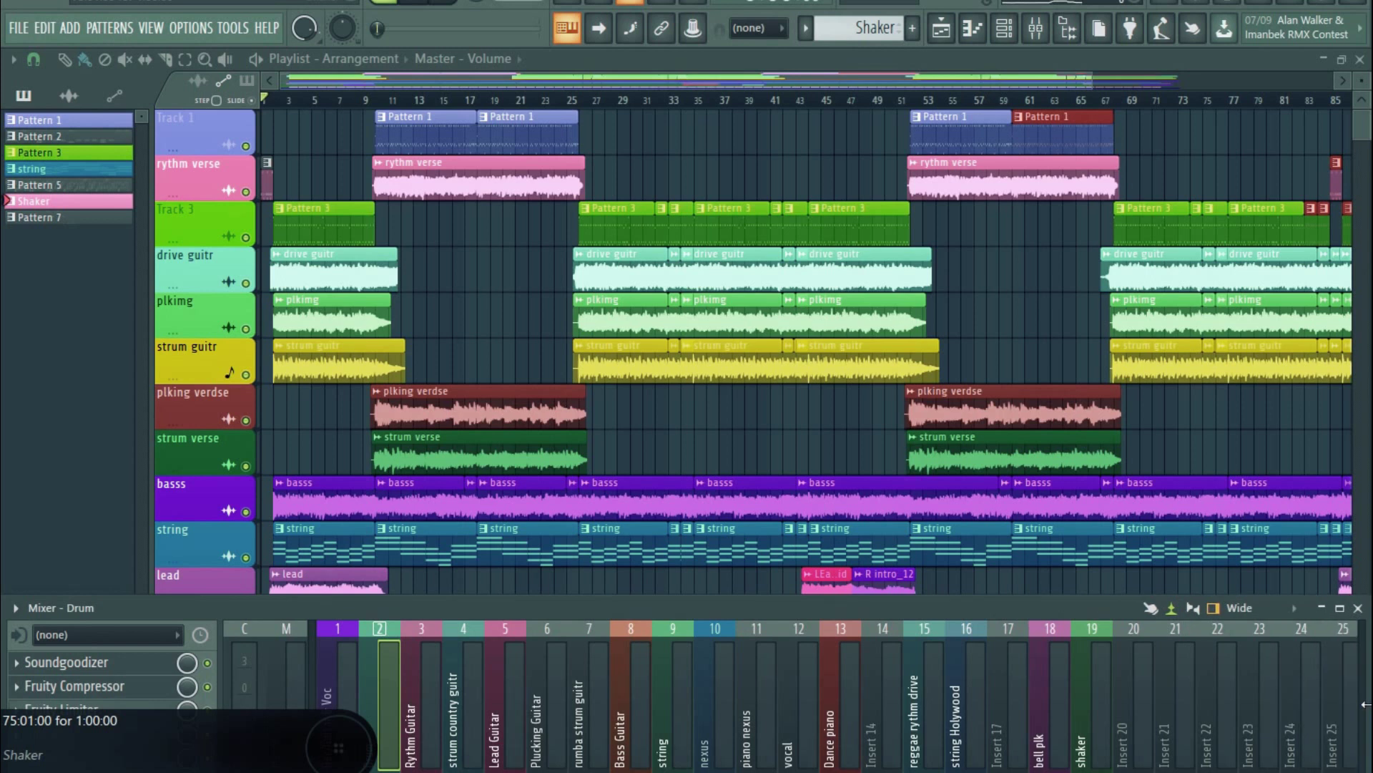
scroll(773, 529, "down", 1)
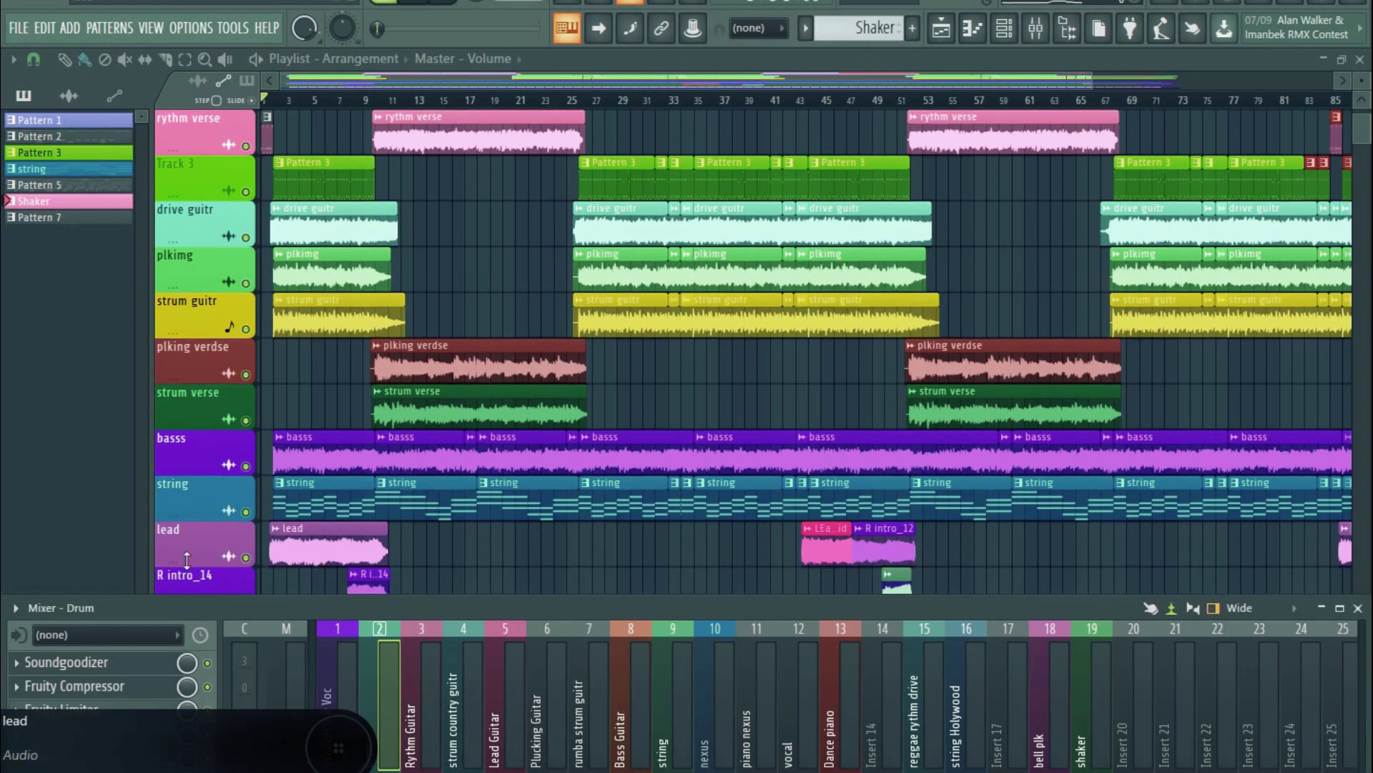
left_click(16, 608)
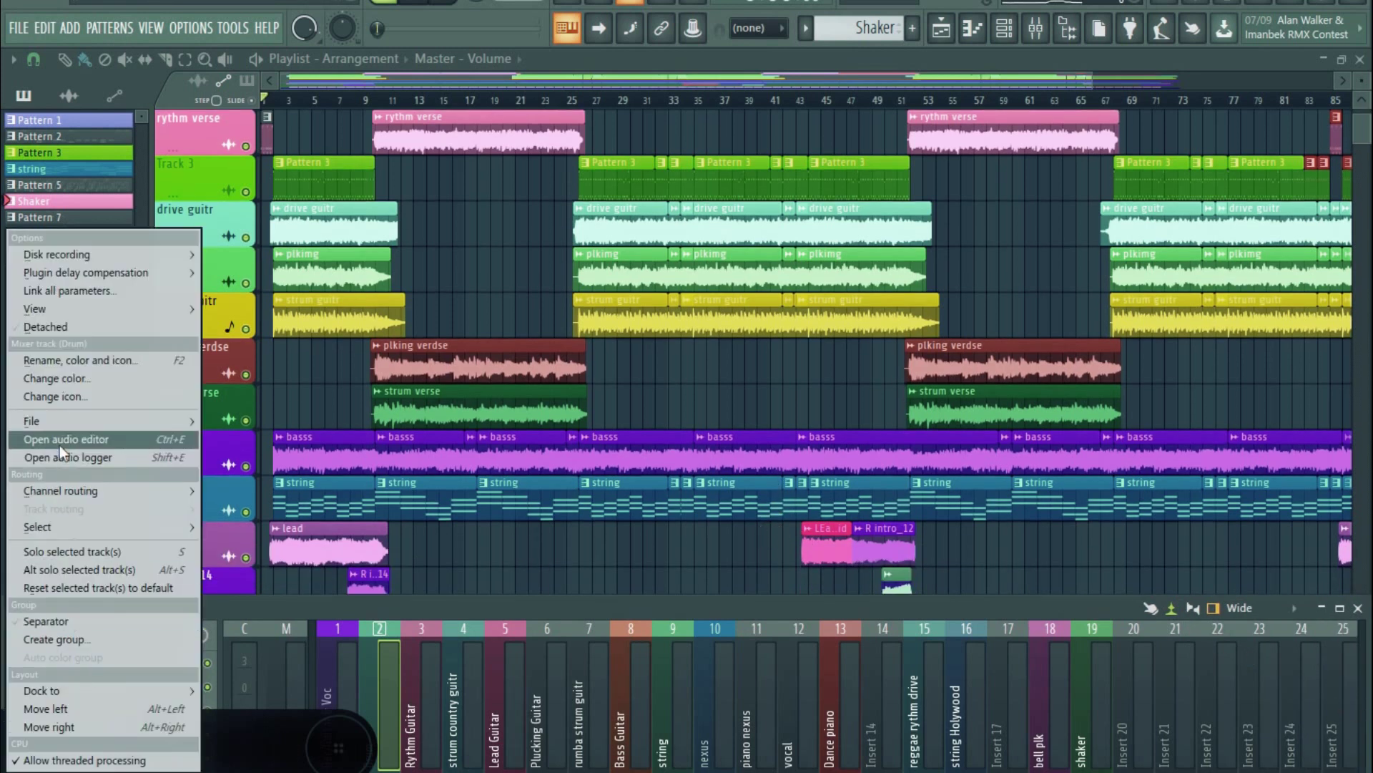
left_click(91, 328)
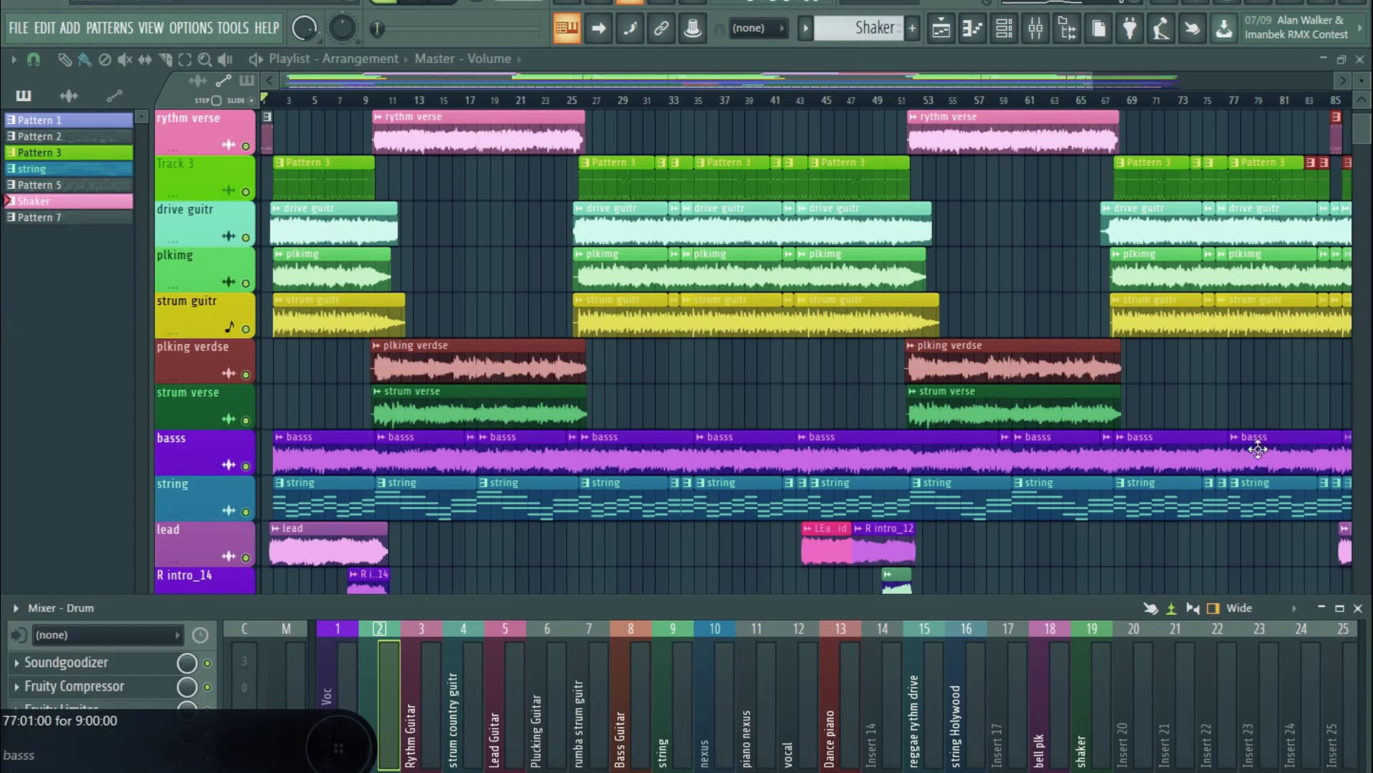
Play the song and move all Pattern 3 clips from Track 3 up to Track 1.
scroll(1254, 458, "down", 3)
scroll(1242, 448, "up", 2)
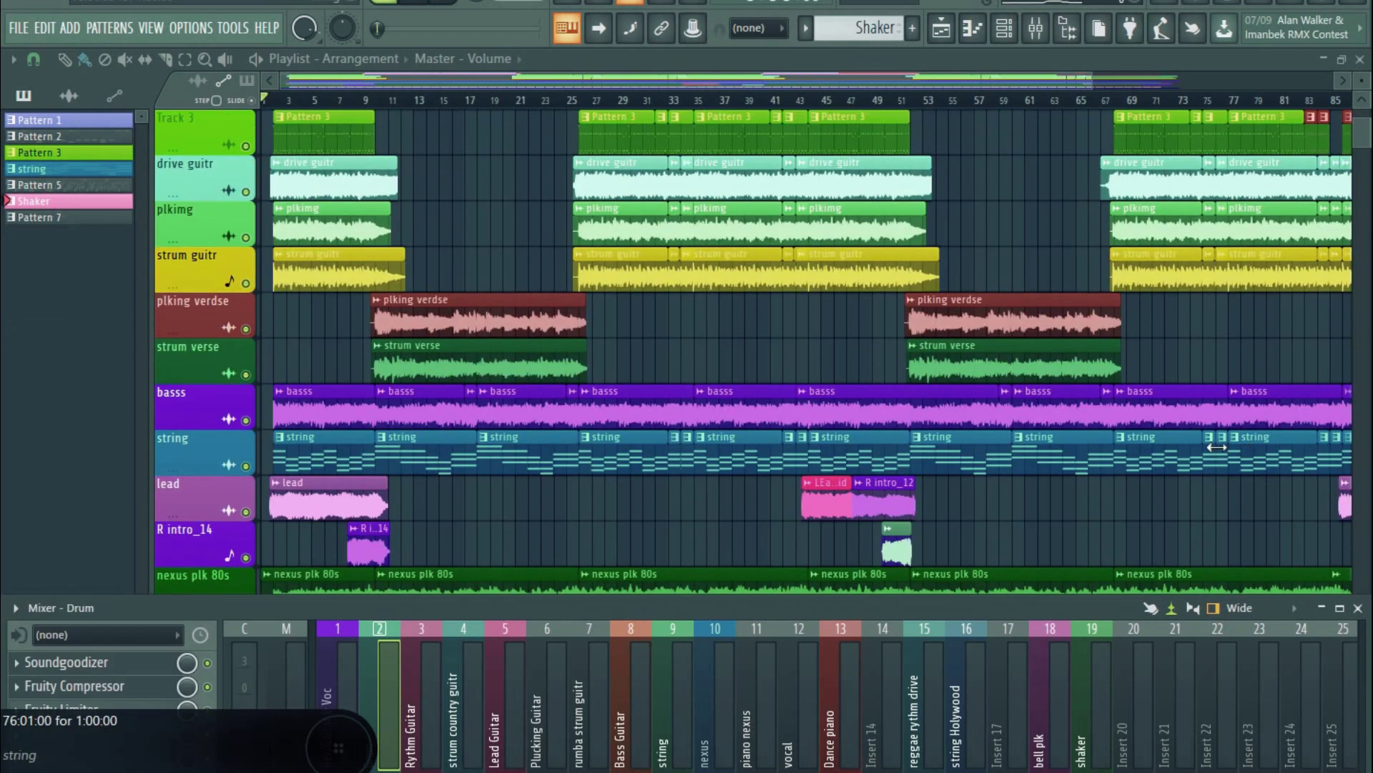
scroll(522, 256, "up", 2)
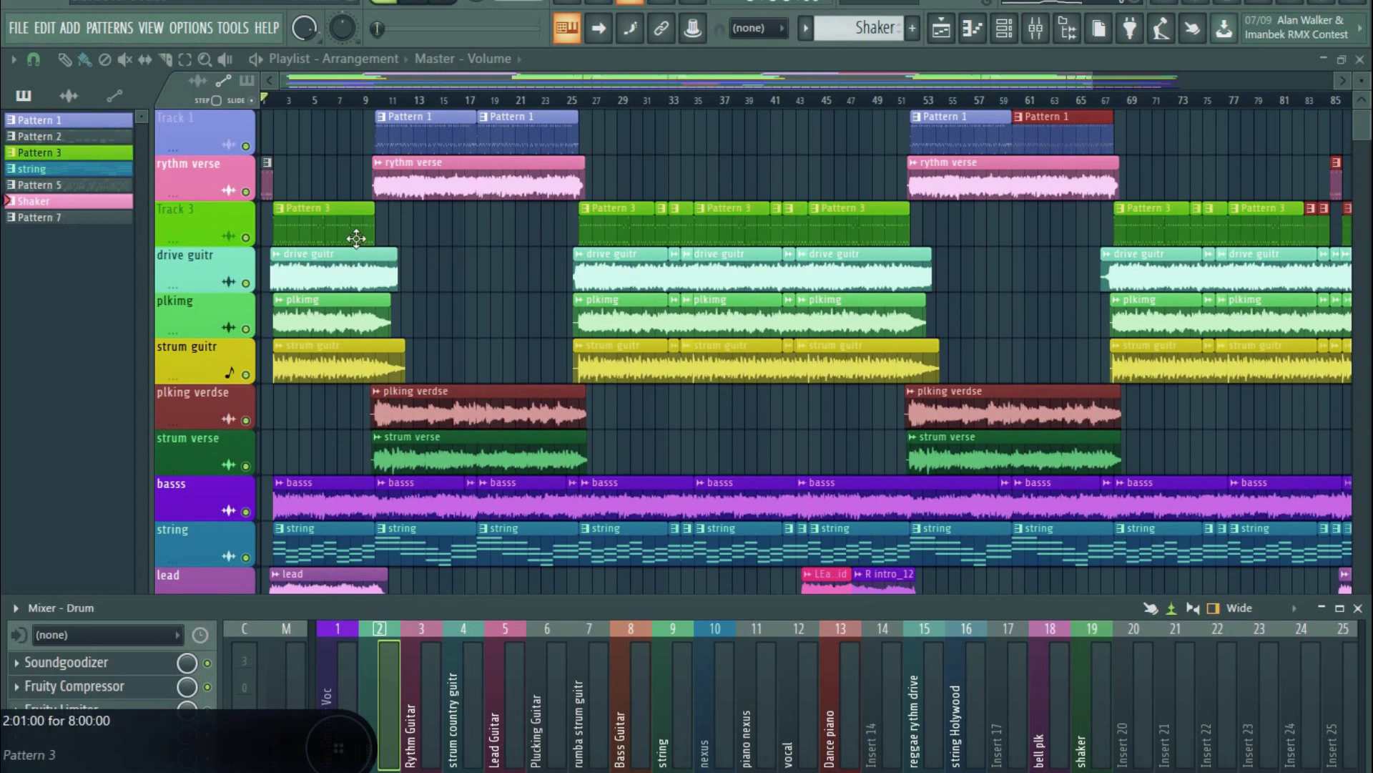
key("space")
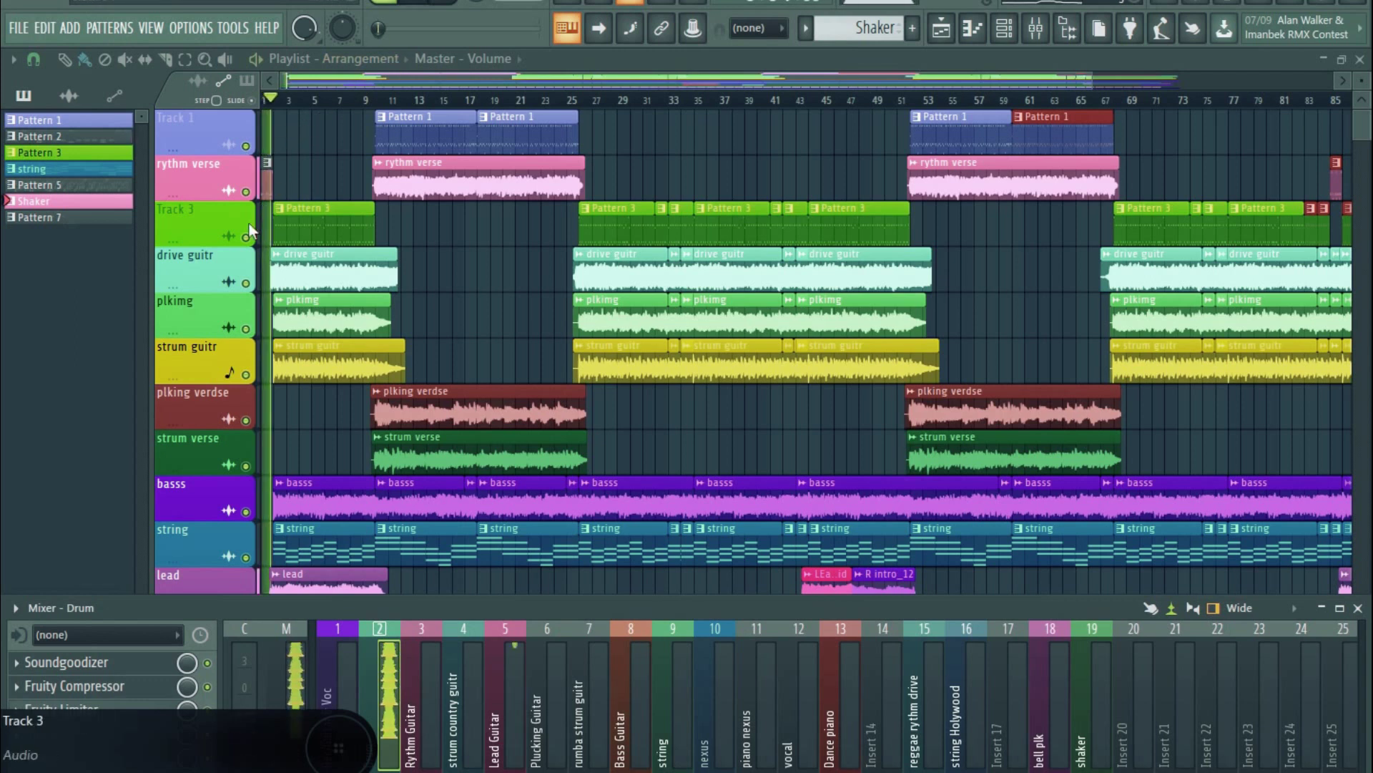
left_click(249, 223)
scroll(297, 104, "down", 2)
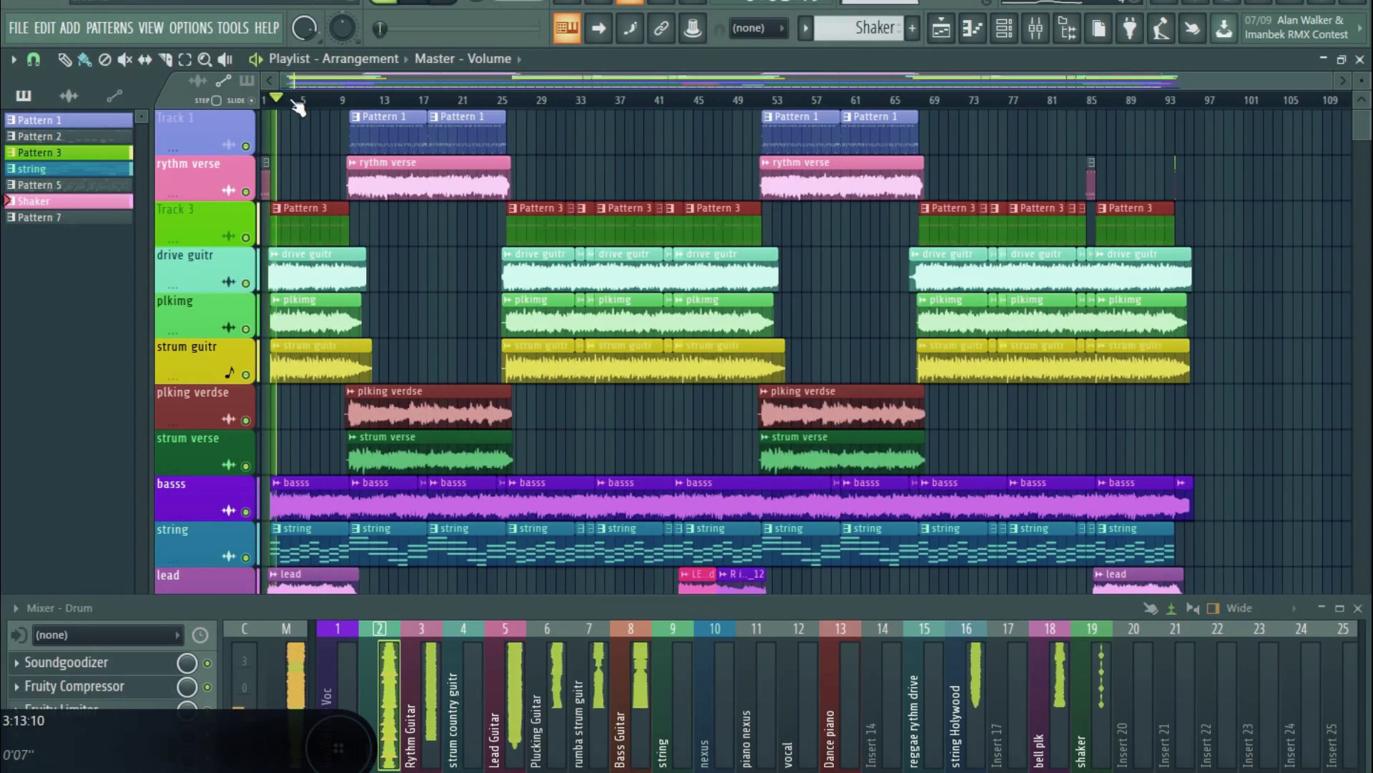
key("shift+Up")
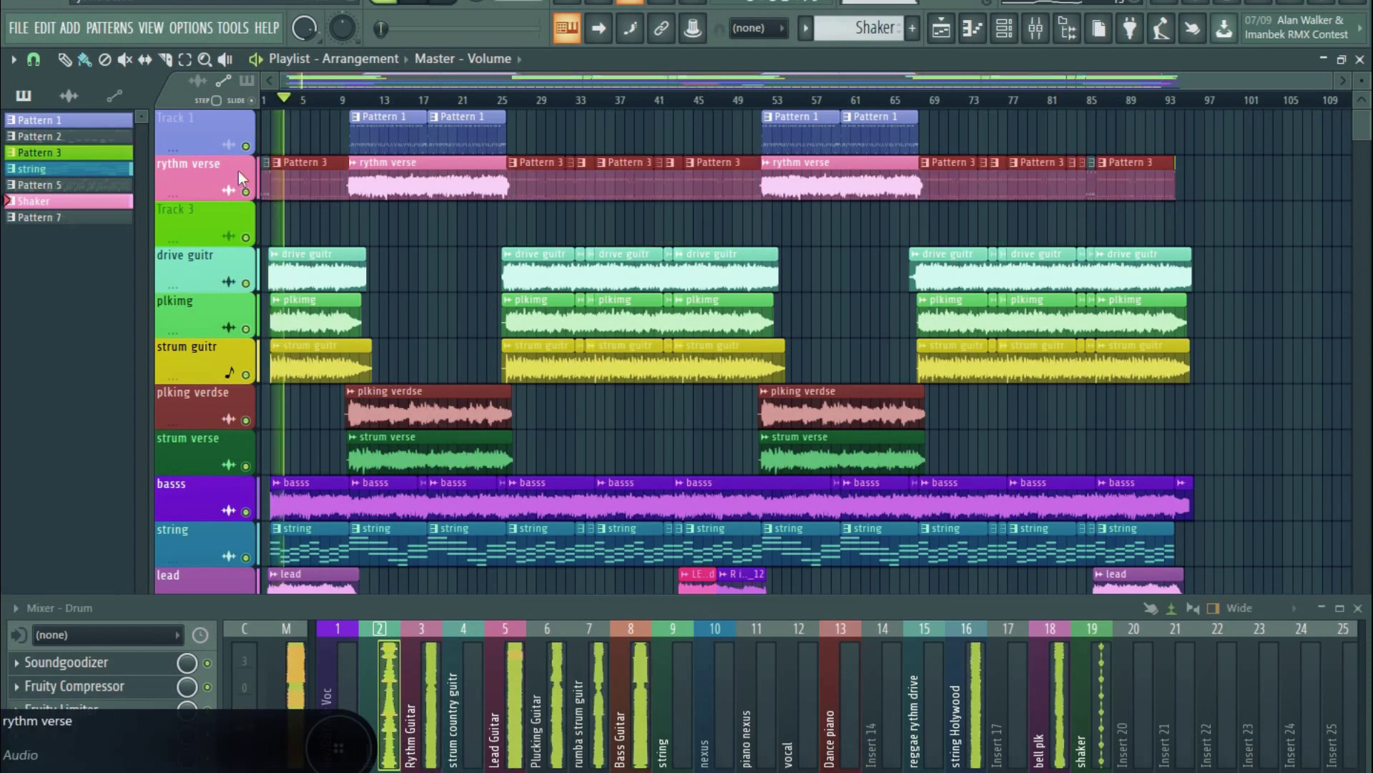
key("shift+Up")
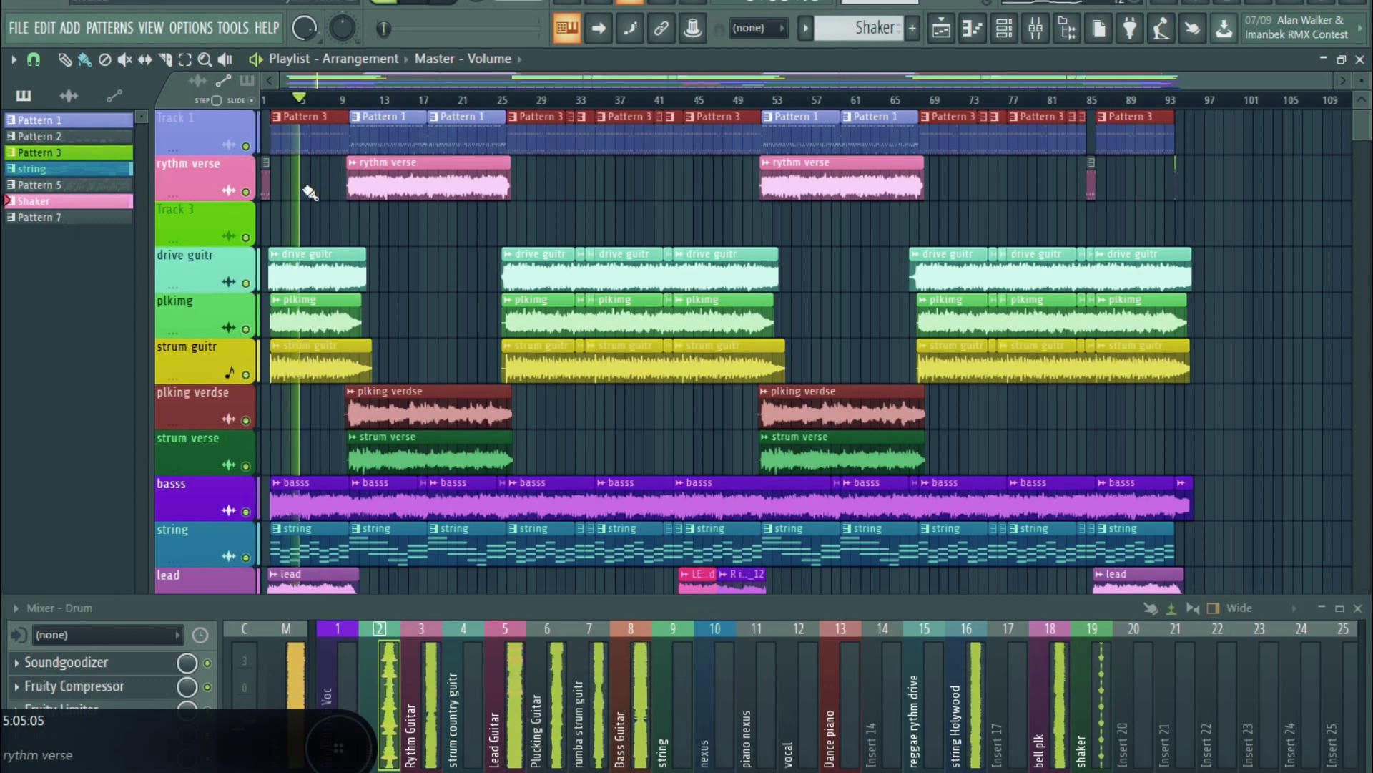
Move the rythm verse audio clips down to Track 3 and the remaining Pattern 2 clips up to Track 1.
left_click_drag(1002, 155, 458, 195)
key("shift+Down")
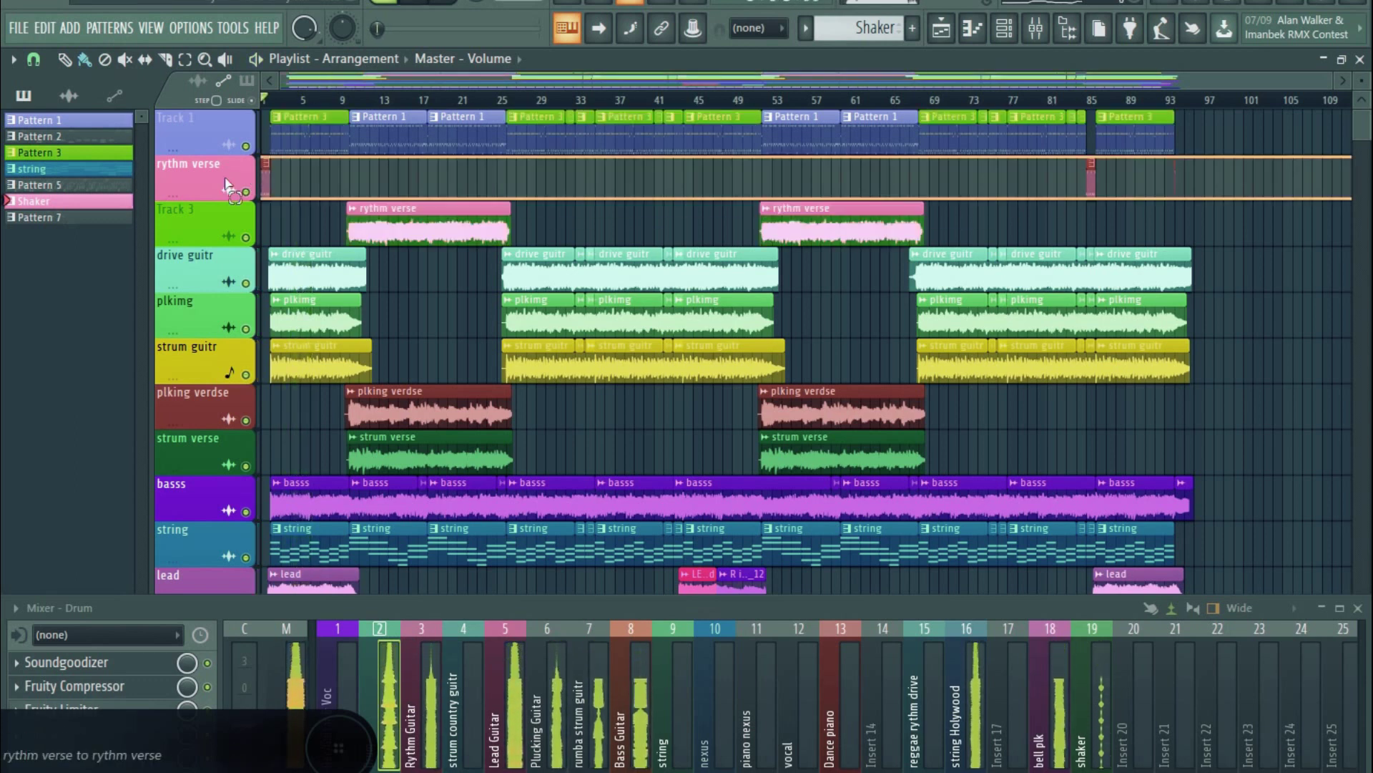
key("shift+Up")
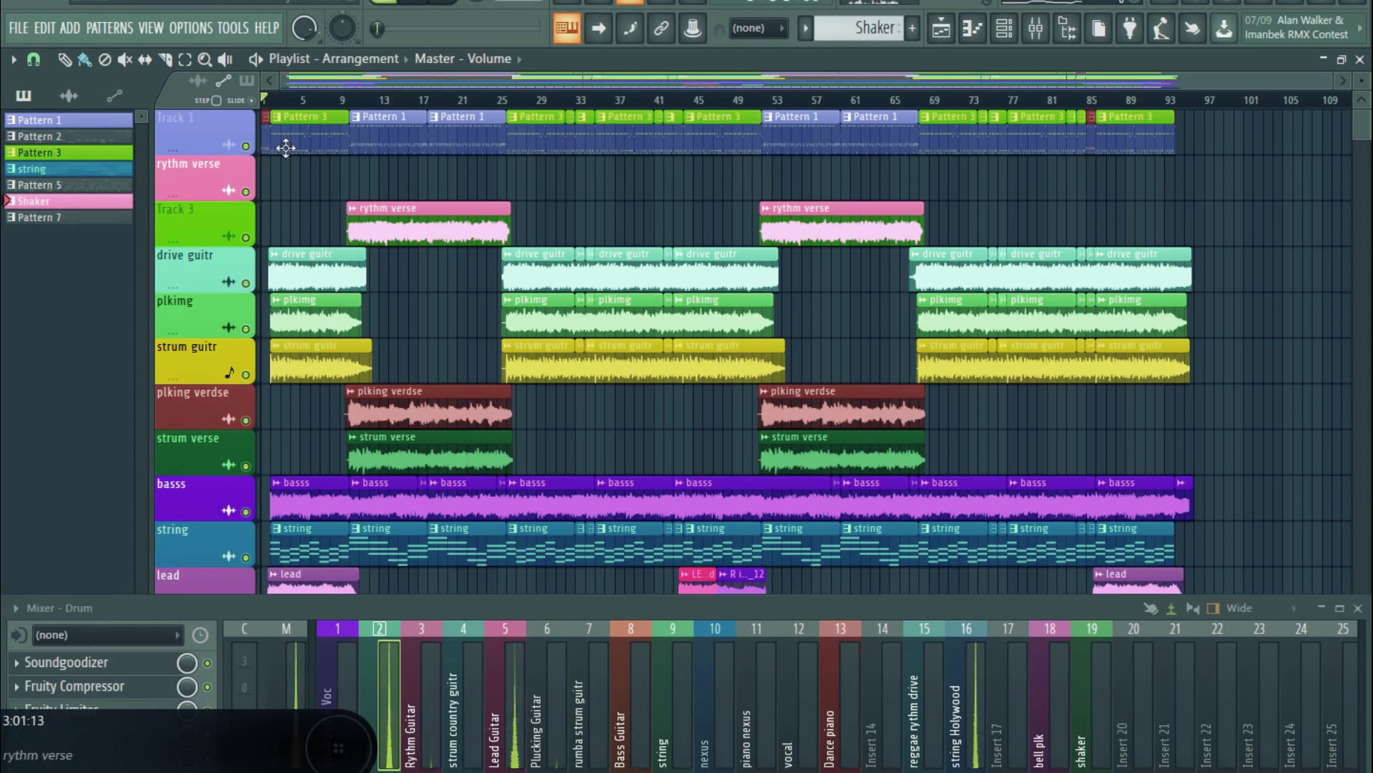
Solo Track 1 to play only the drum patterns, and increase the height of the playlist tracks.
scroll(338, 88, "up", 5)
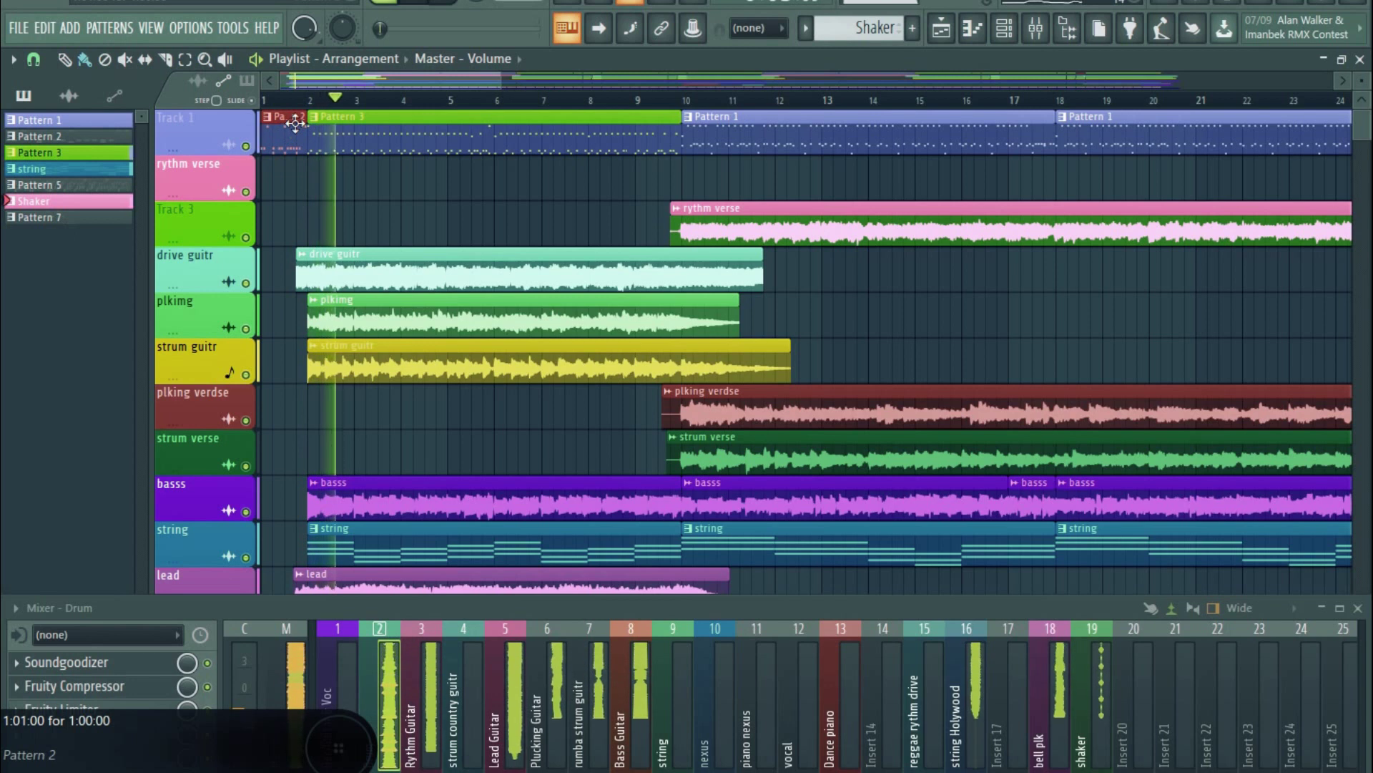
left_click(246, 145, "ctrl")
key("space")
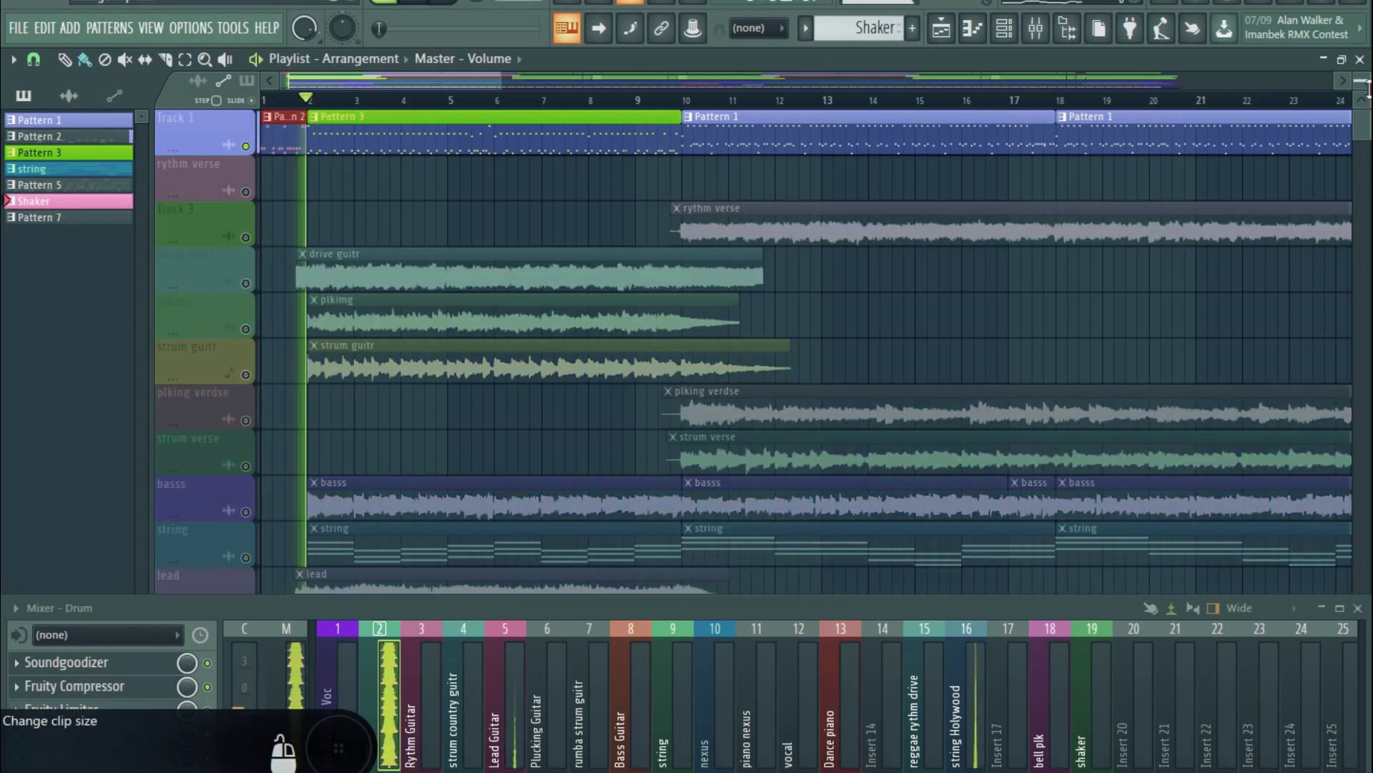
scroll(1363, 85, "up", 4)
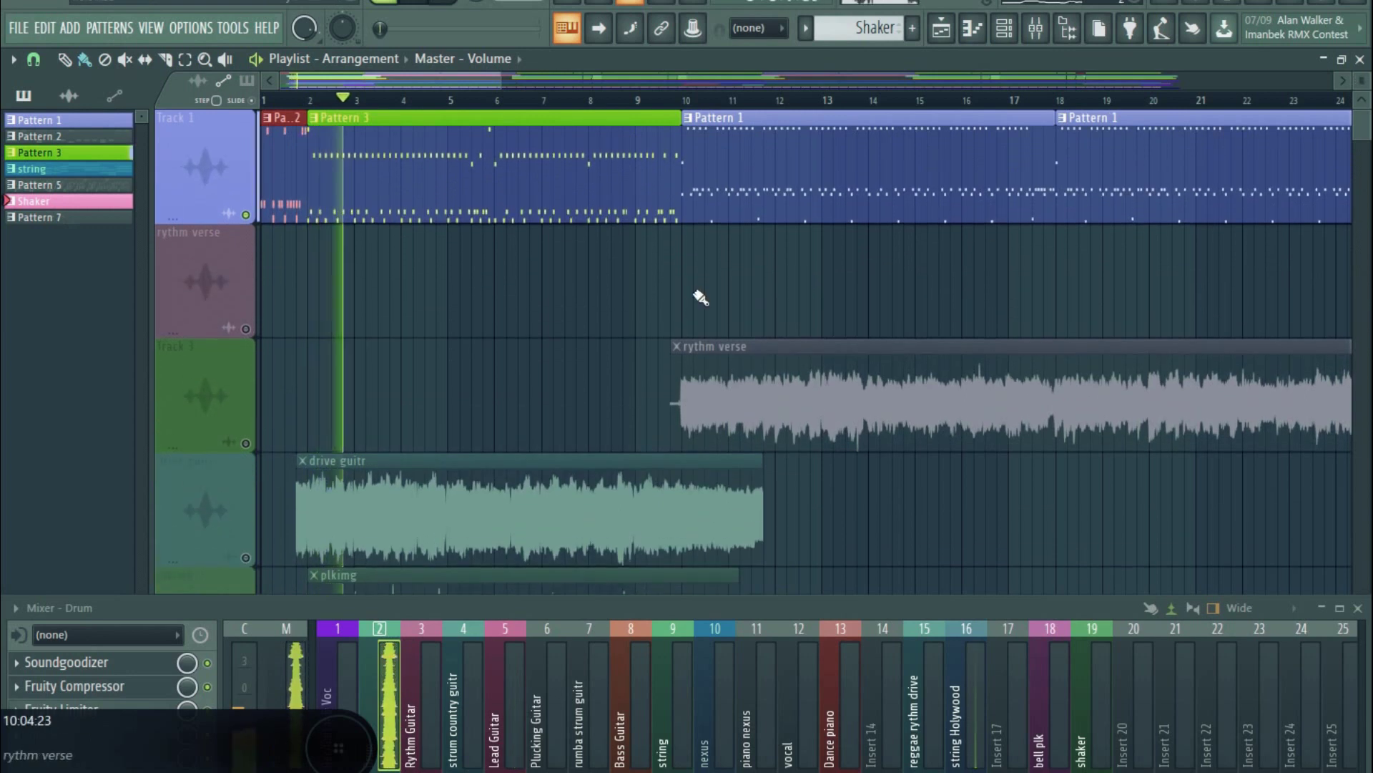
scroll(701, 296, "down", 1)
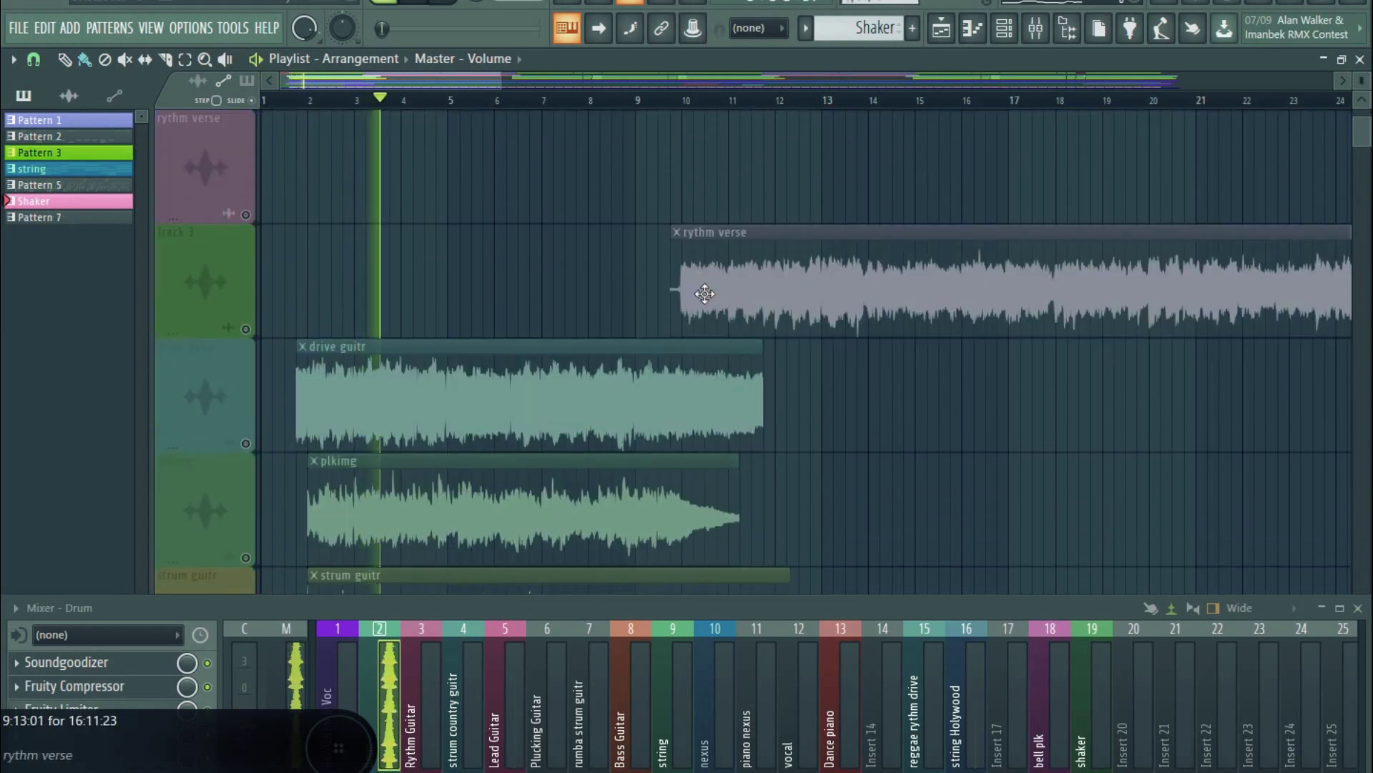
scroll(704, 293, "up", 1)
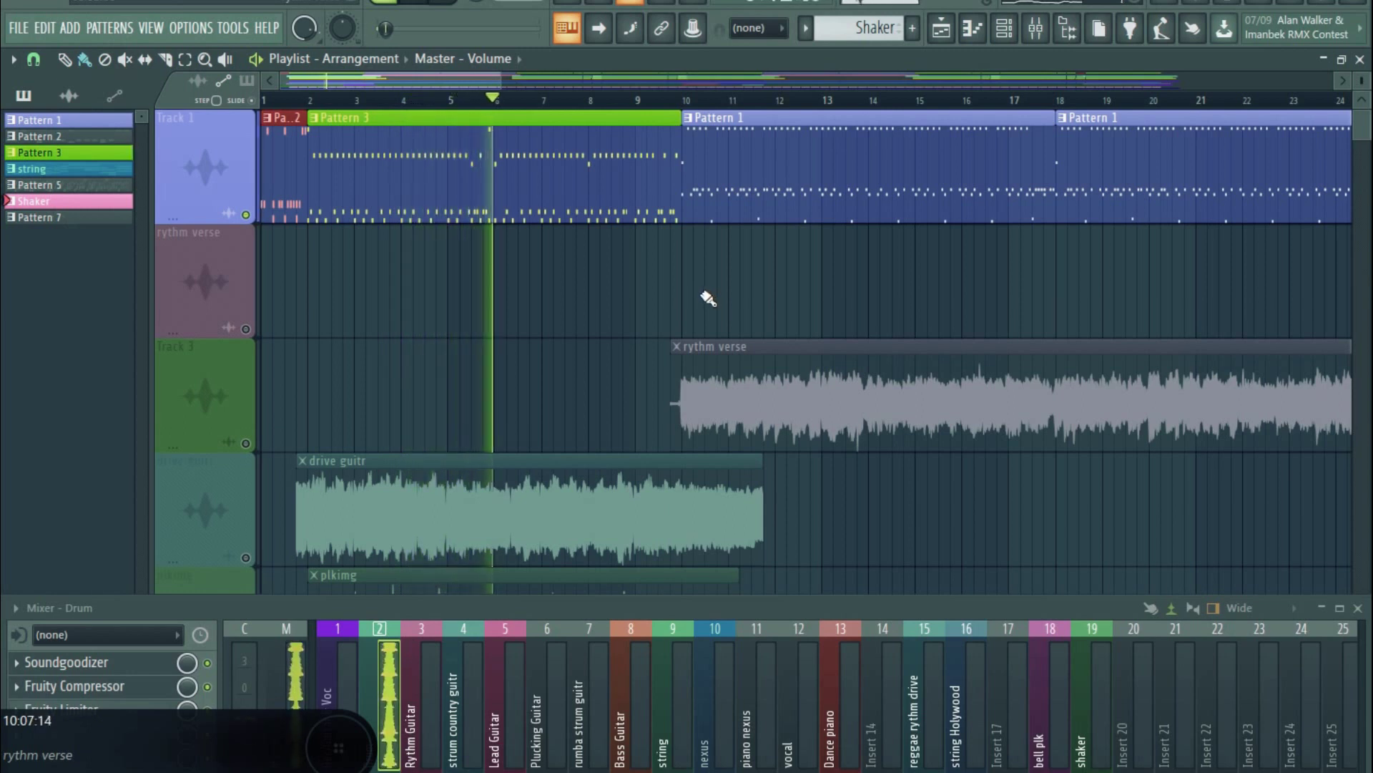
Examine the Pattern 3 drum notes in the Superior Drummer 2 piano roll, and return to the playlist.
double_click(659, 202)
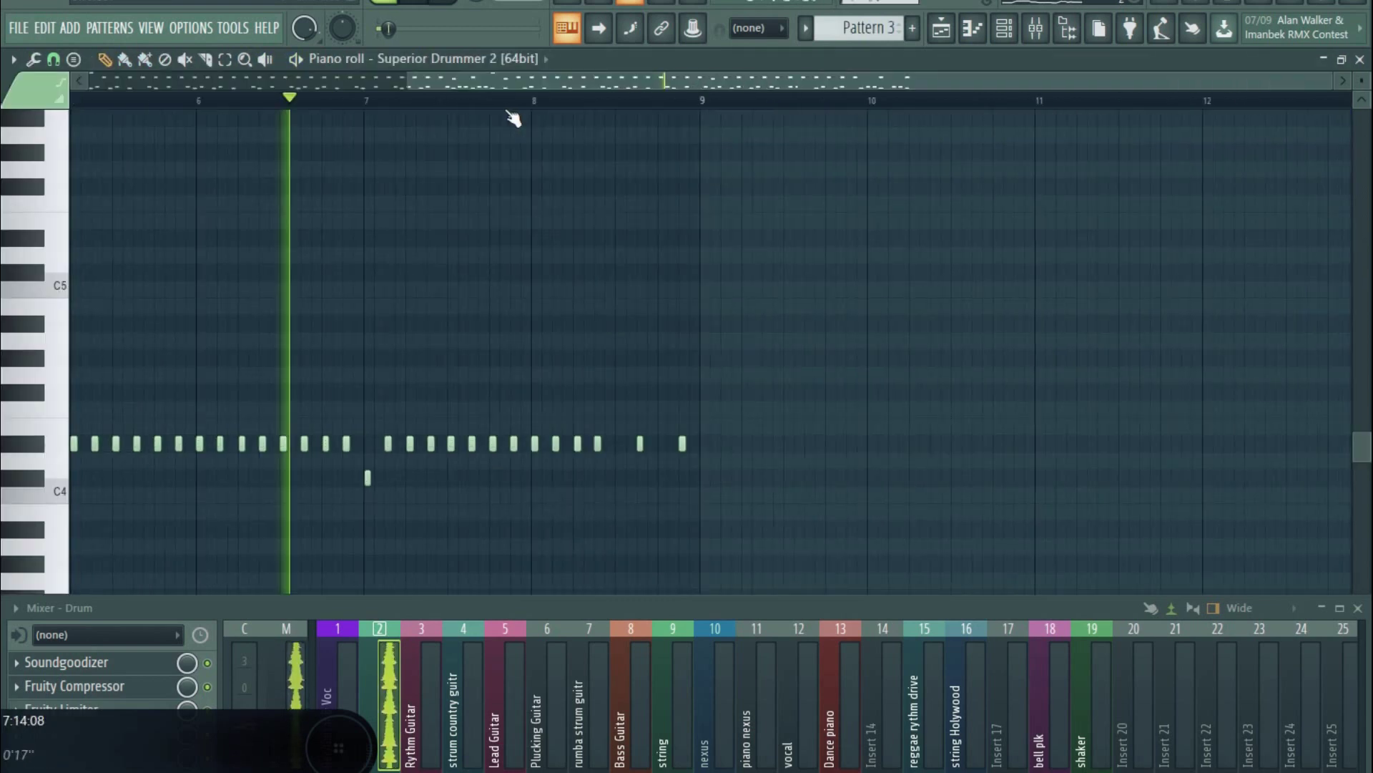
scroll(715, 358, "down", 5)
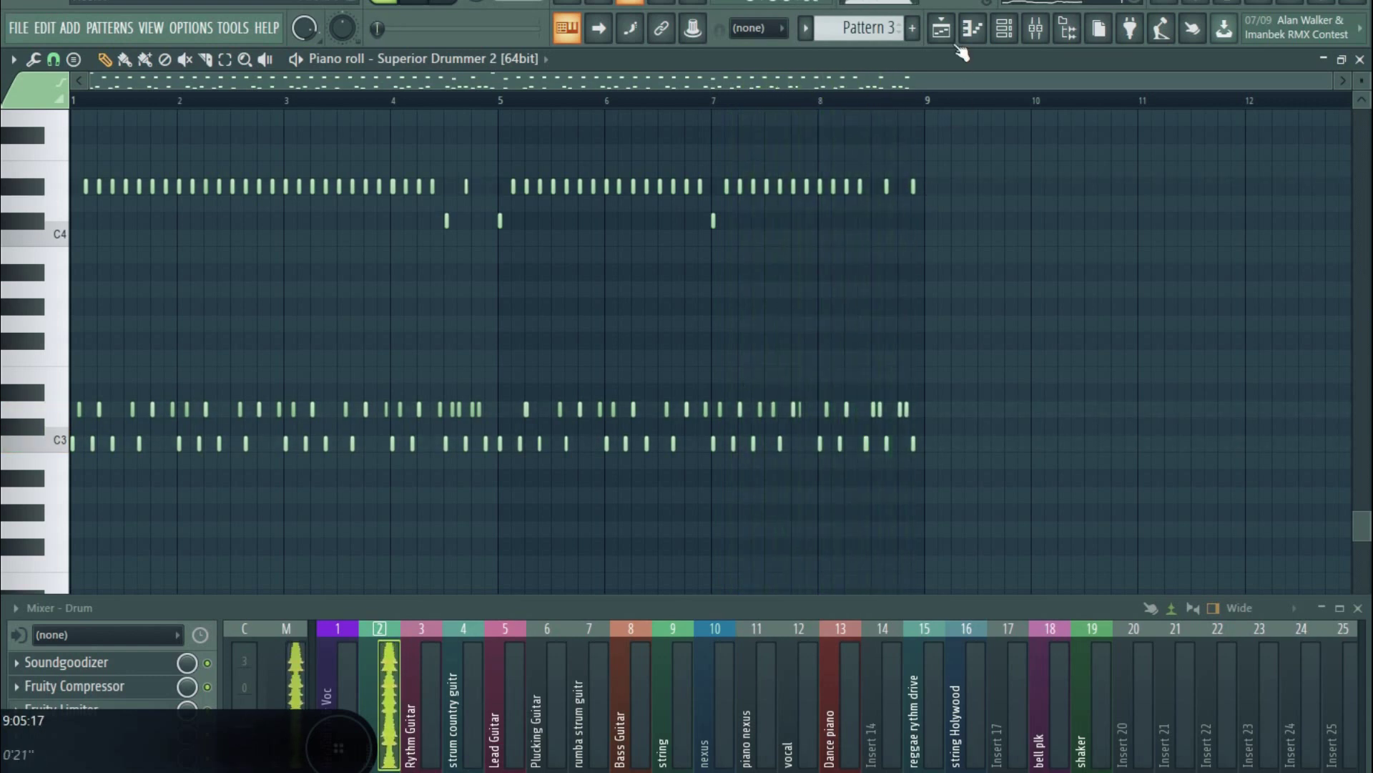
left_click(941, 29)
Unmute the drive guitr track and play it together with the drums on Track 1.
scroll(515, 413, "down", 1)
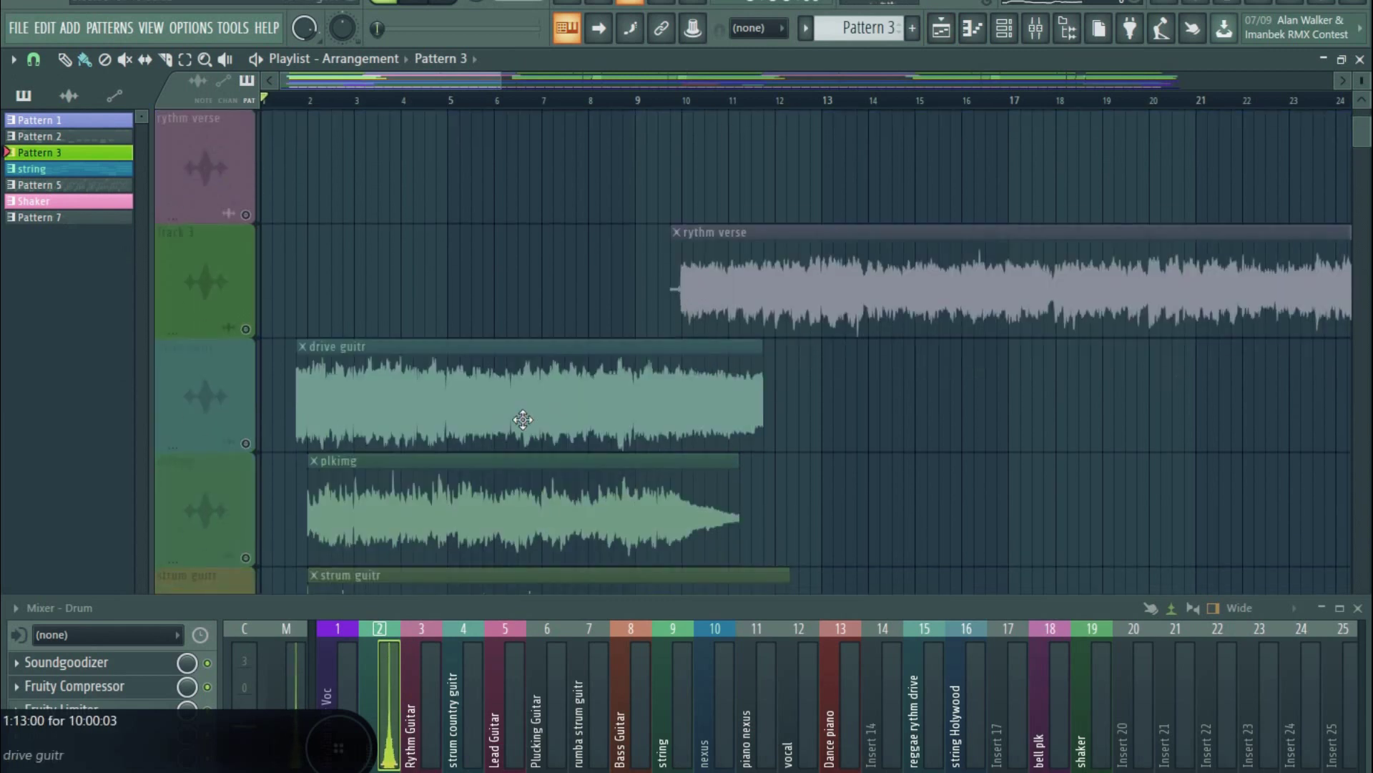
left_click(254, 447)
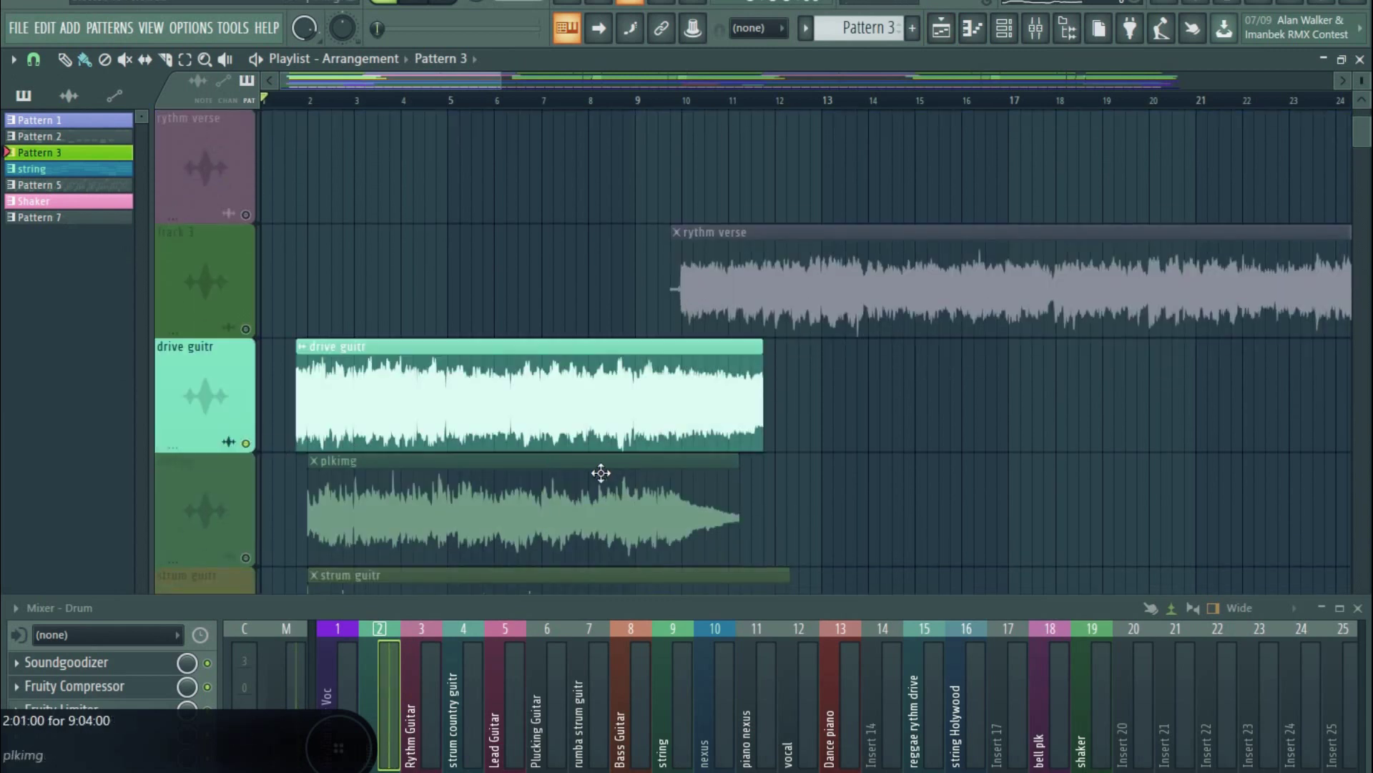
scroll(612, 475, "down", 1)
scroll(603, 470, "up", 2)
scroll(586, 468, "down", 1)
key("space")
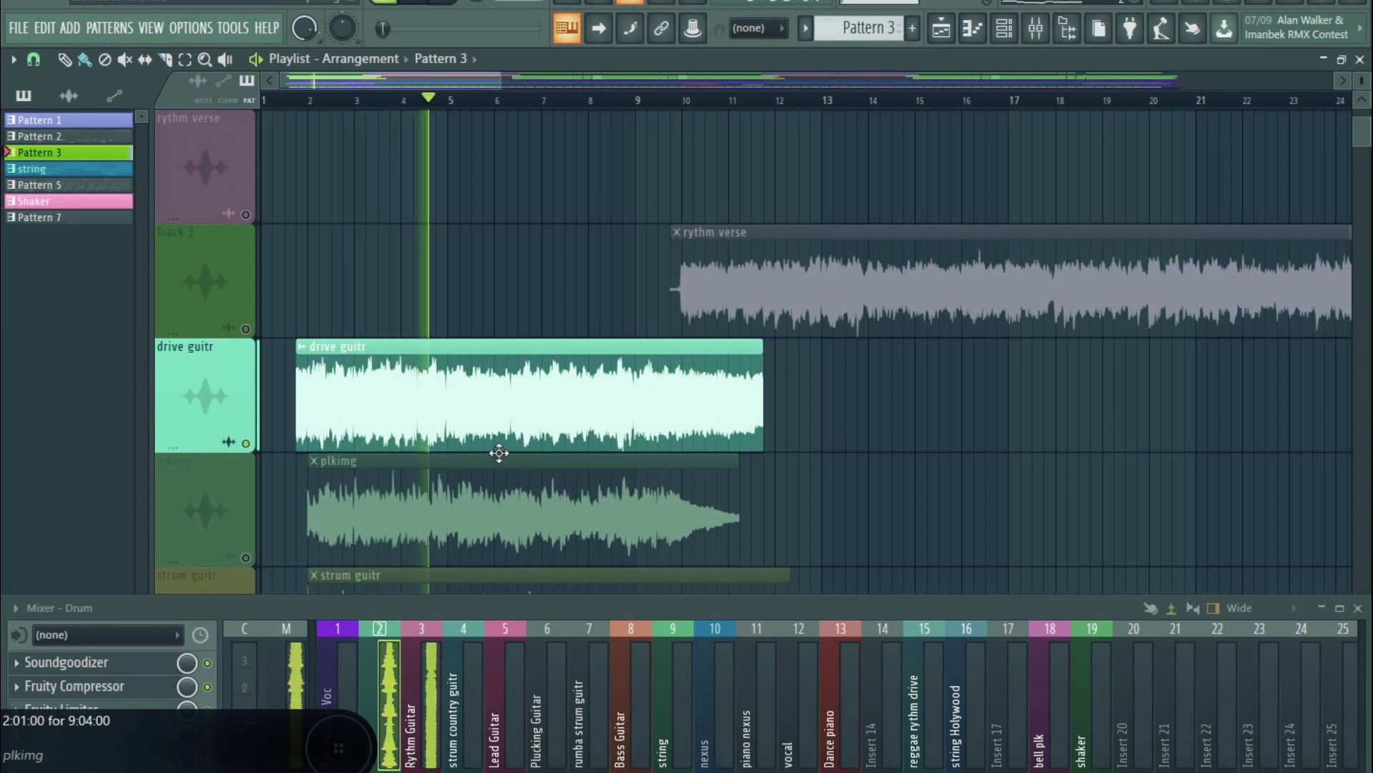
scroll(499, 453, "down", 2)
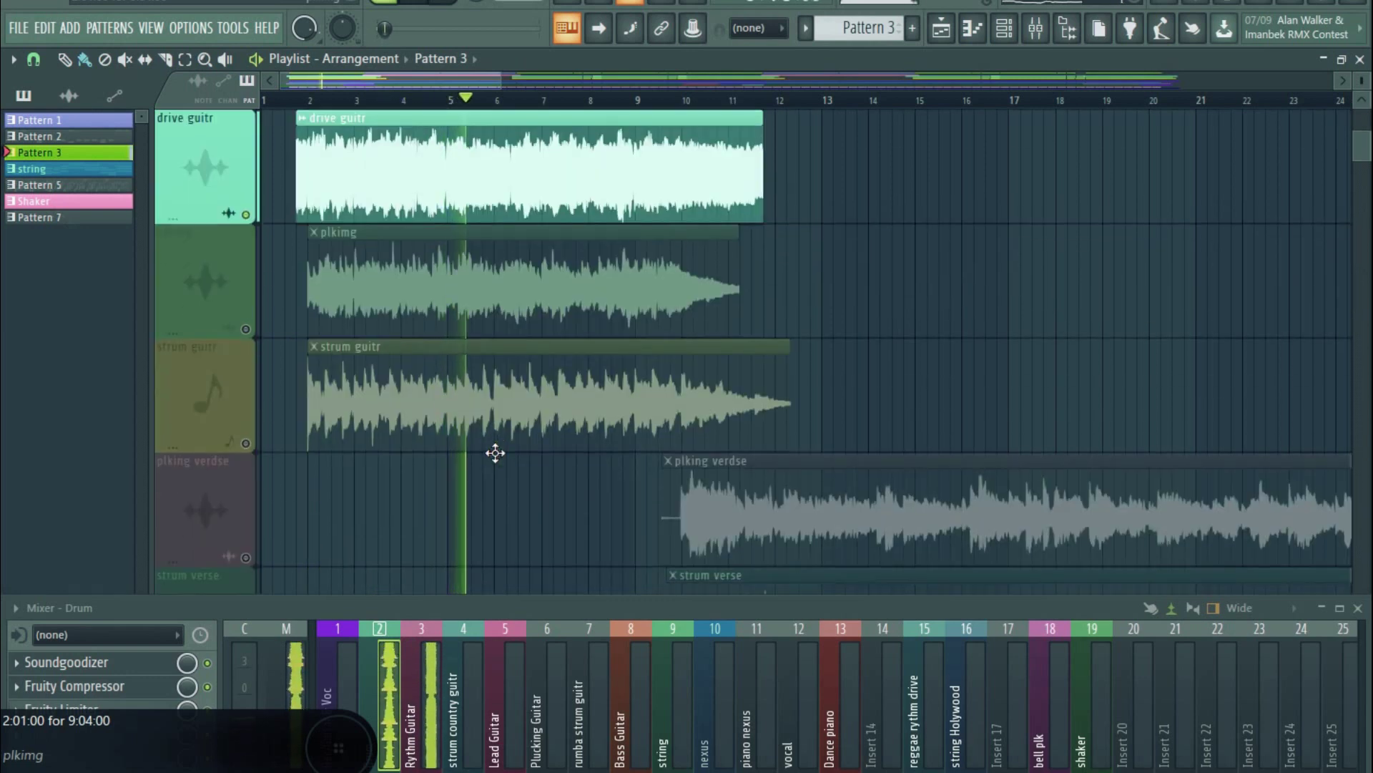
scroll(501, 458, "up", 1)
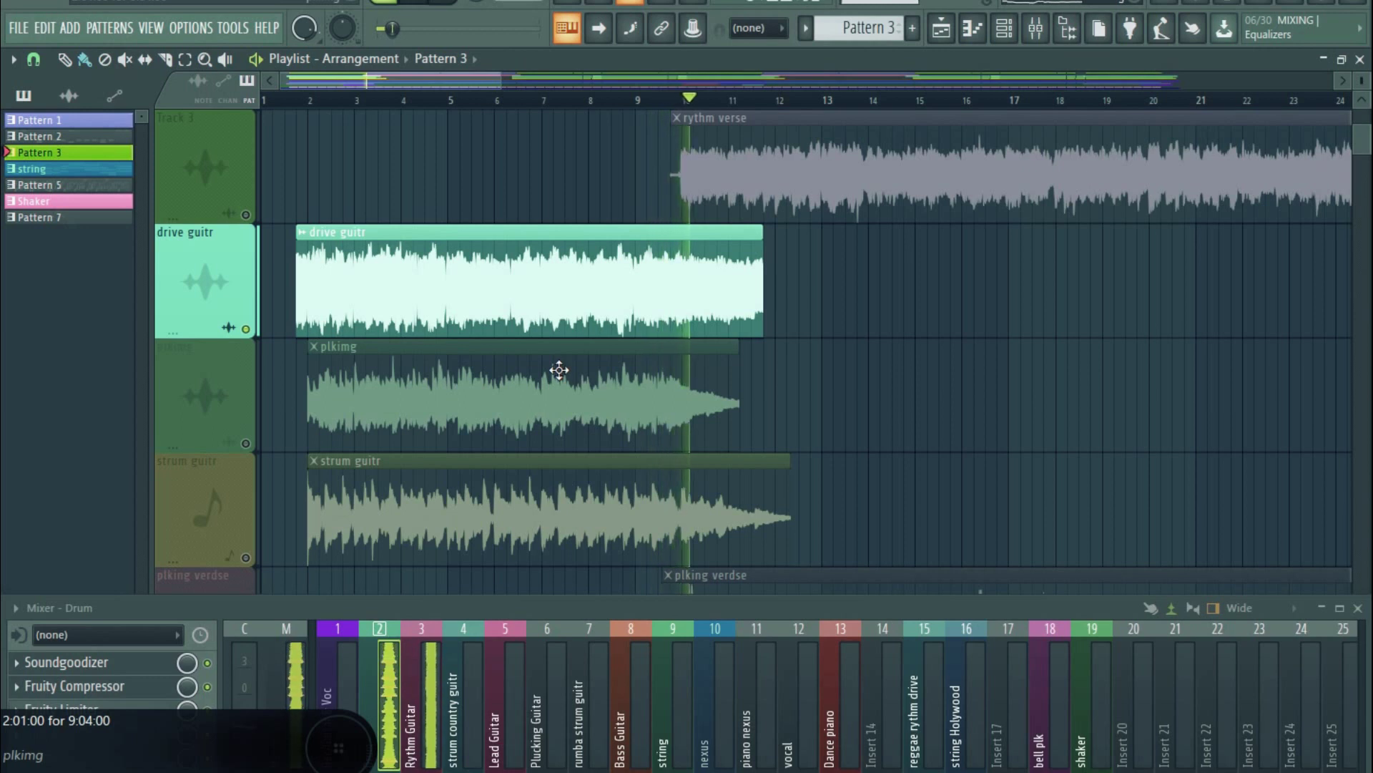
scroll(280, 422, "down", 1)
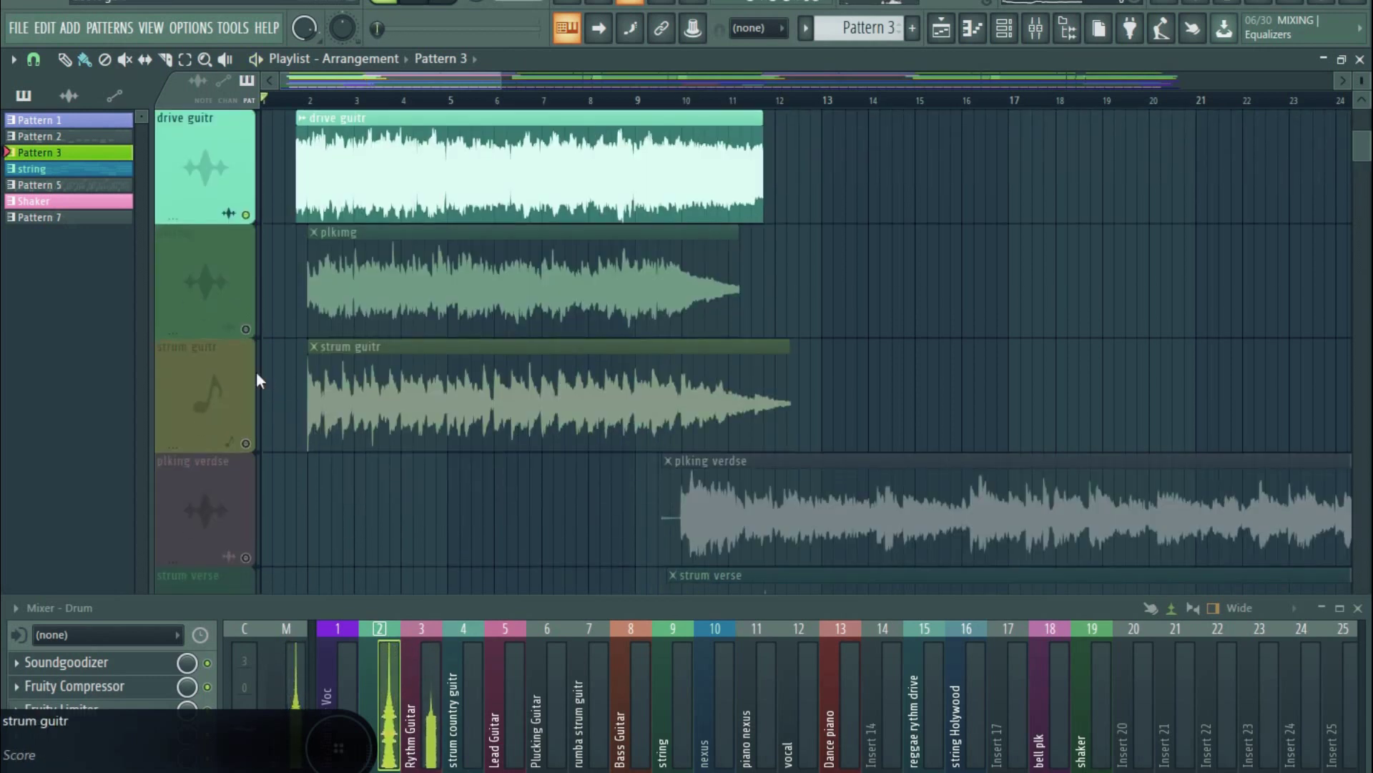
Unmute the plkimg track and play it together with the drive guitr track and the drums.
left_click(246, 329)
key("space")
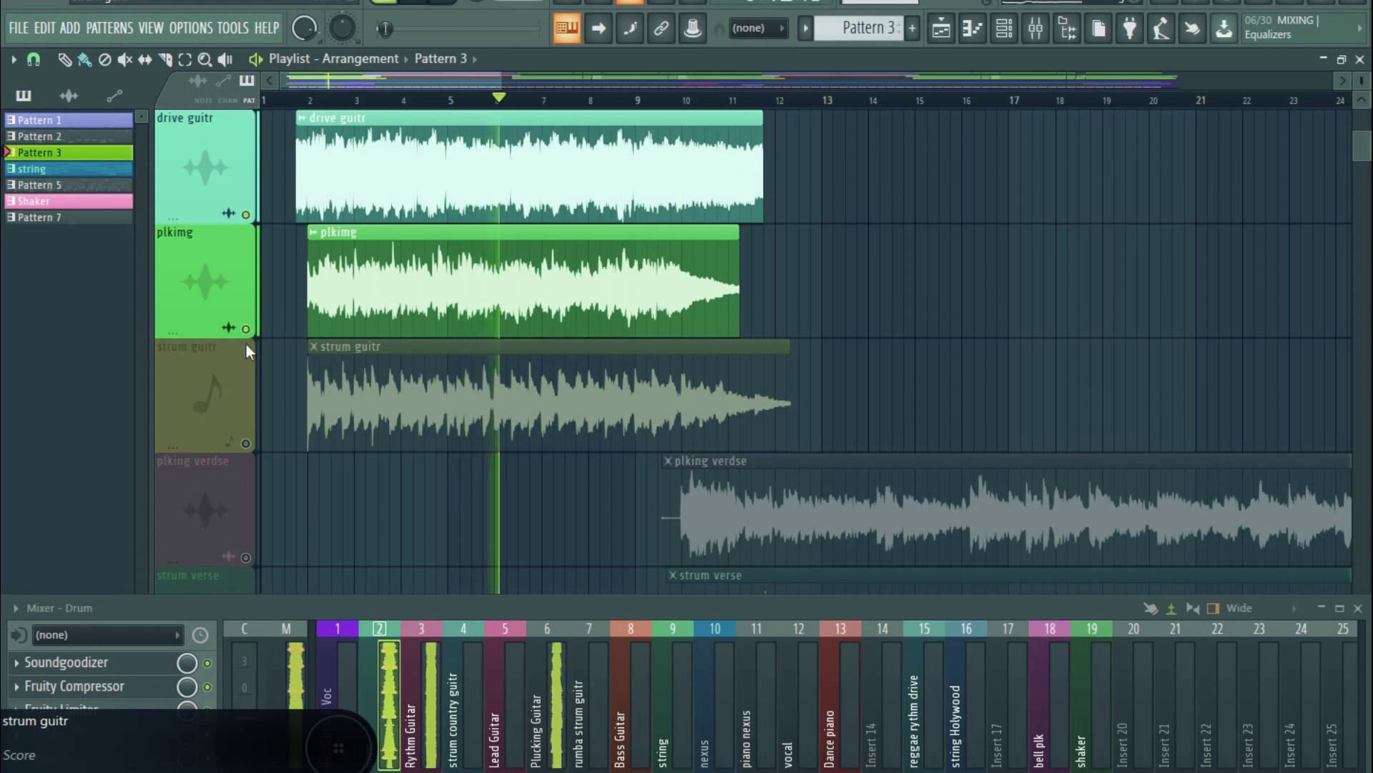
scroll(247, 345, "up", 3)
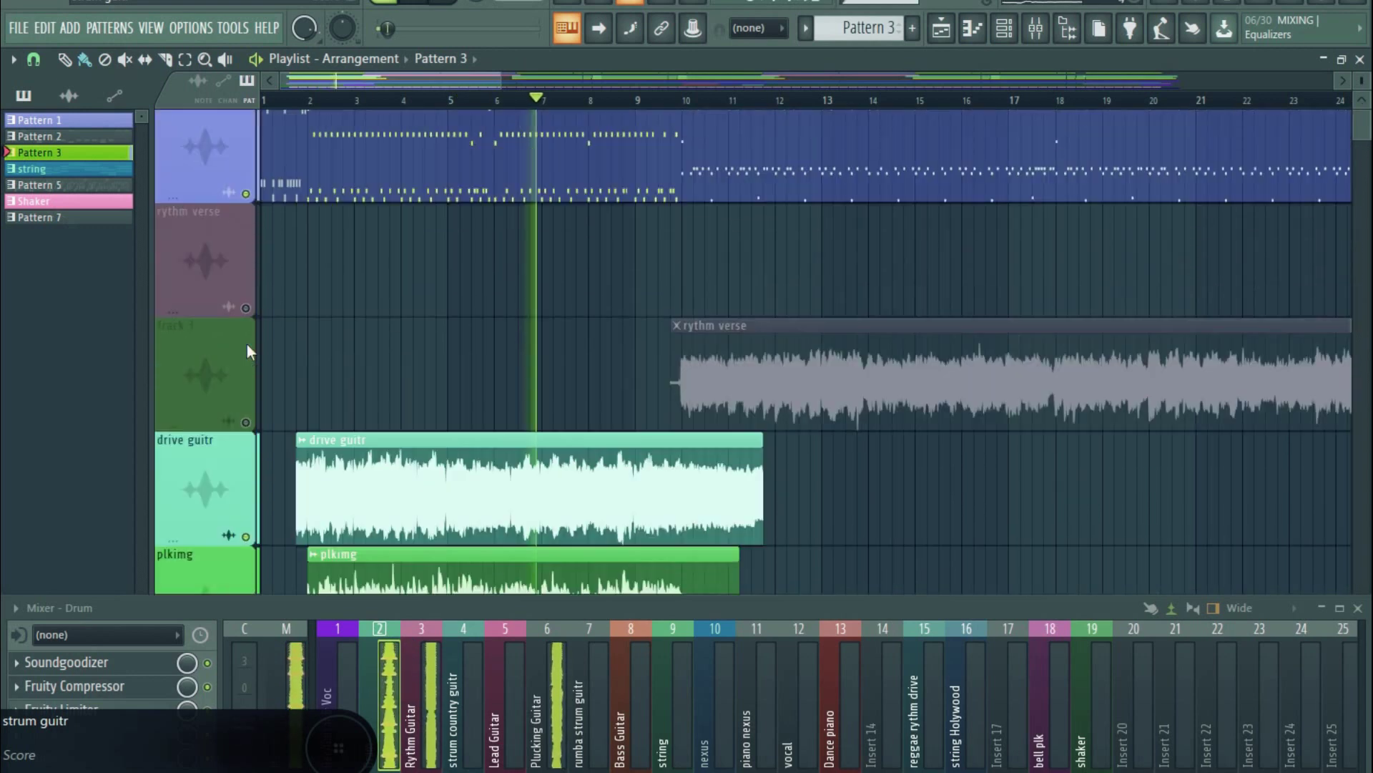
scroll(248, 345, "down", 3)
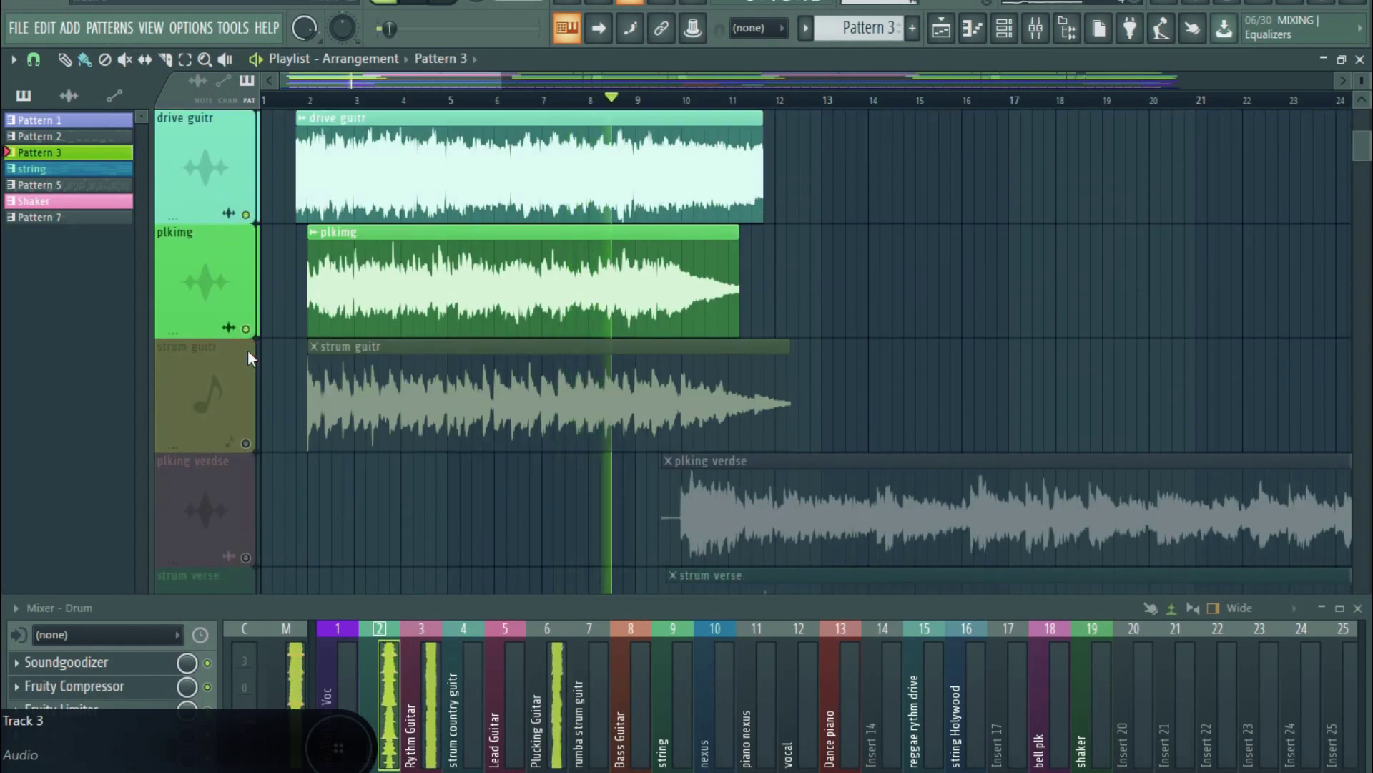
scroll(248, 354, "down", 1)
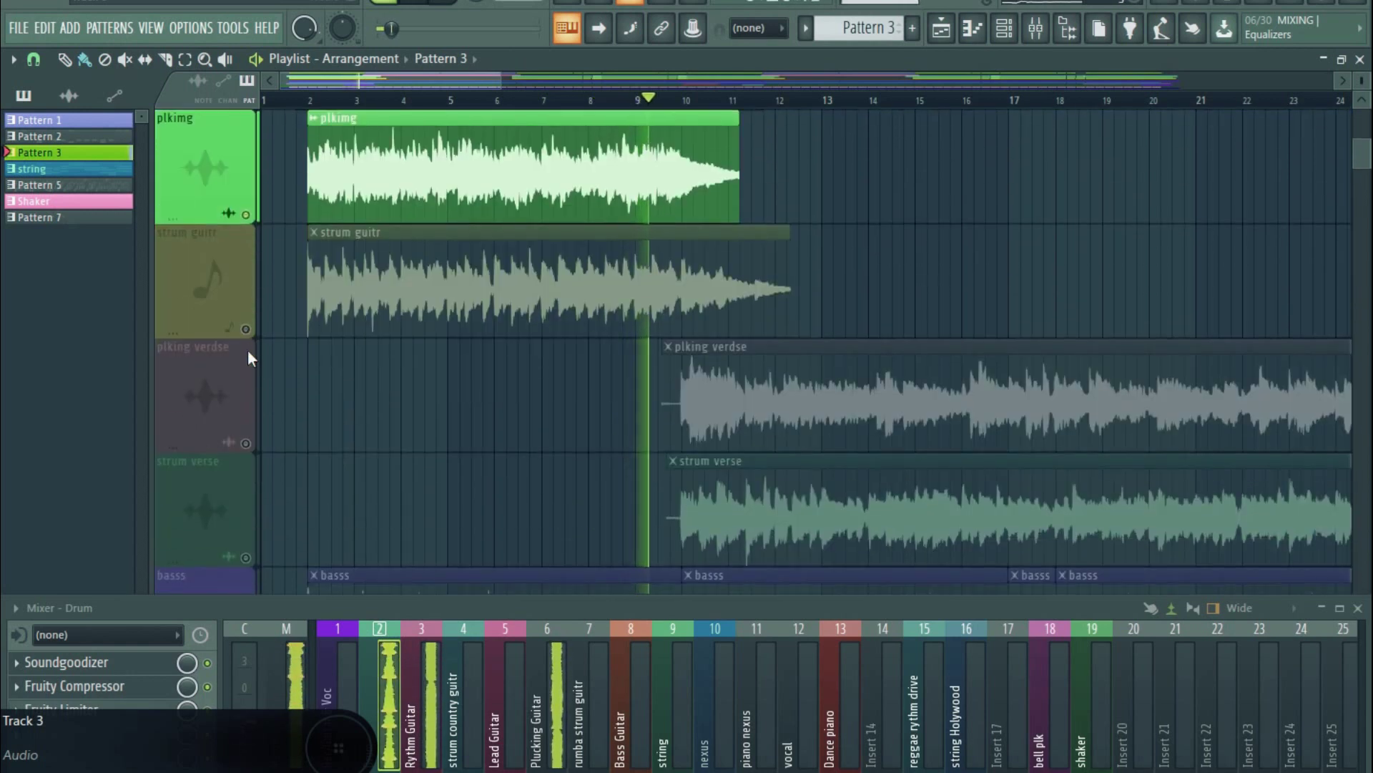
scroll(247, 349, "up", 1)
key("space")
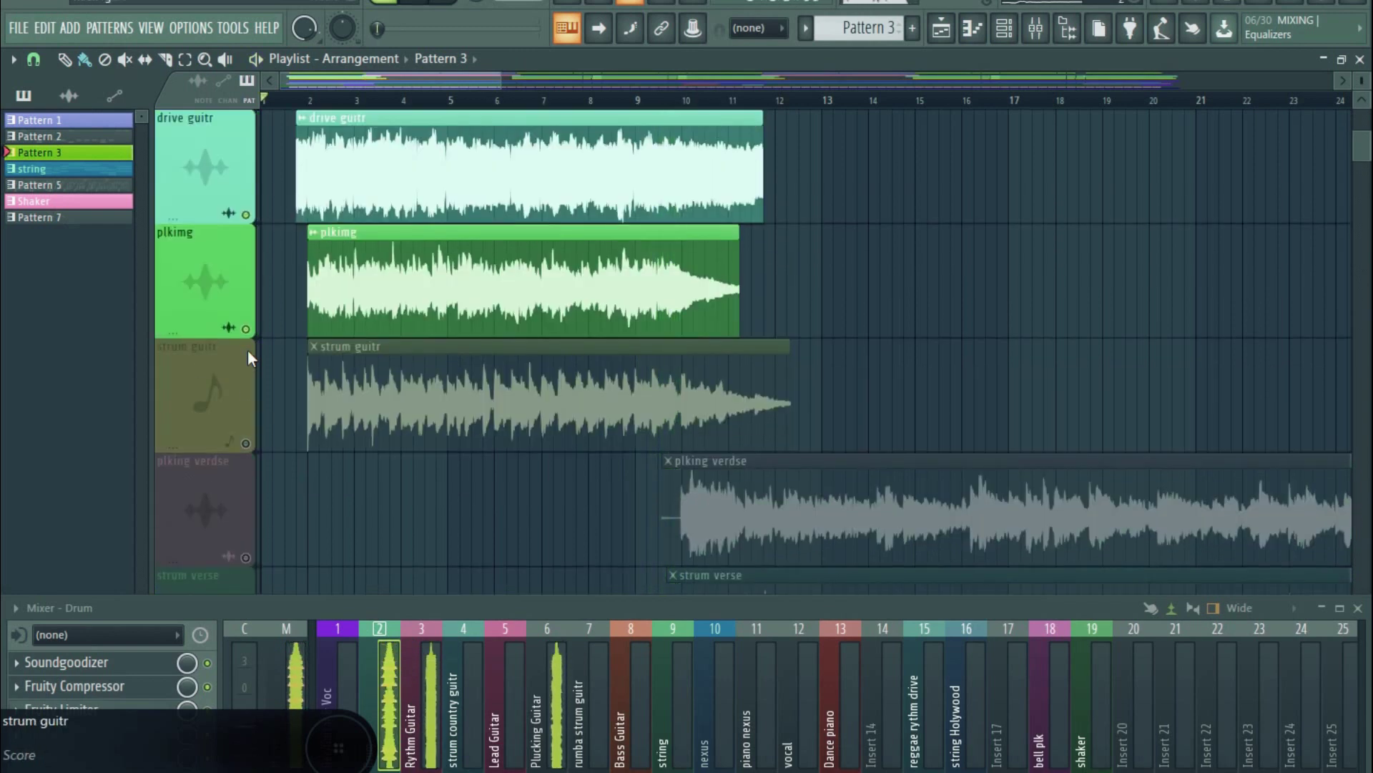
Unmute the strum guitr track and play it with the drums, drive guitr and plkimg tracks.
left_click(258, 449)
scroll(259, 447, "down", 2)
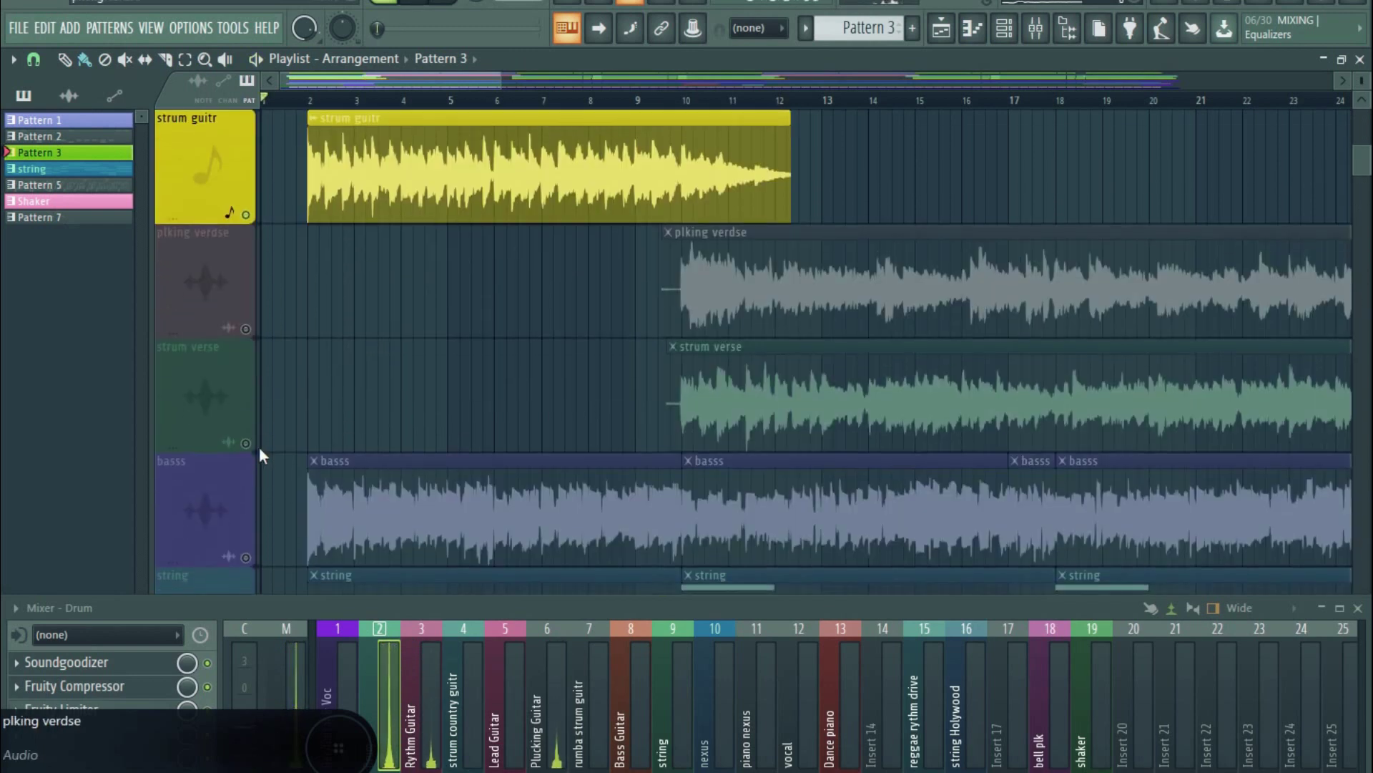
scroll(259, 446, "up", 2)
key("space")
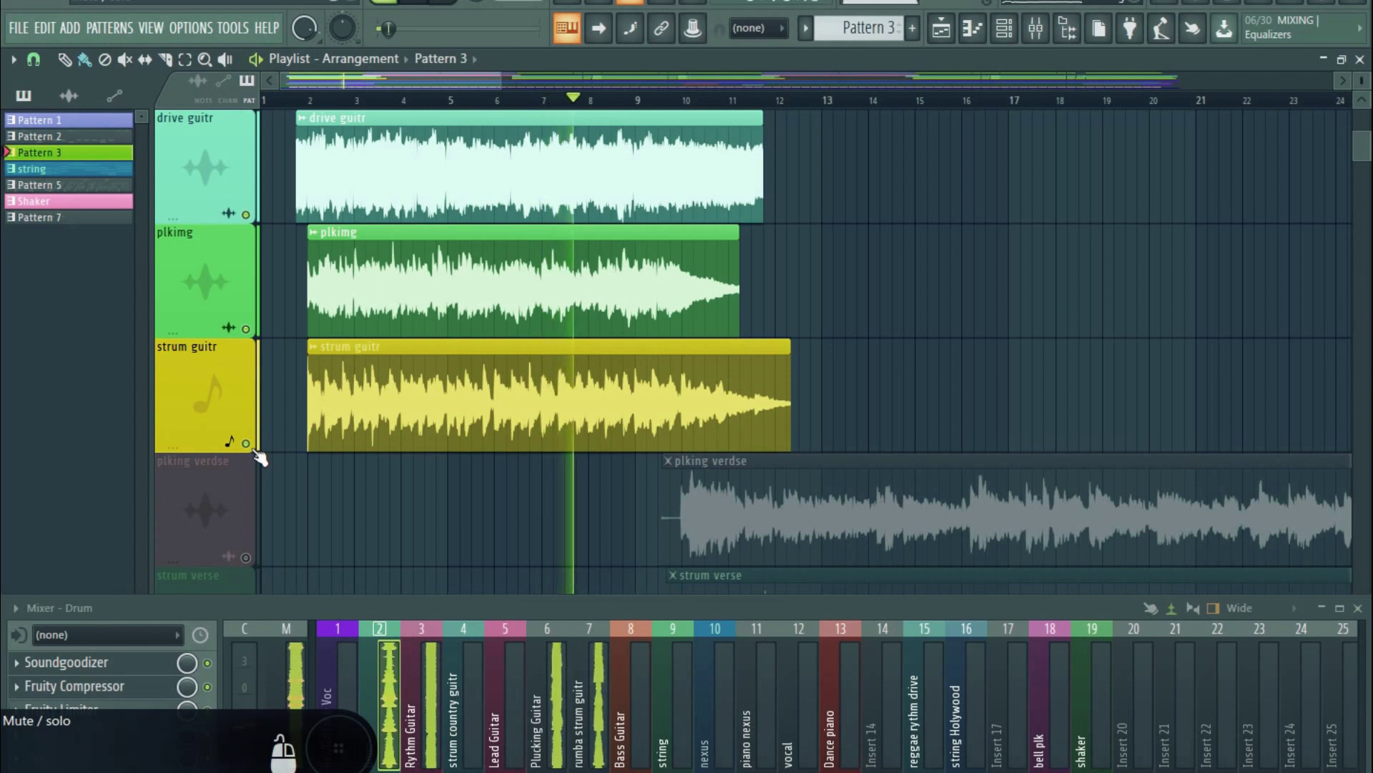
scroll(257, 456, "down", 1)
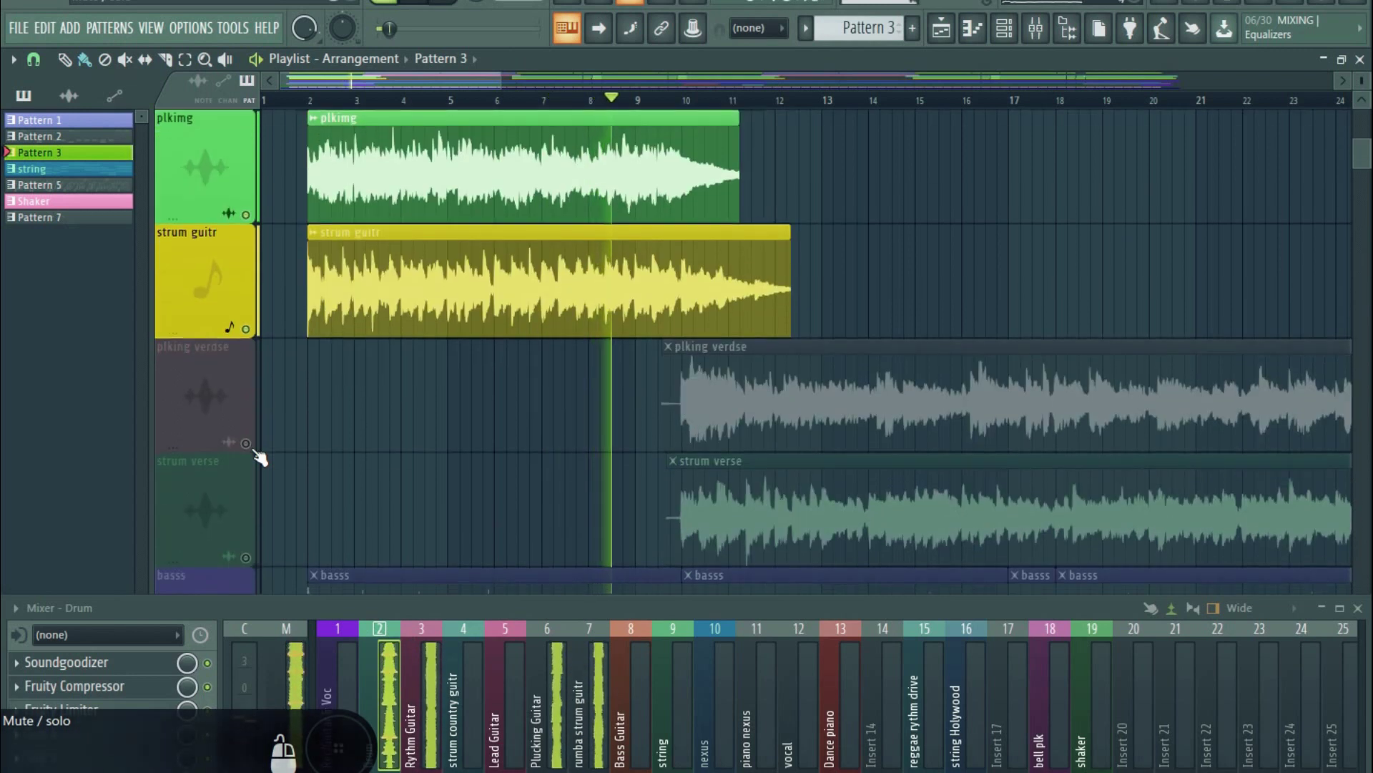
scroll(257, 456, "down", 1)
scroll(259, 456, "up", 1)
scroll(259, 458, "up", 2)
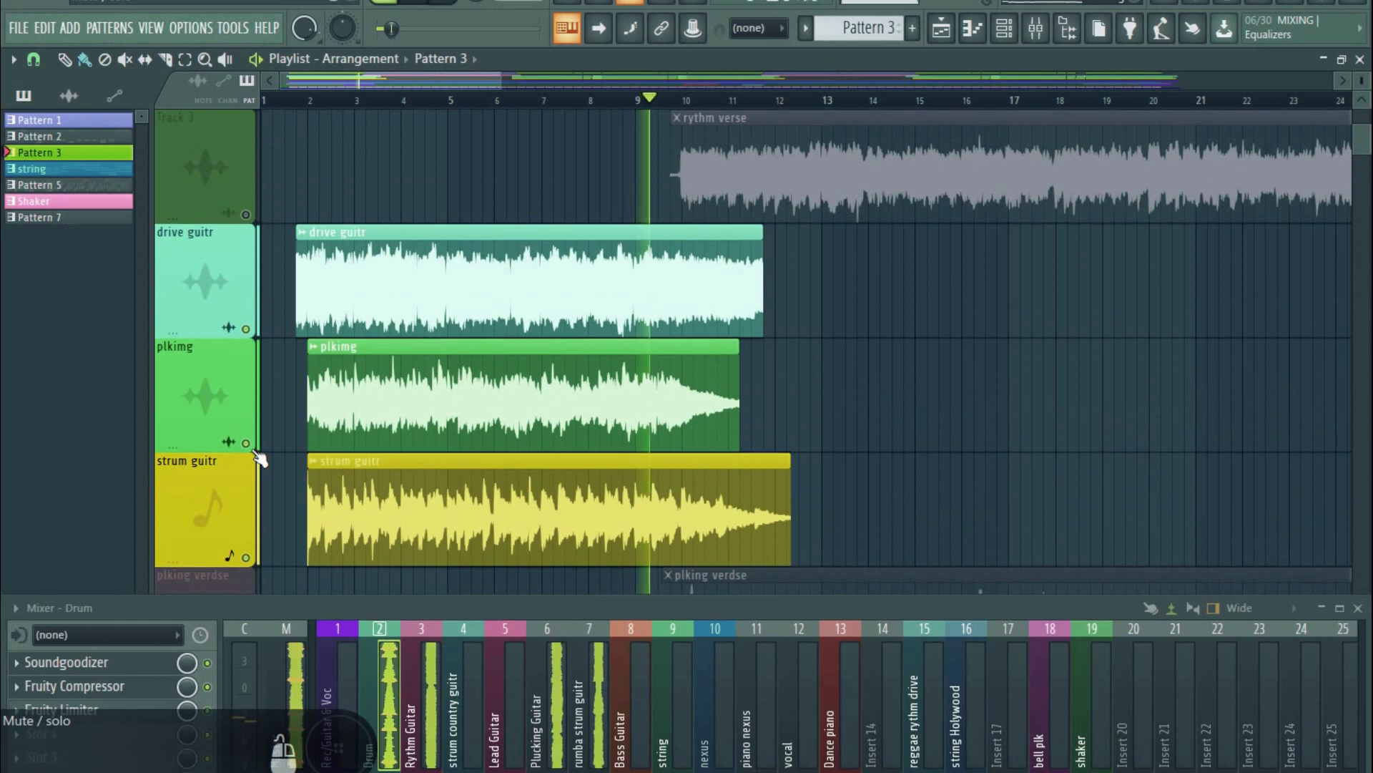
scroll(259, 457, "down", 3)
scroll(259, 458, "down", 2)
key("space")
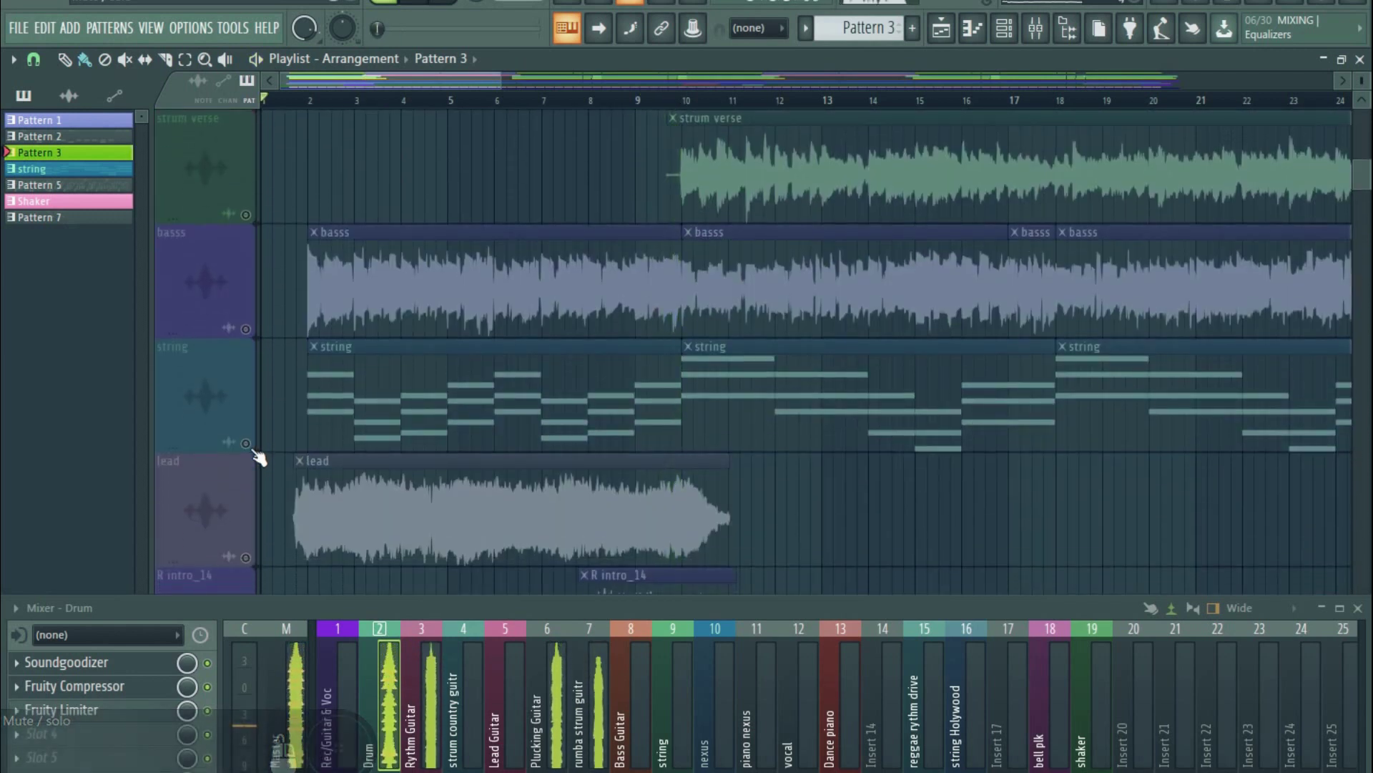
Solo the string track and play it on its own from the start, and stop playback.
left_click(247, 445)
left_click(247, 445)
left_click(247, 444)
key("space")
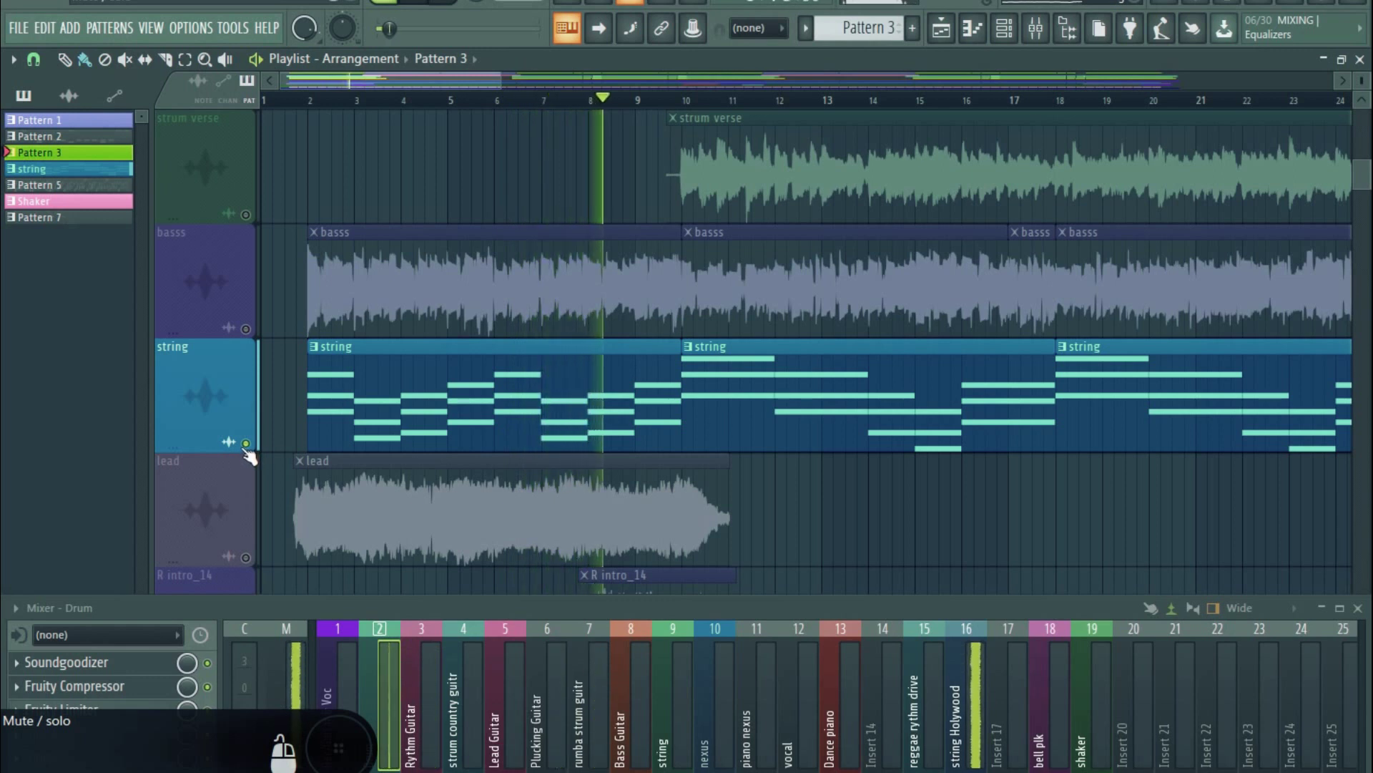
scroll(247, 458, "up", 1)
key("space")
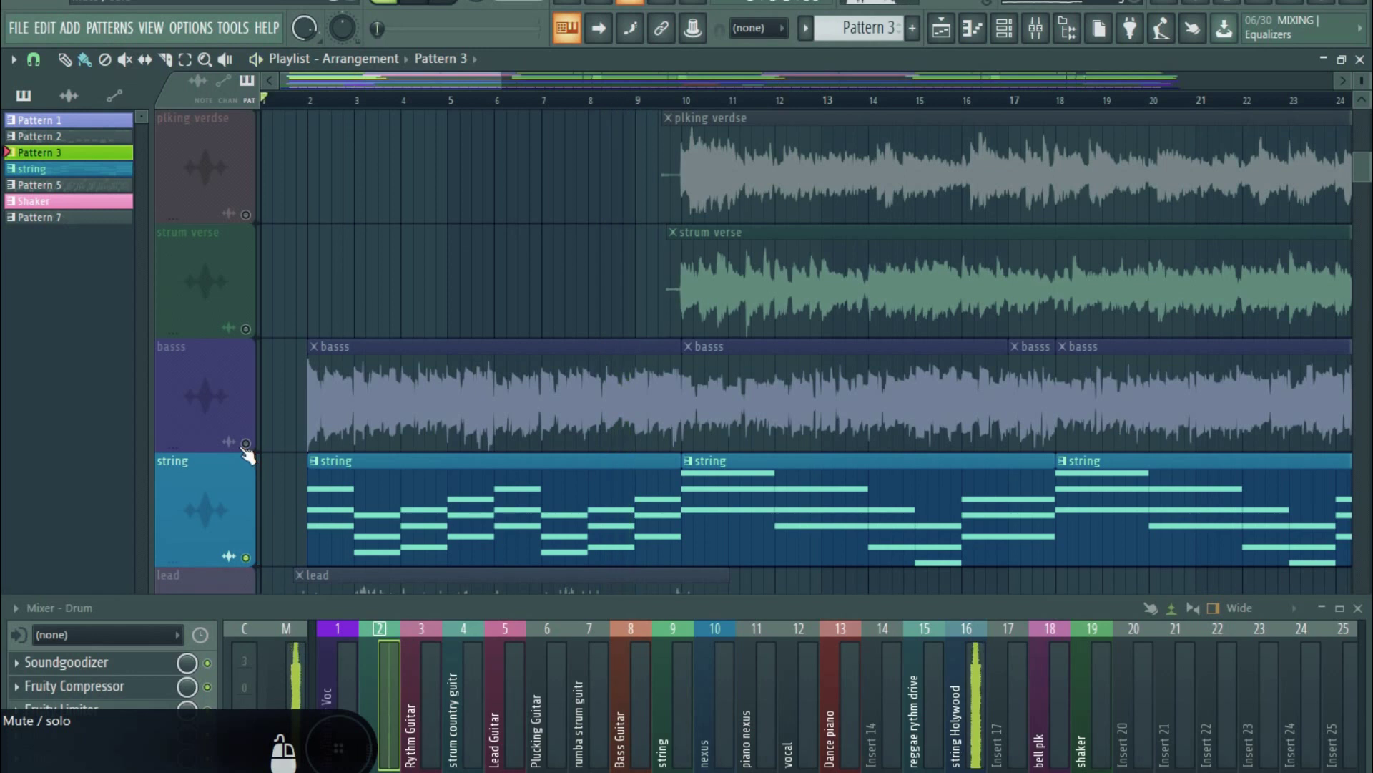
Solo the basss track and play it on its own from the start.
left_click(245, 443, "ctrl")
key("space")
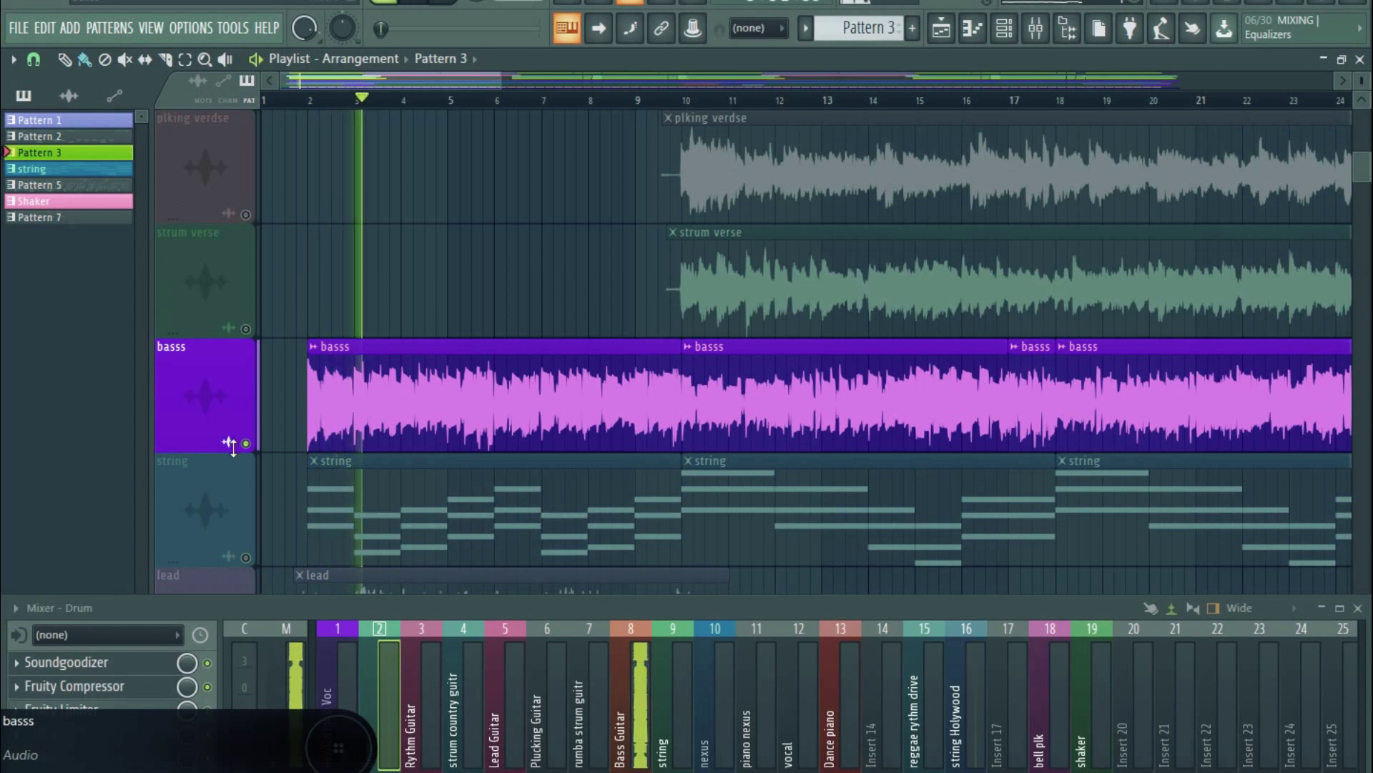
scroll(233, 447, "down", 1)
scroll(232, 451, "up", 1)
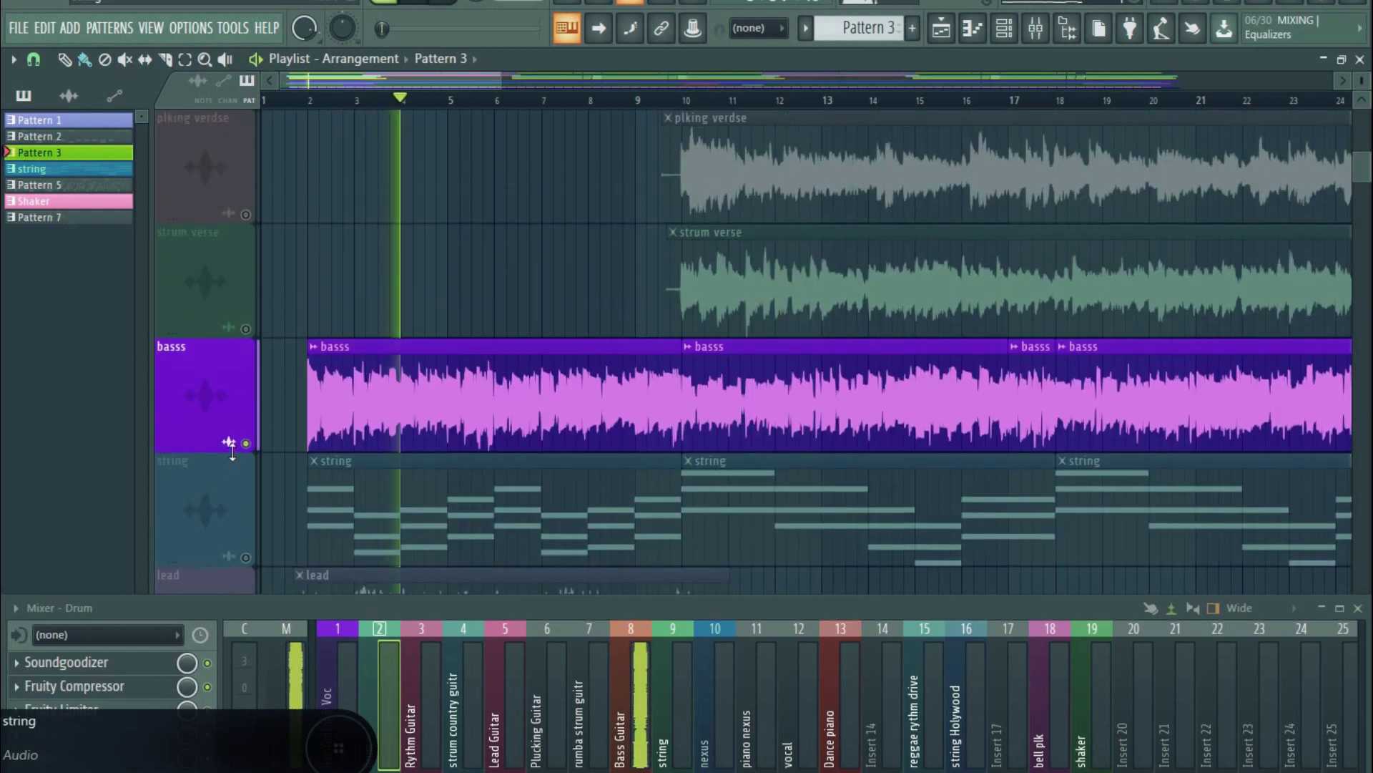
Unmute the drum patterns on Track 1 during playback to hear them together with the basss track.
scroll(232, 451, "up", 2)
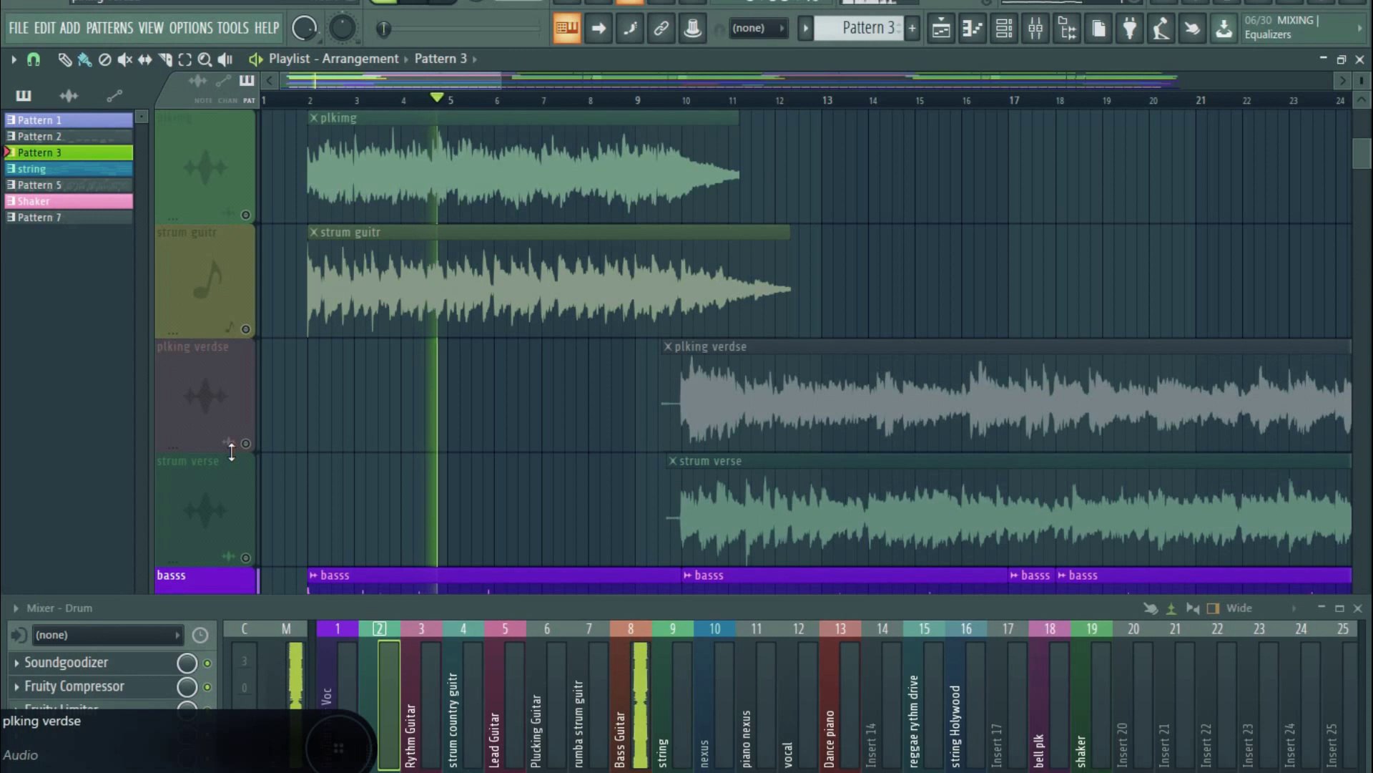
scroll(230, 452, "down", 2)
scroll(231, 450, "up", 6)
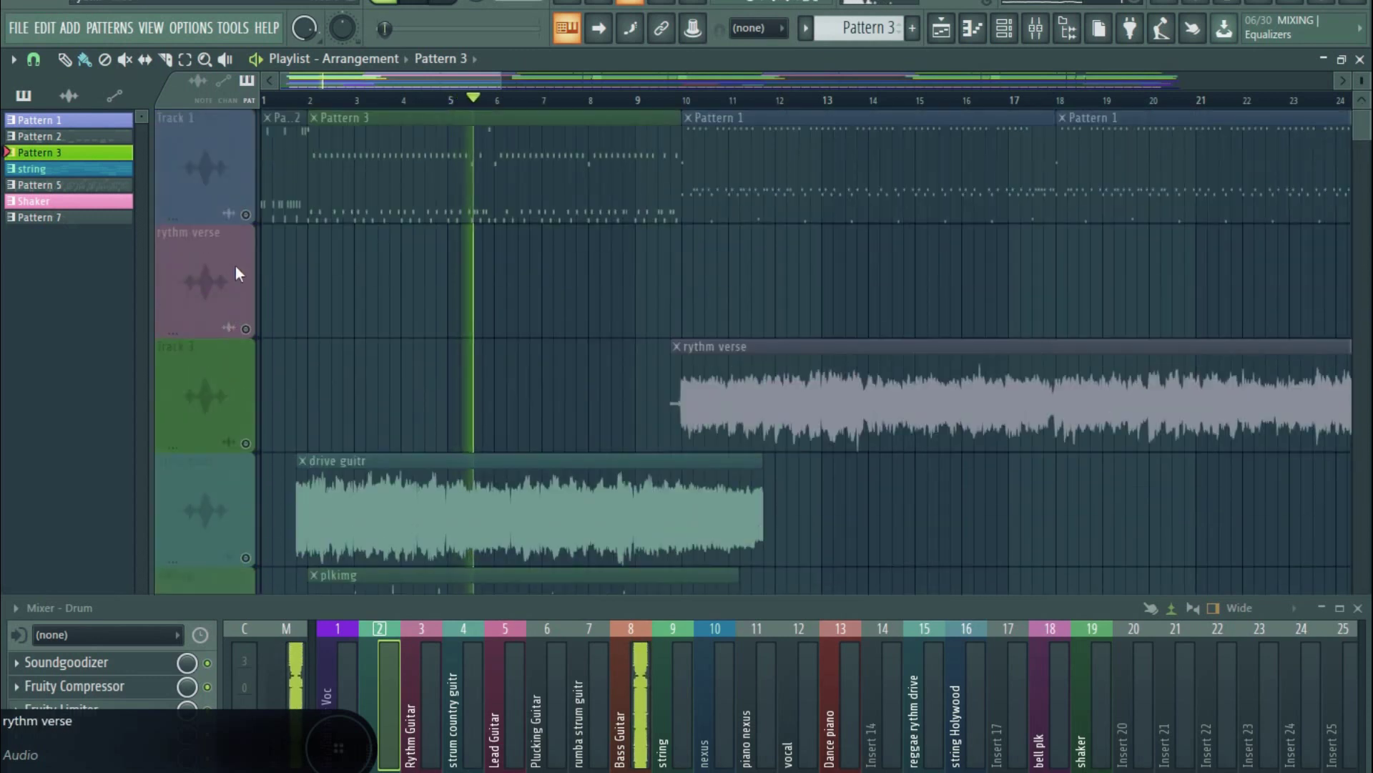
scroll(310, 361, "down", 3)
scroll(313, 383, "down", 3)
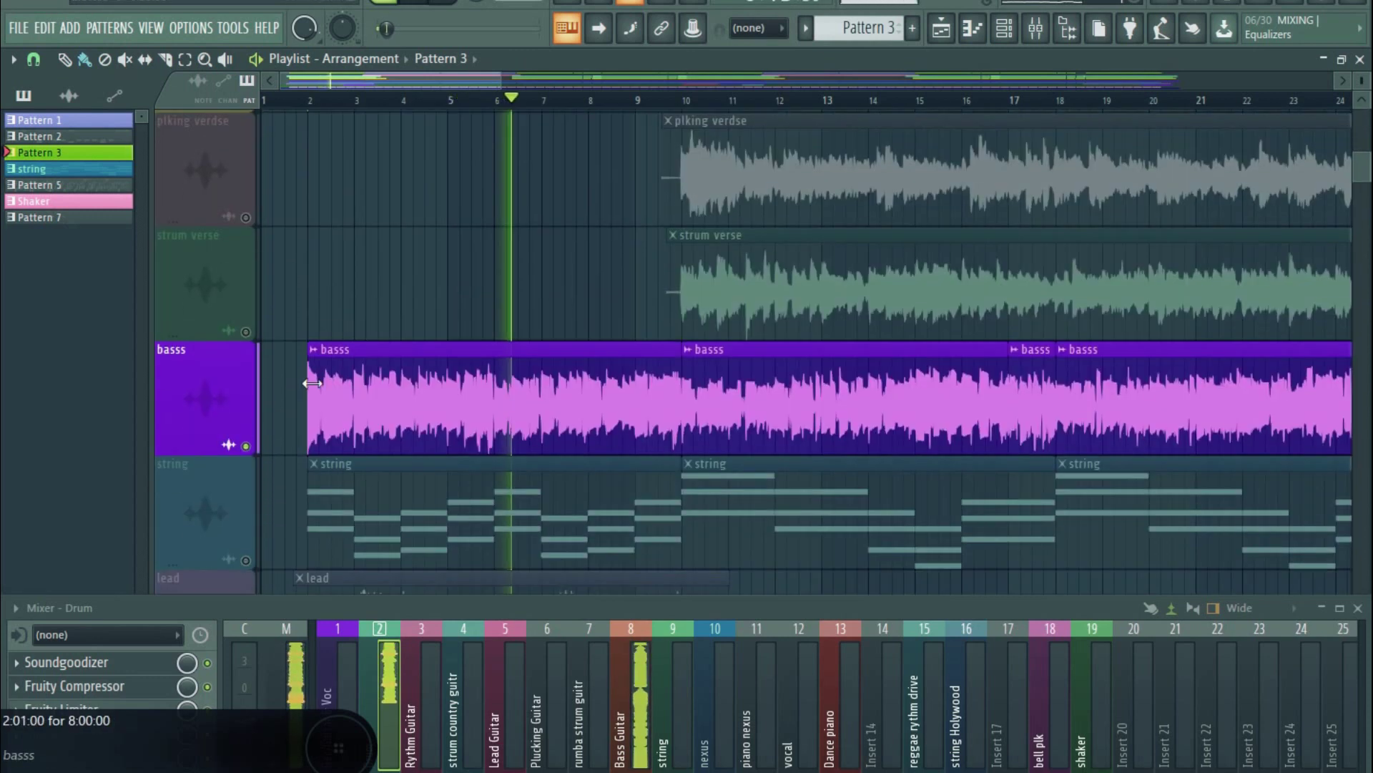
scroll(310, 388, "down", 1)
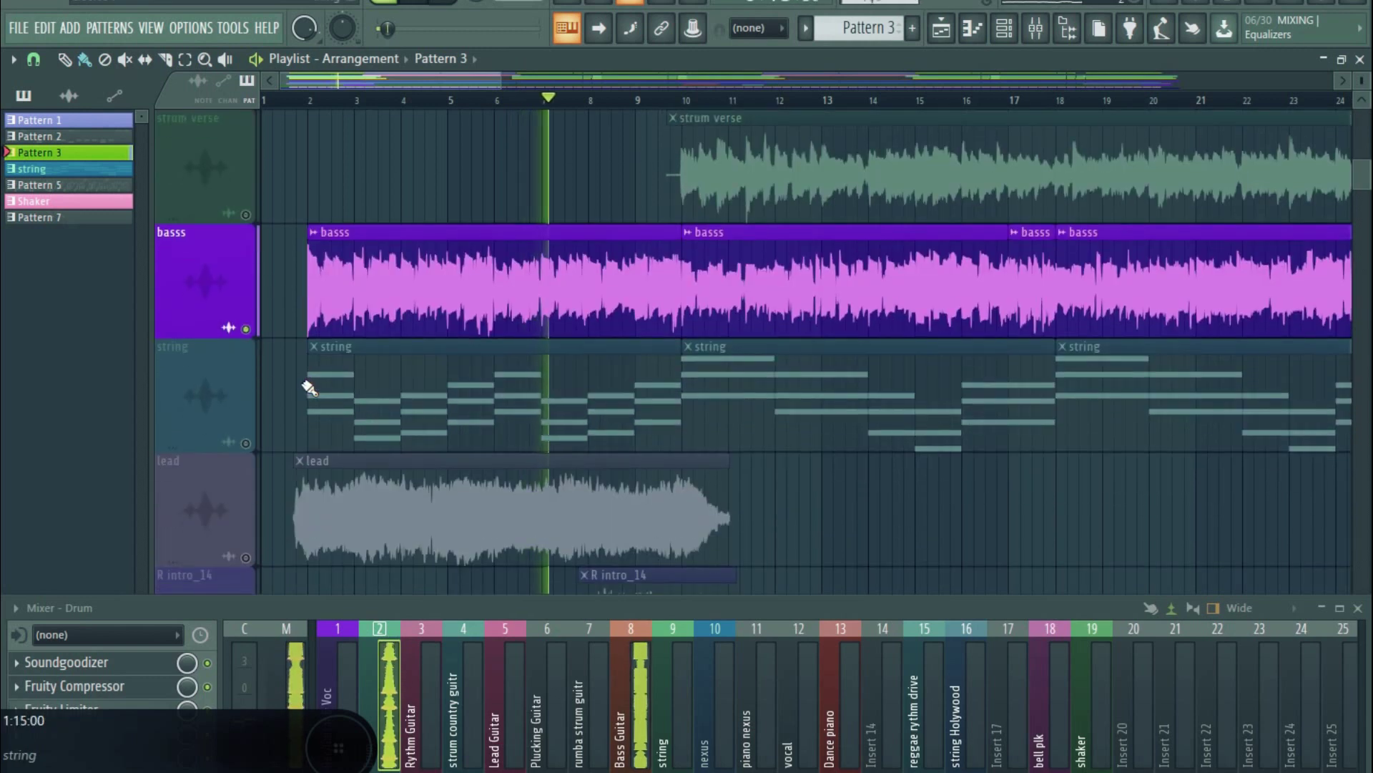
scroll(307, 387, "up", 1)
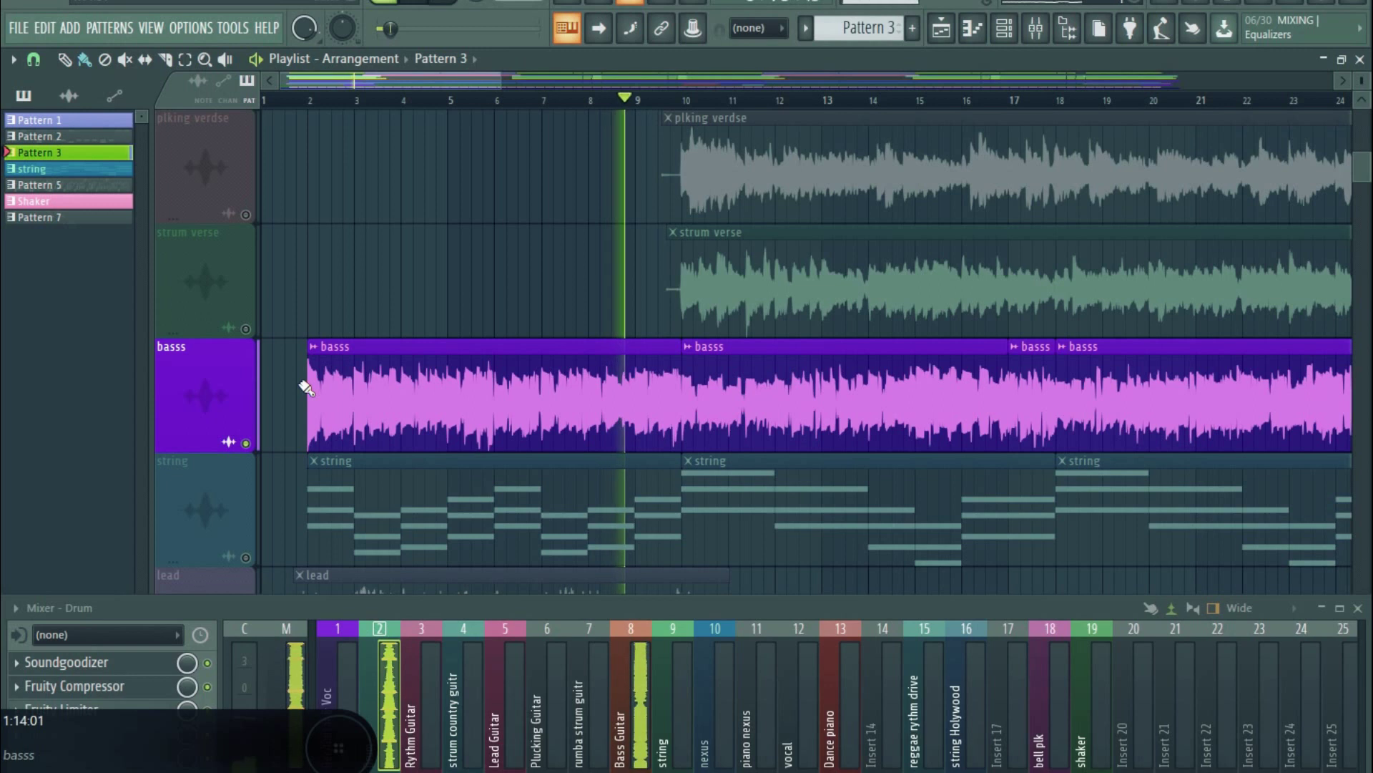
scroll(304, 387, "down", 1)
scroll(300, 389, "up", 1)
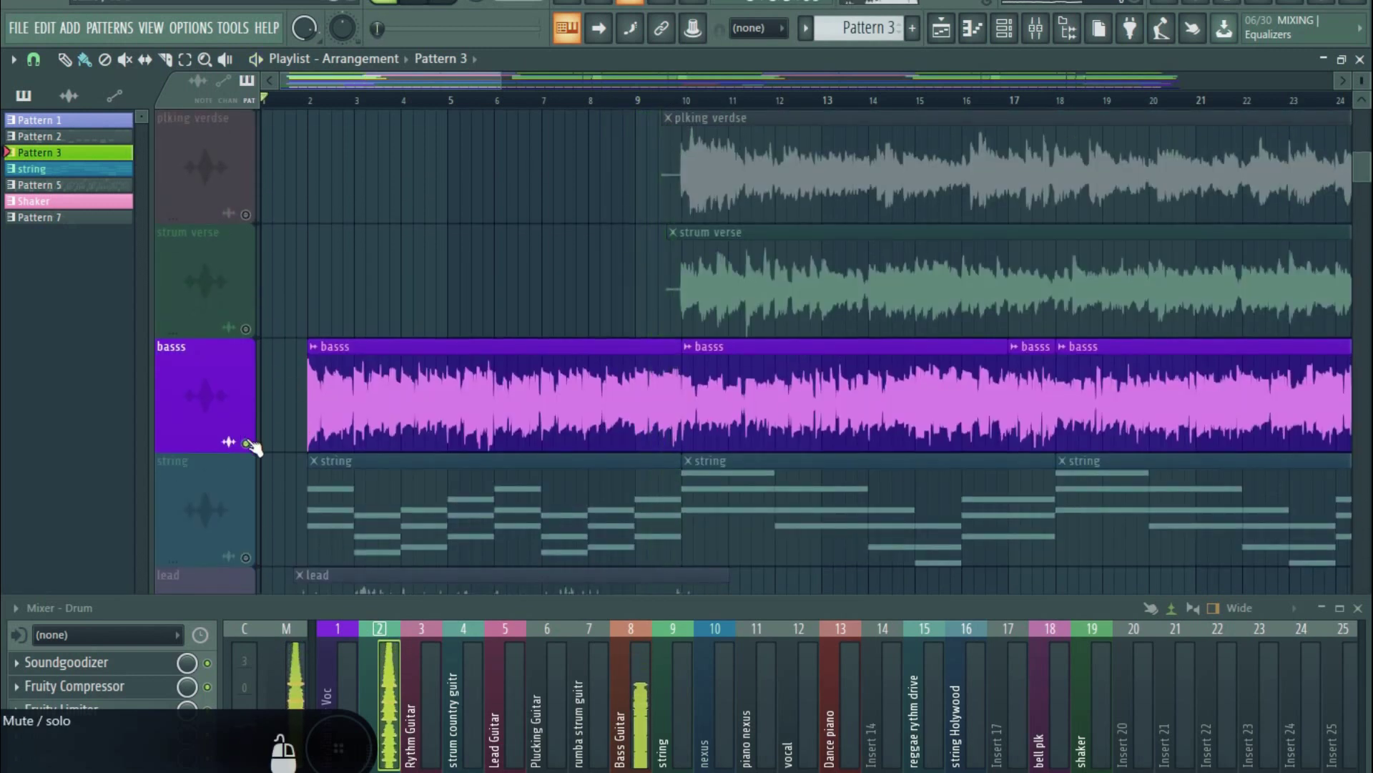
Turn all tracks back on except lead and R intro_14, and play the arrangement from the start.
right_click(247, 444)
scroll(281, 440, "down", 2)
scroll(283, 436, "up", 4)
scroll(284, 438, "down", 4)
left_click(246, 443)
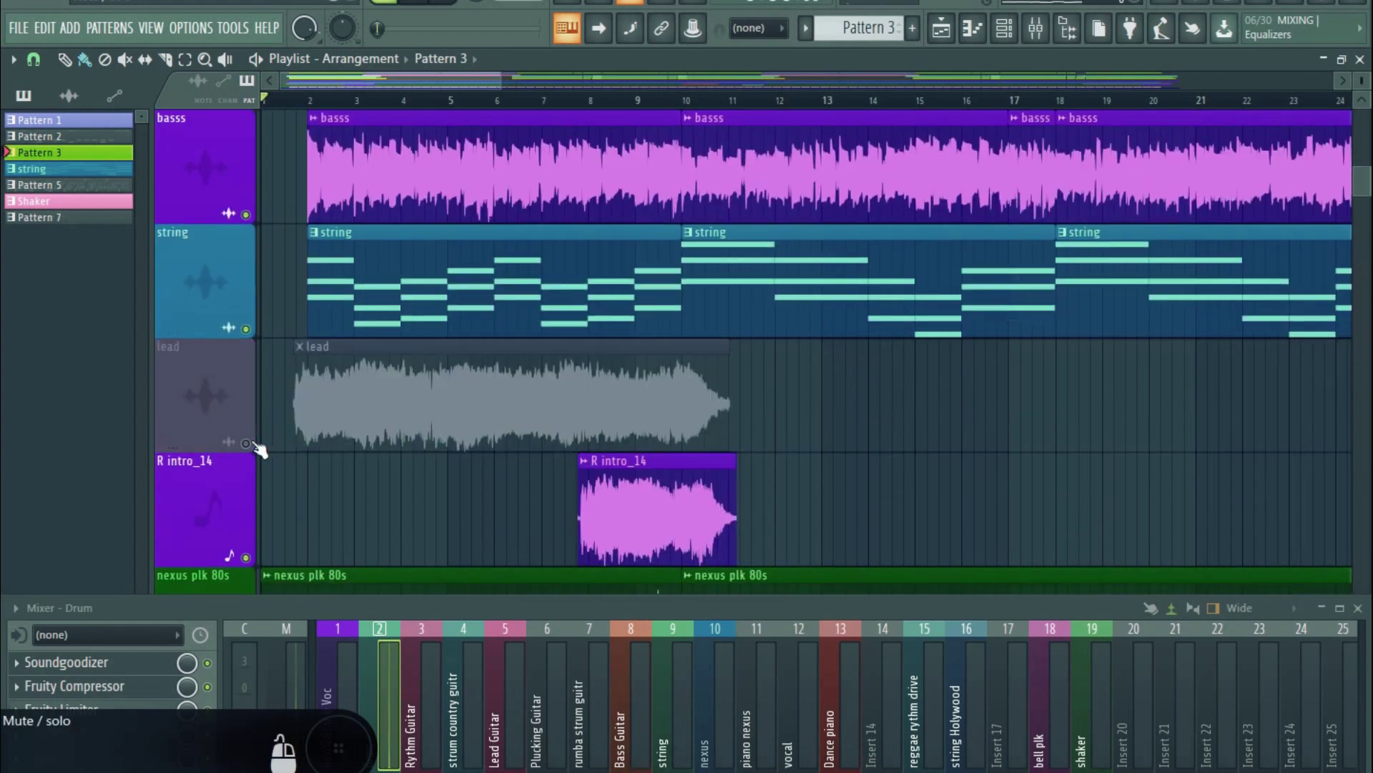
scroll(255, 454, "down", 2)
left_click(247, 330)
key("space")
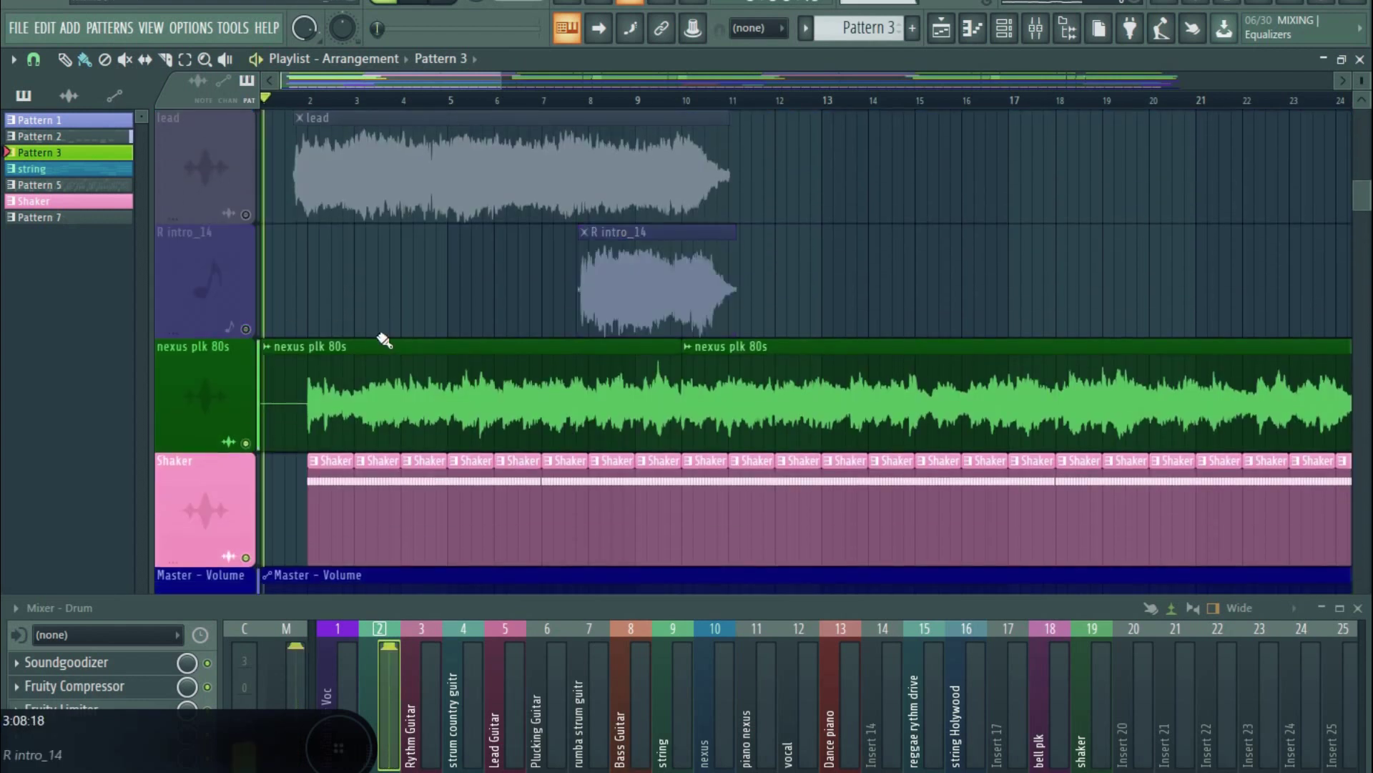
Examine the basss, string, nexus plk 80s and Shaker tracks in the playlist while the arrangement plays.
scroll(374, 355, "down", 2)
scroll(374, 370, "up", 2)
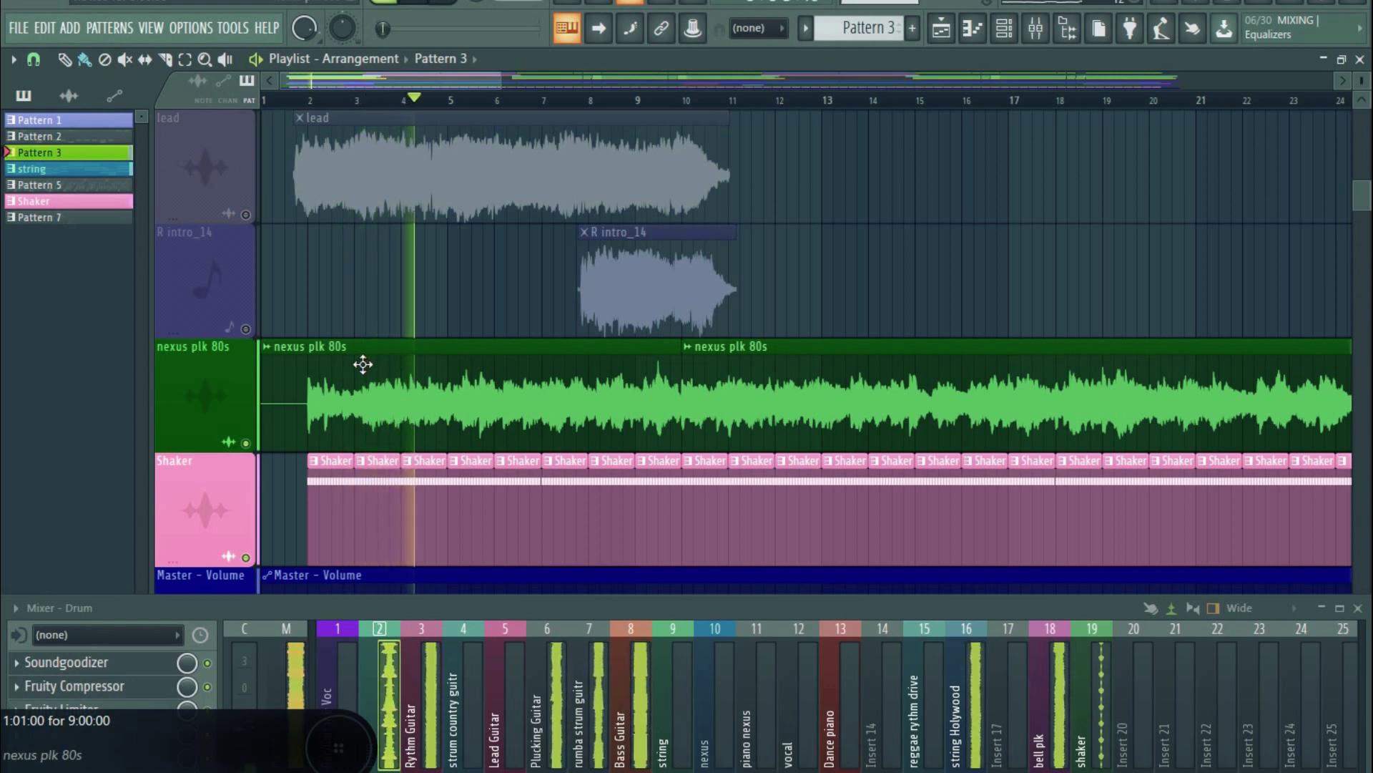
scroll(363, 364, "up", 1)
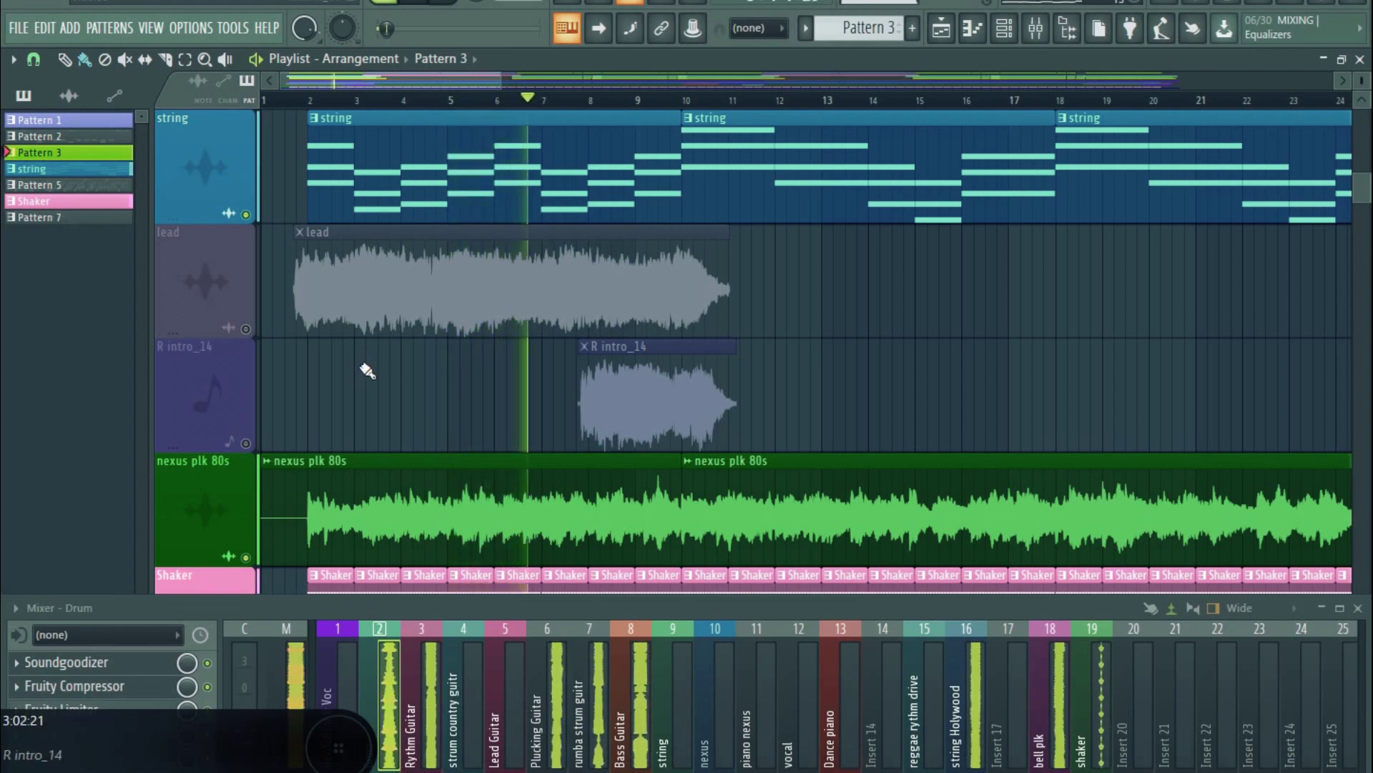
scroll(361, 370, "down", 4)
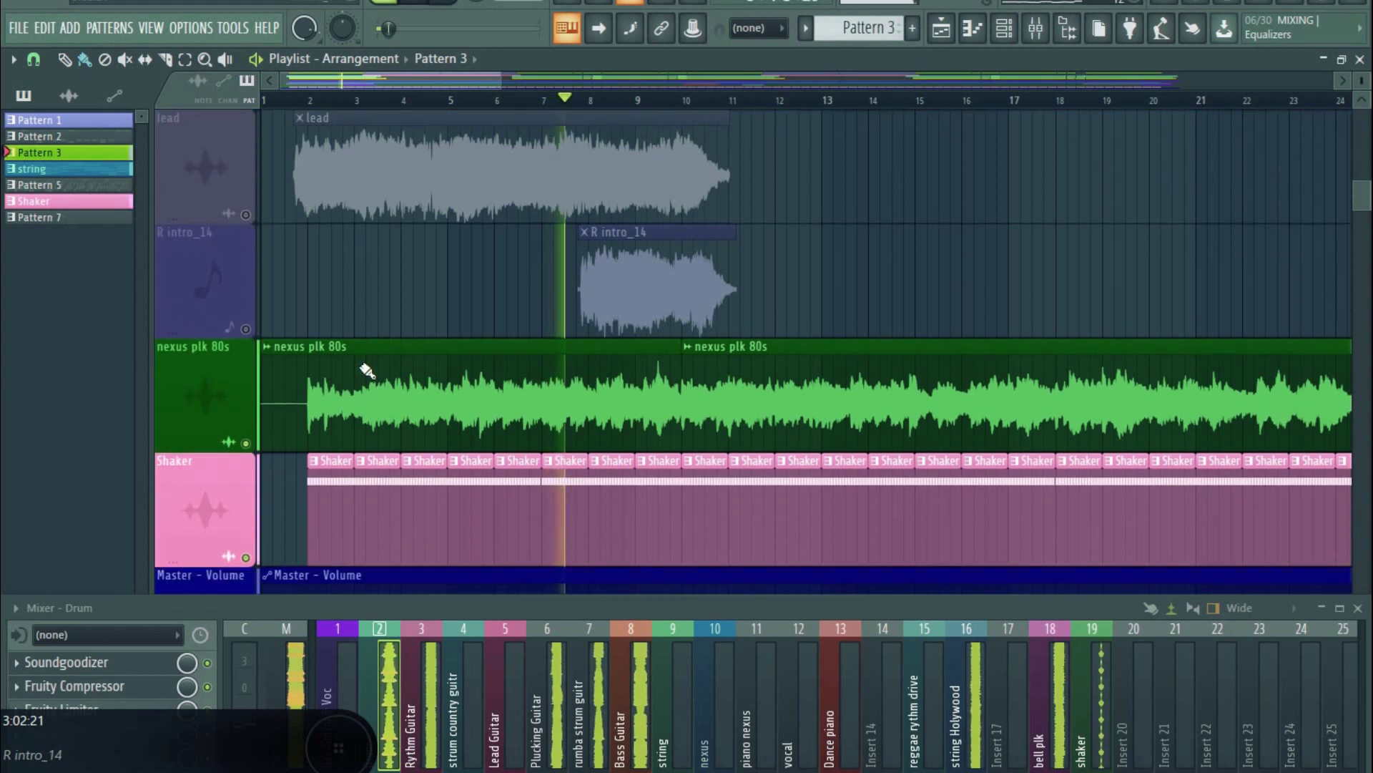
scroll(359, 369, "up", 2)
scroll(359, 367, "up", 2)
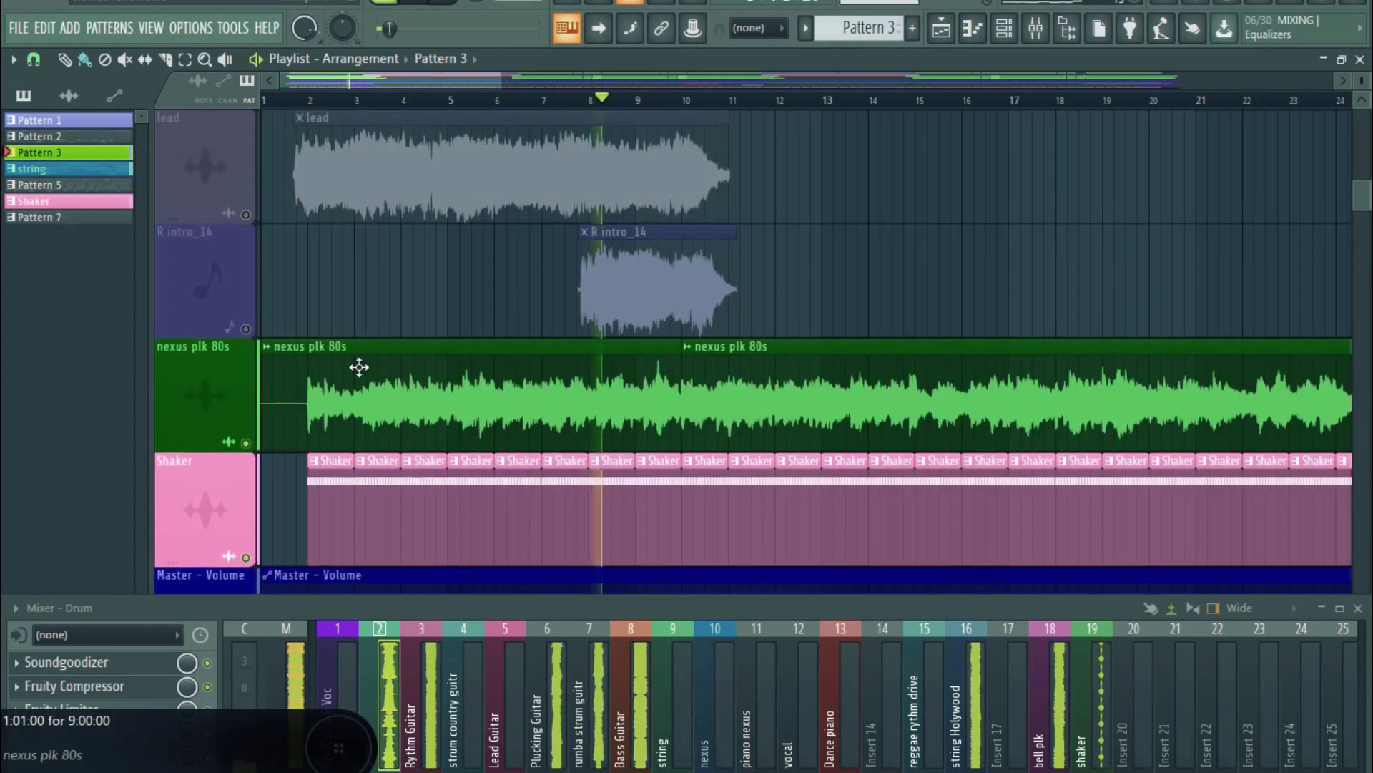
scroll(359, 367, "up", 4)
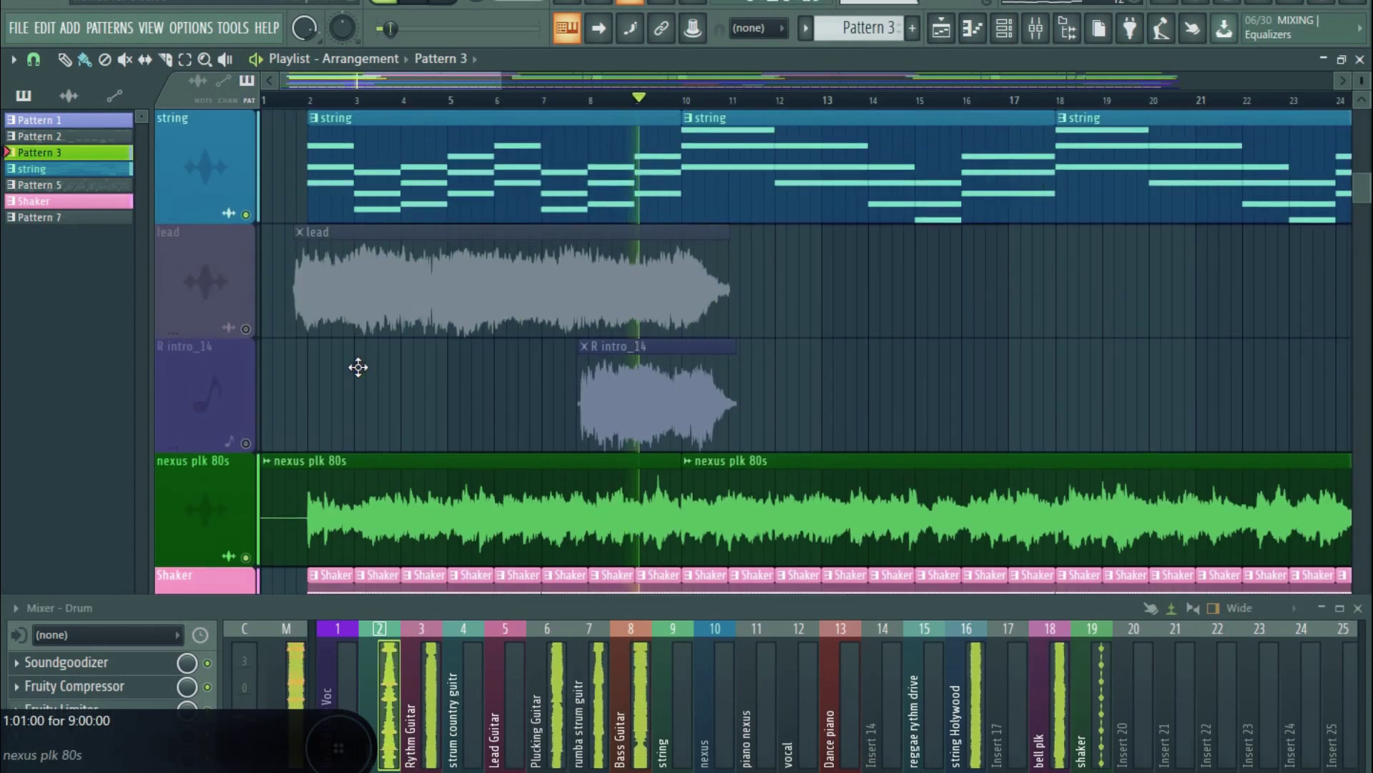
scroll(361, 372, "up", 2)
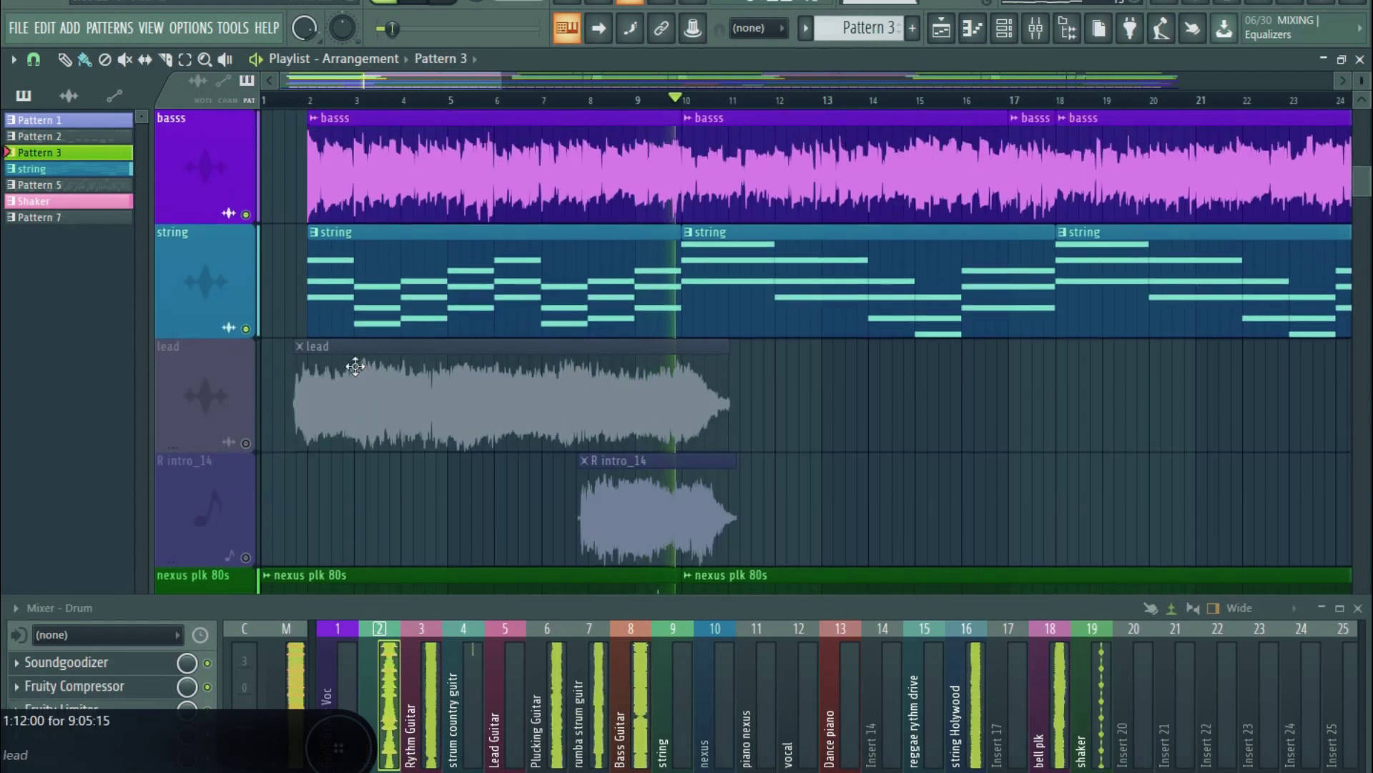
scroll(356, 367, "down", 4)
scroll(350, 372, "up", 2)
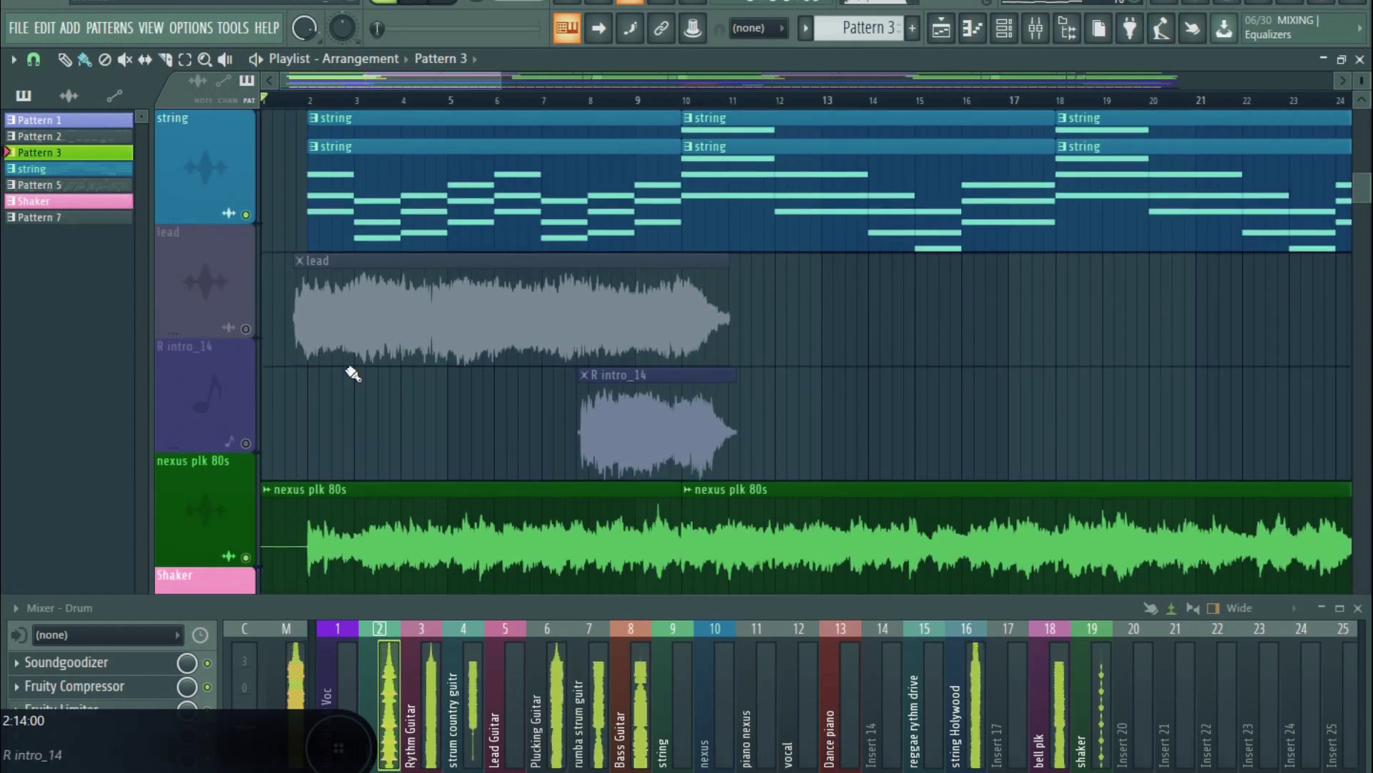
Solo the lead track and play it on its own from the start.
scroll(349, 373, "down", 1)
right_click(247, 329)
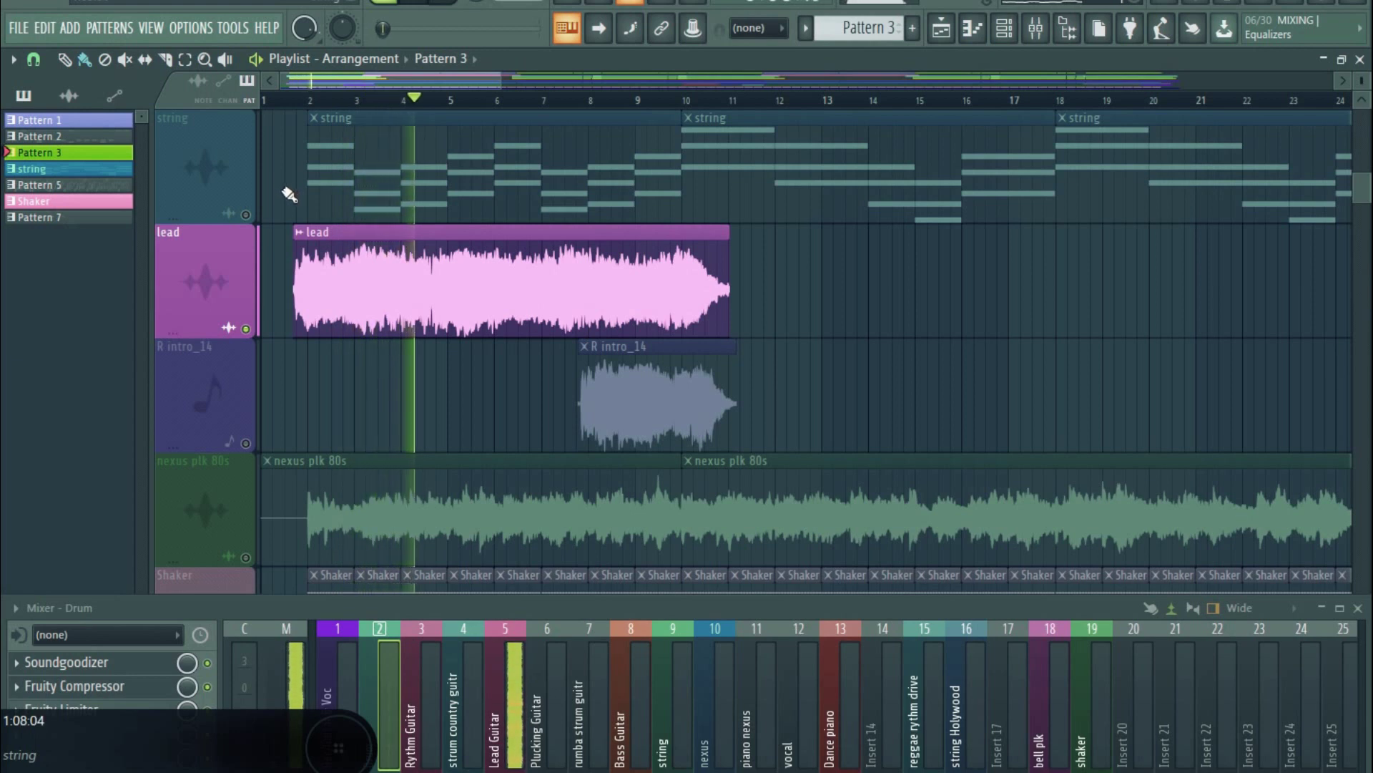
scroll(304, 265, "down", 2)
scroll(306, 279, "up", 2)
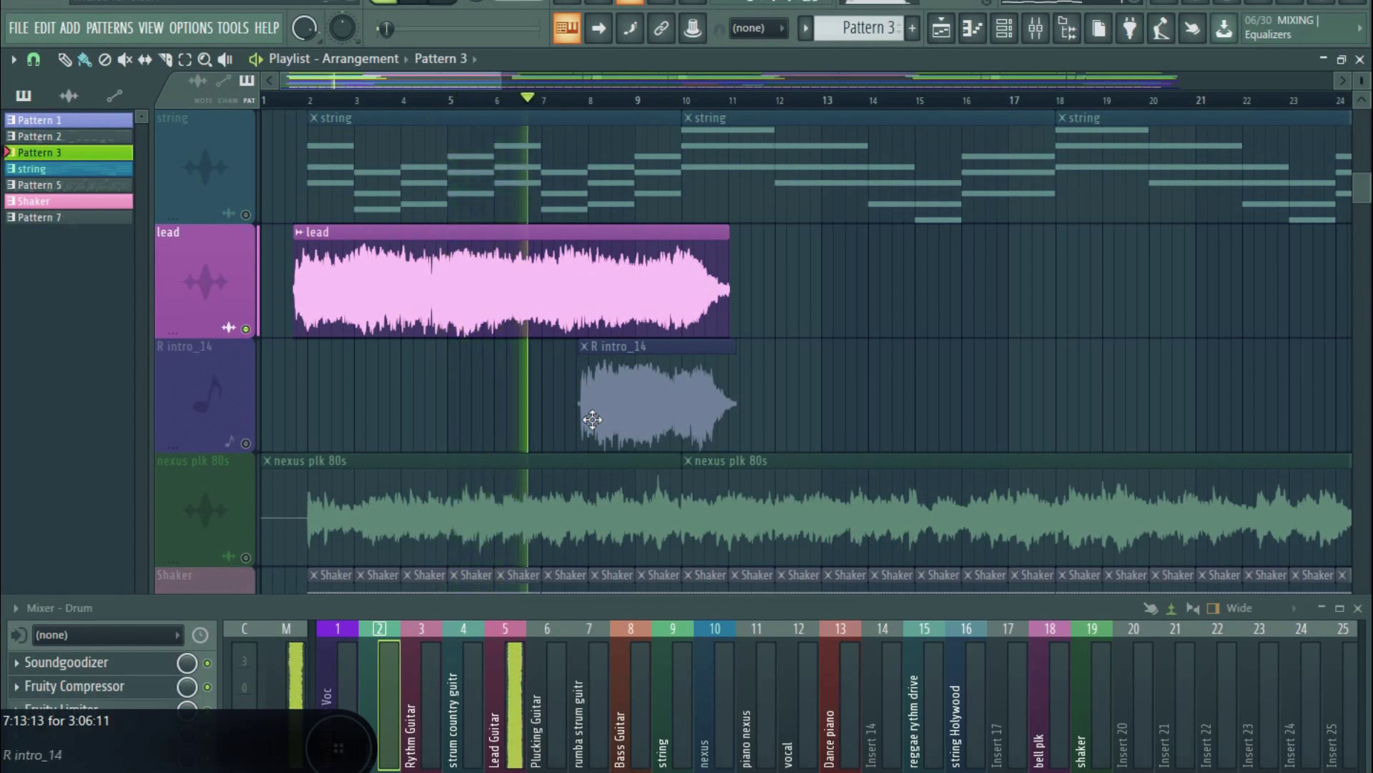
scroll(558, 429, "down", 2)
scroll(459, 410, "up", 2)
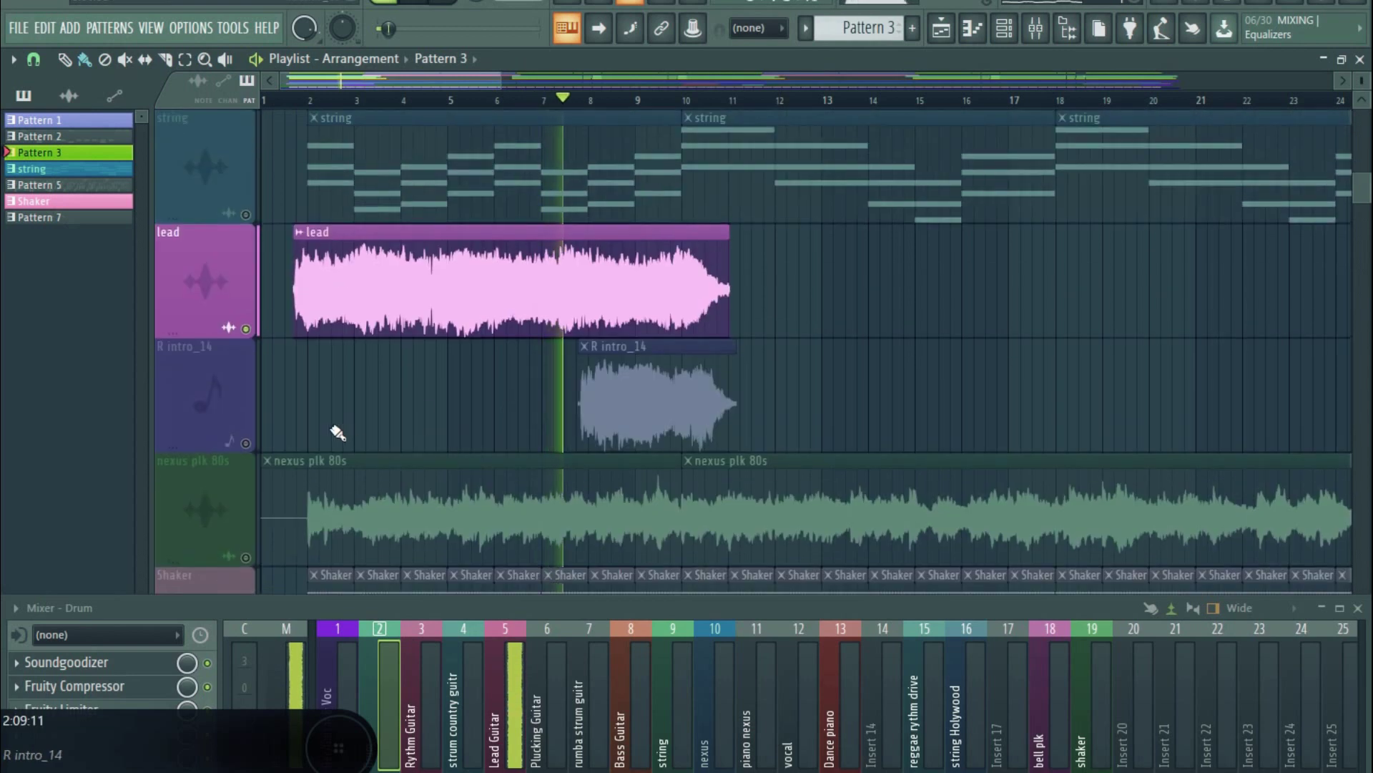
Unmute the R intro_14 track and play it together with the lead track, and stop playback.
left_click(246, 444)
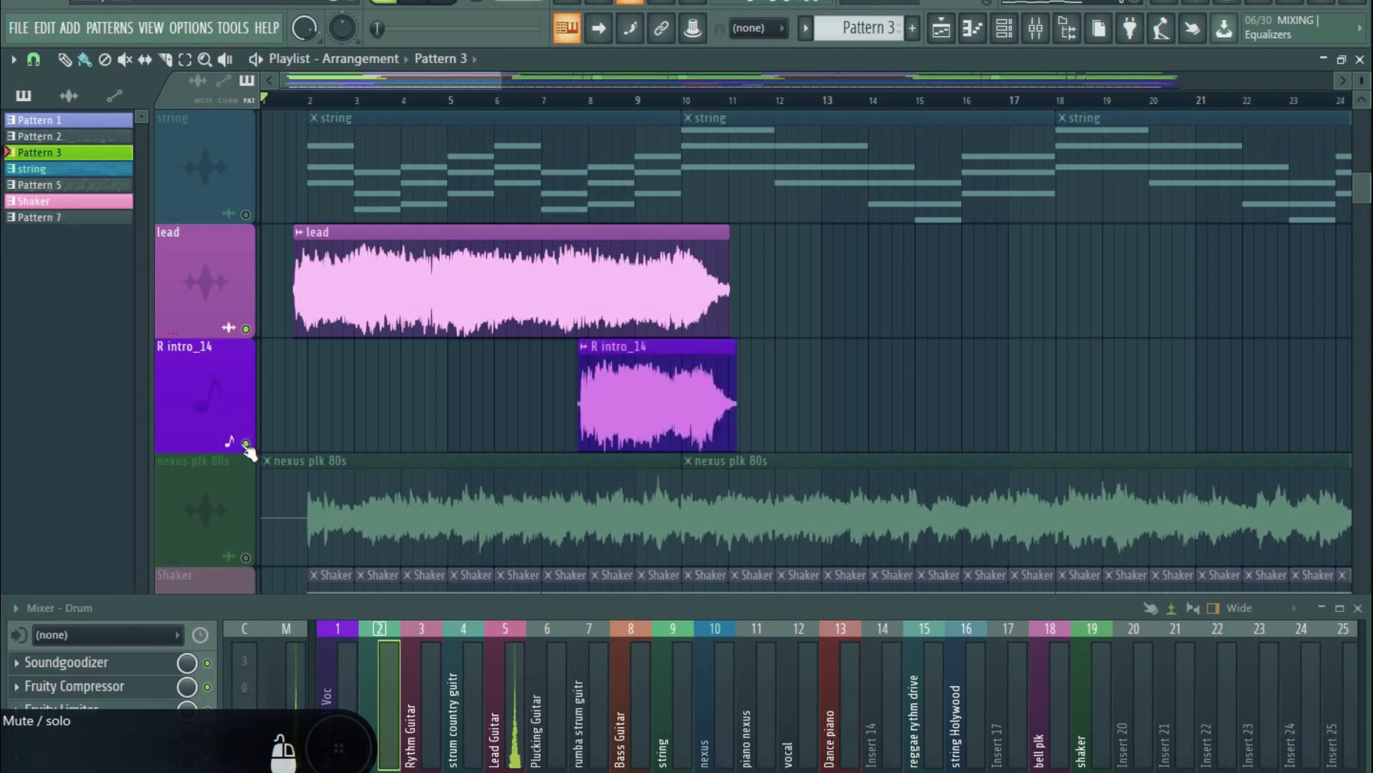
key("space")
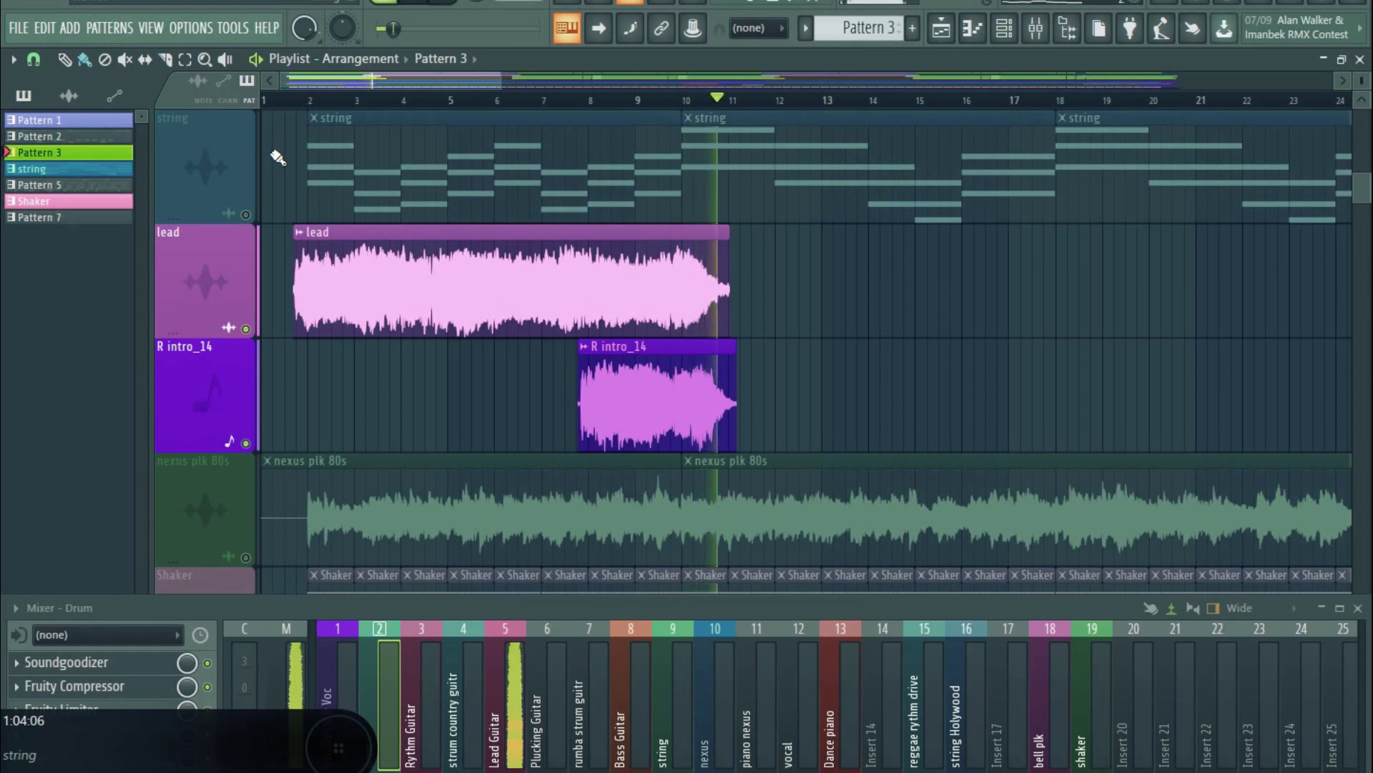
key("space")
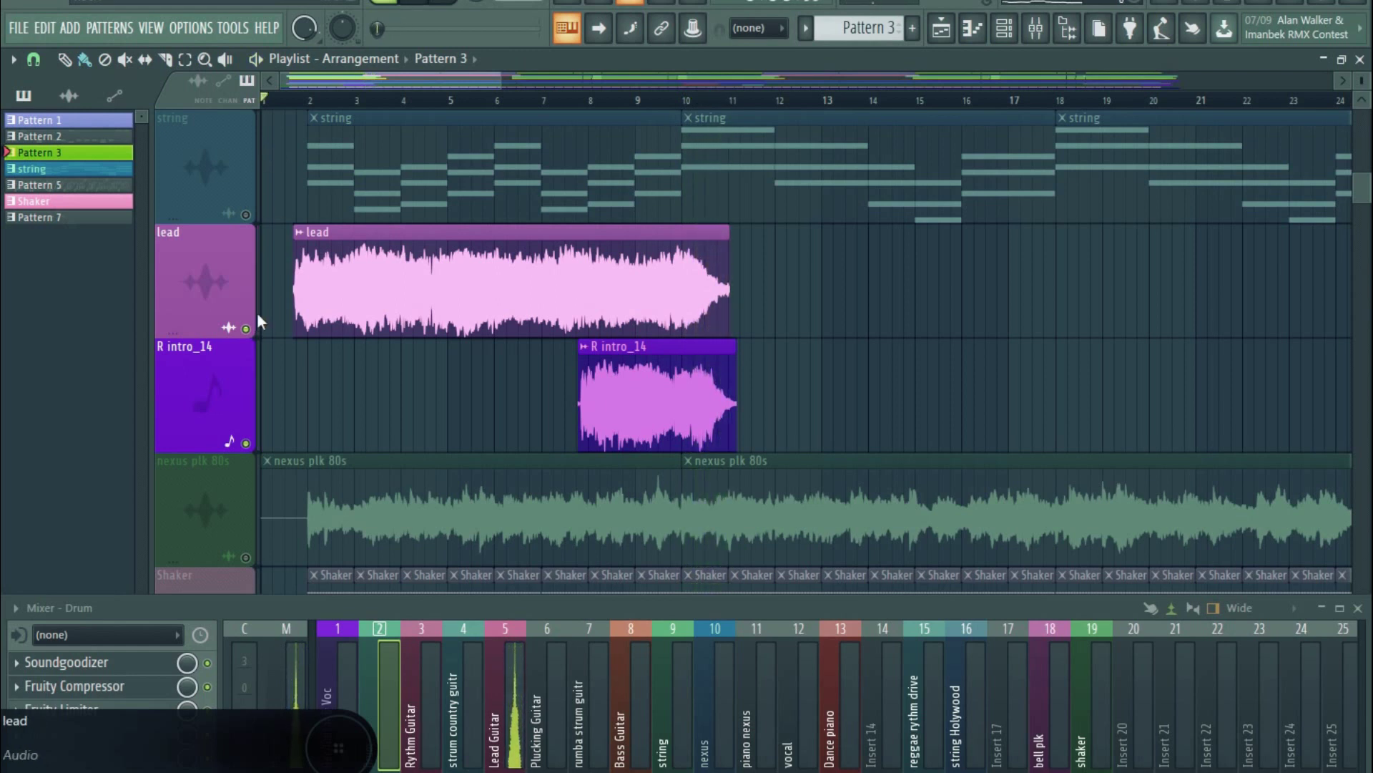
Turn all tracks back on and review the whole arrangement from the drum patterns down to the Shaker track.
right_click(246, 329)
scroll(343, 113, "down", 6)
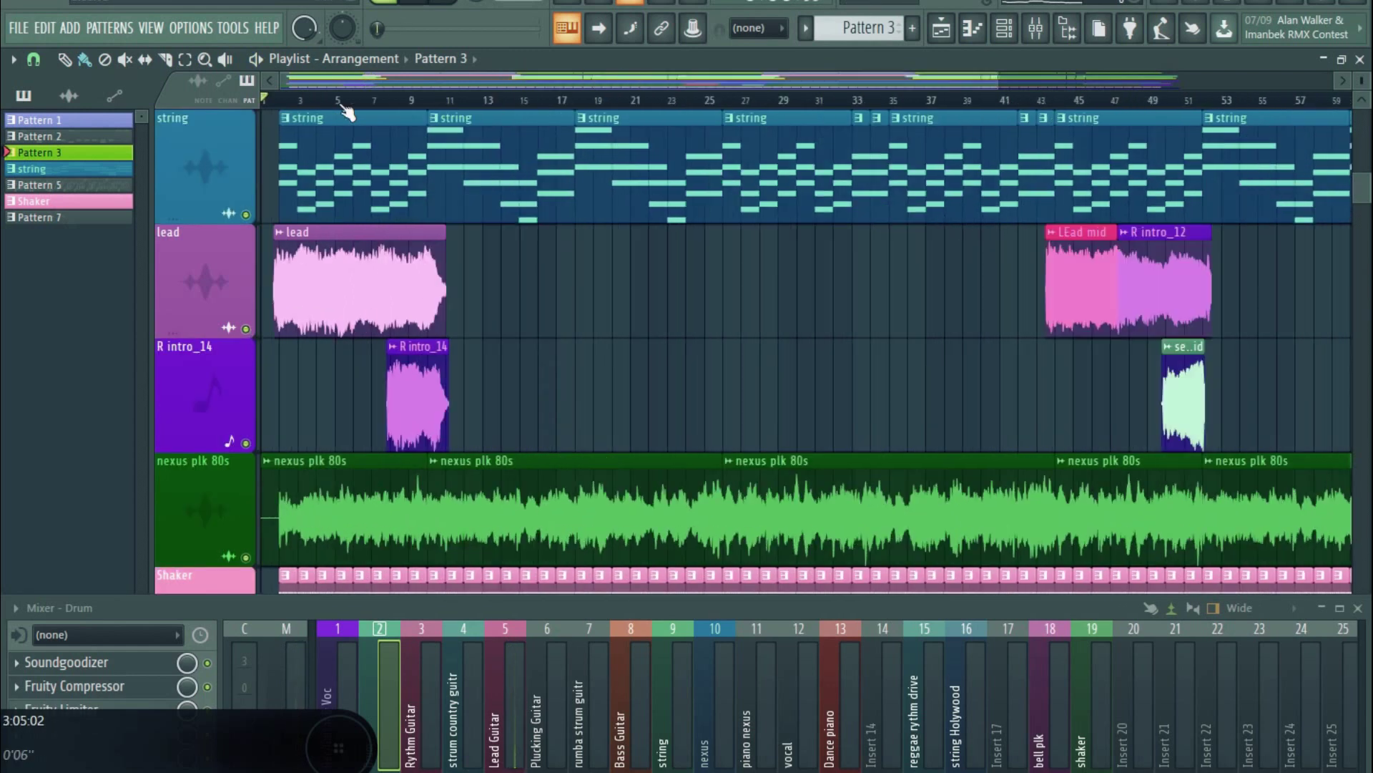
scroll(479, 173, "down", 5)
scroll(479, 173, "up", 5)
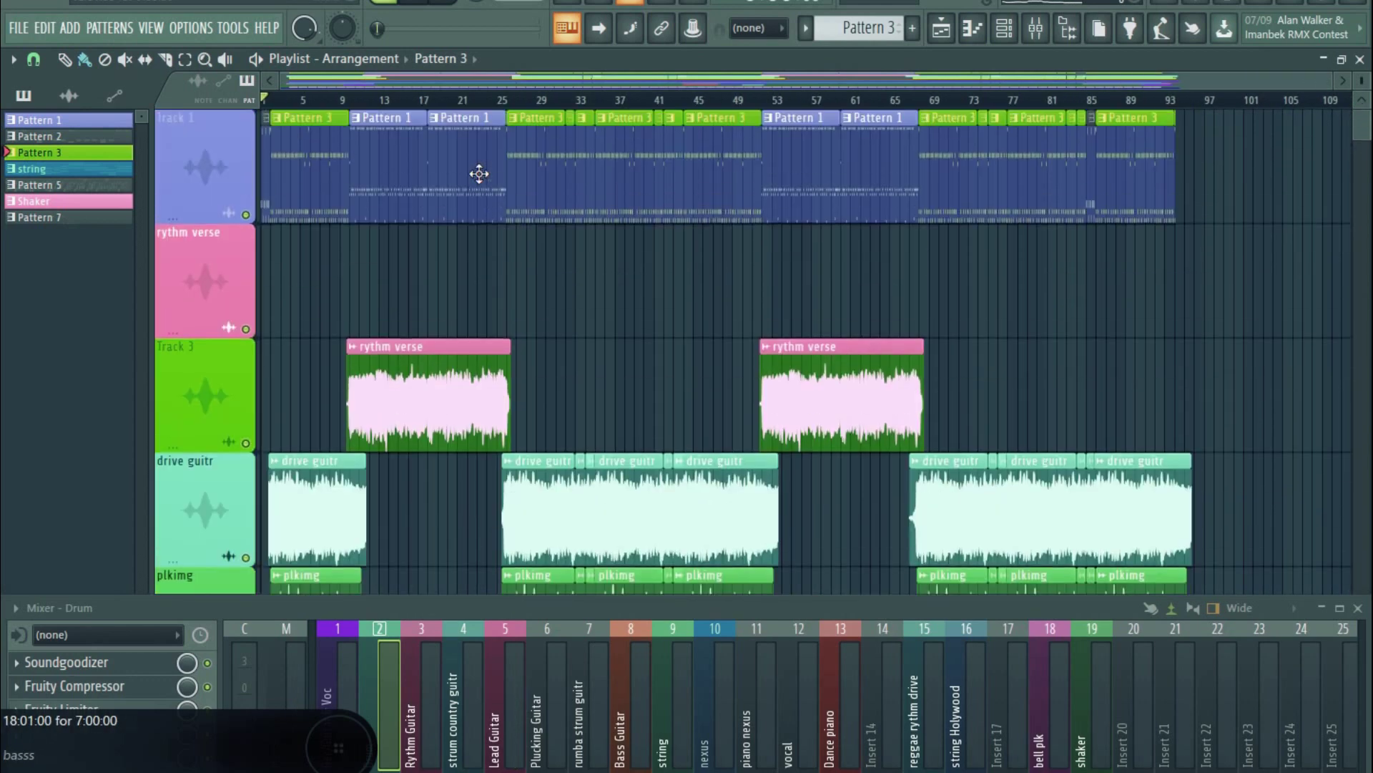
scroll(1364, 115, "down", 5)
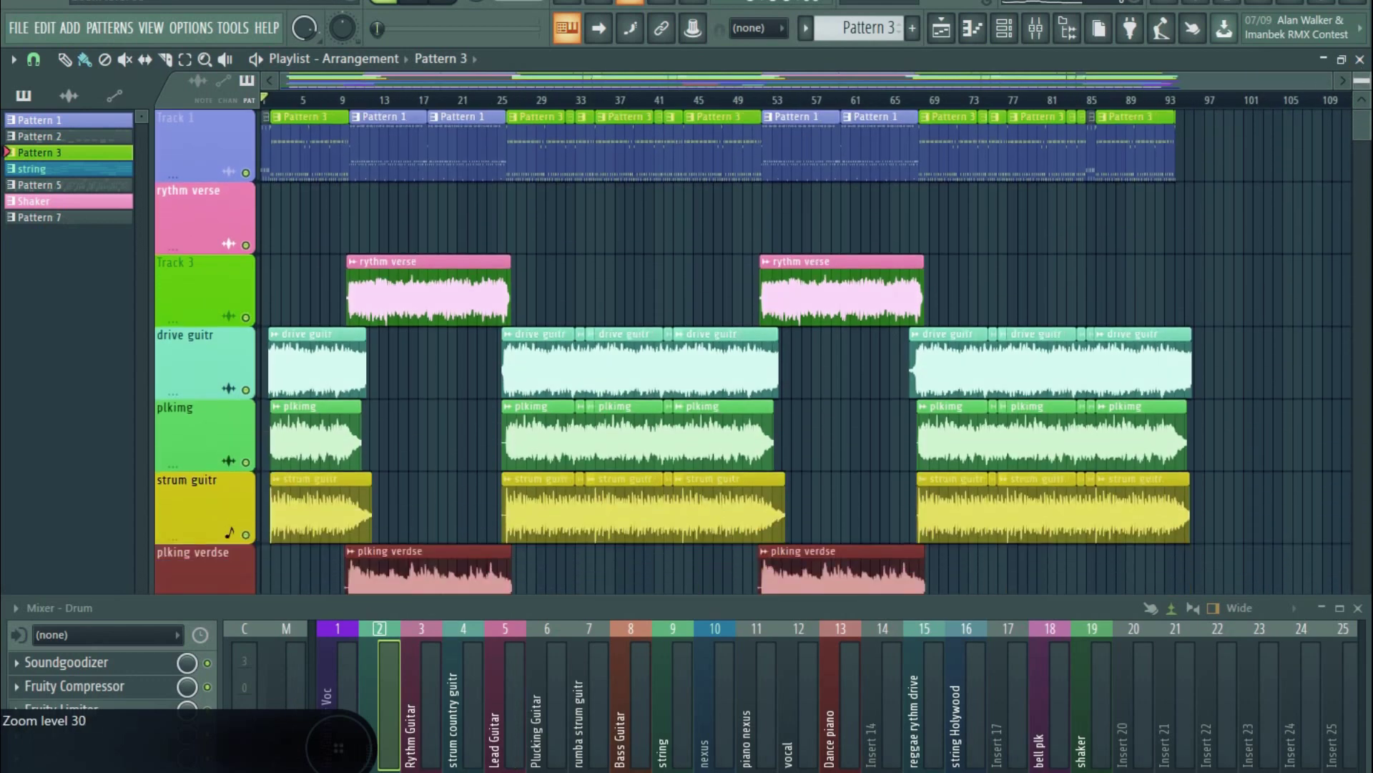
scroll(1364, 174, "down", 5)
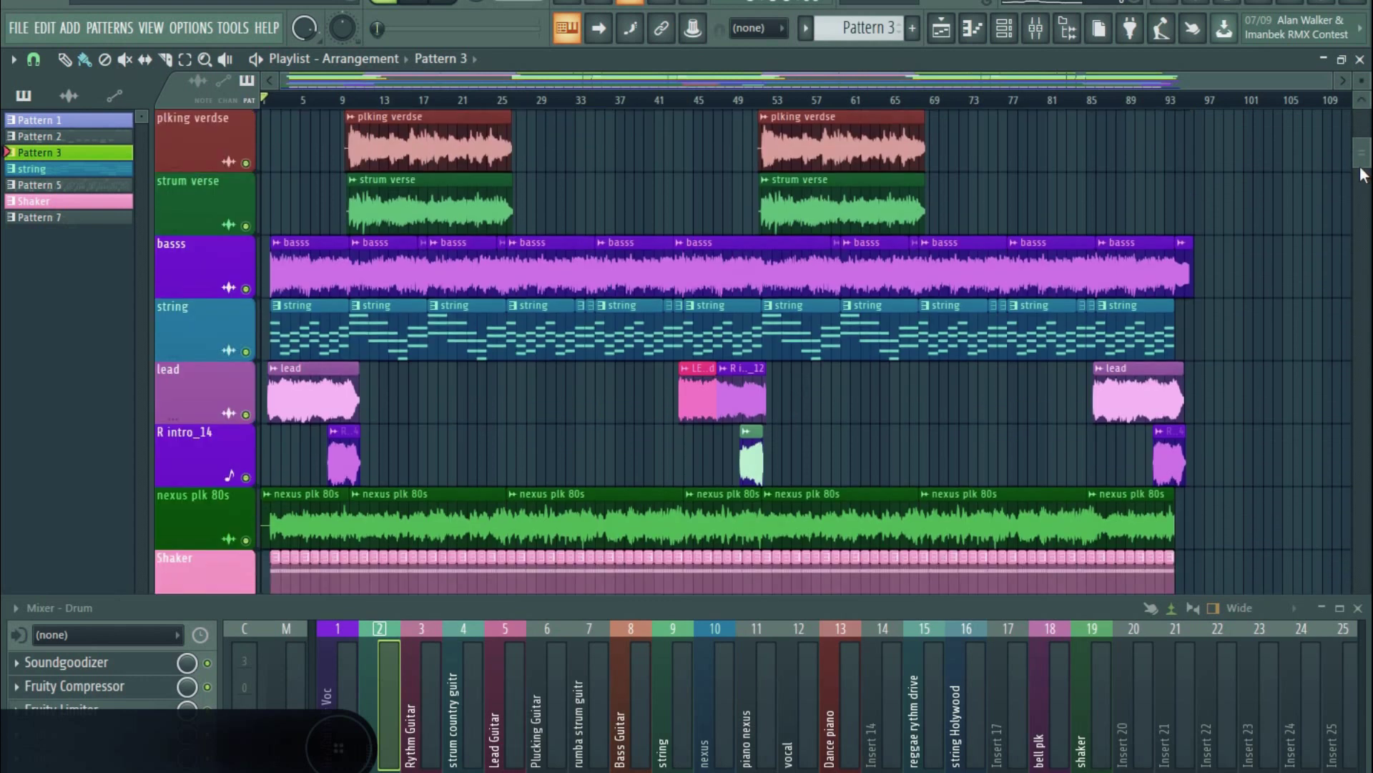
Play the full arrangement from the start with all tracks on, and stop playback after the intro.
scroll(1361, 174, "up", 6)
scroll(1359, 164, "down", 2)
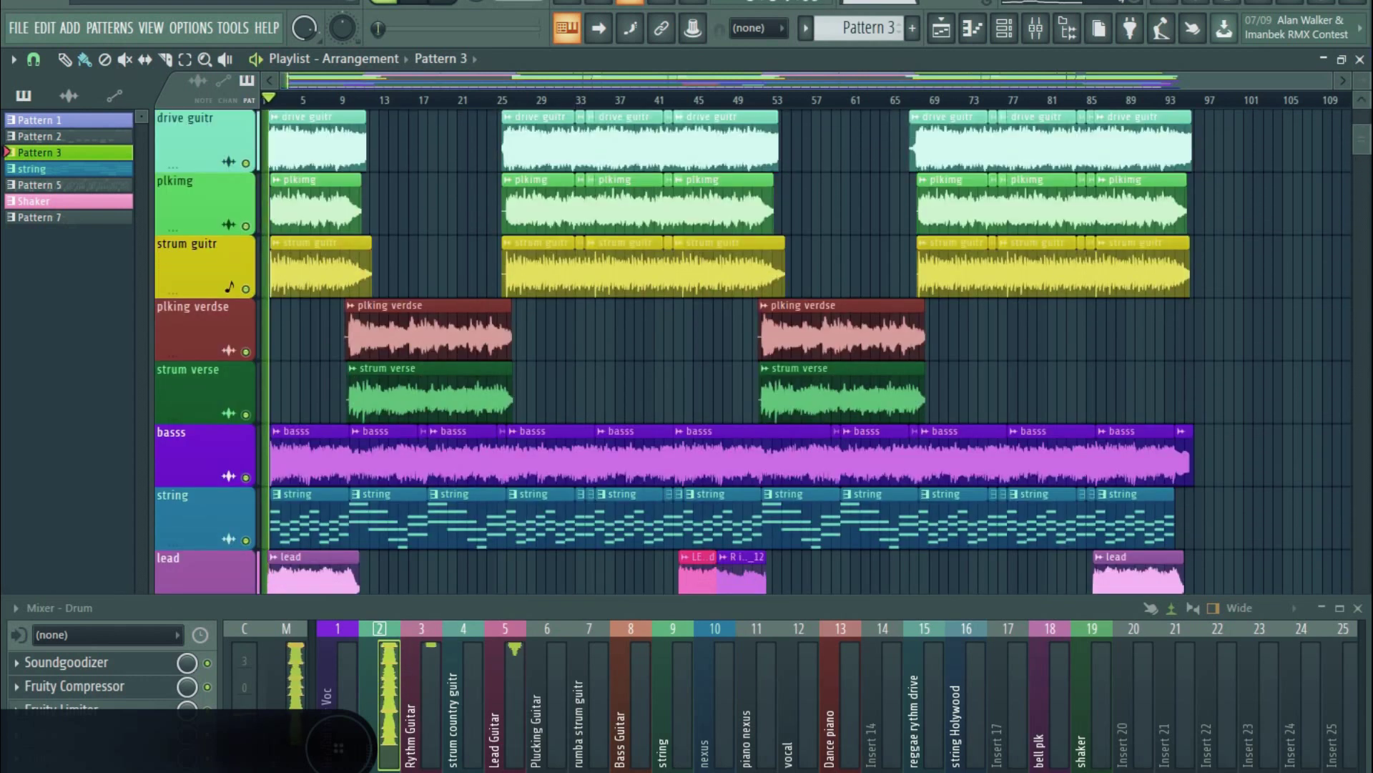
scroll(751, 350, "down", 5)
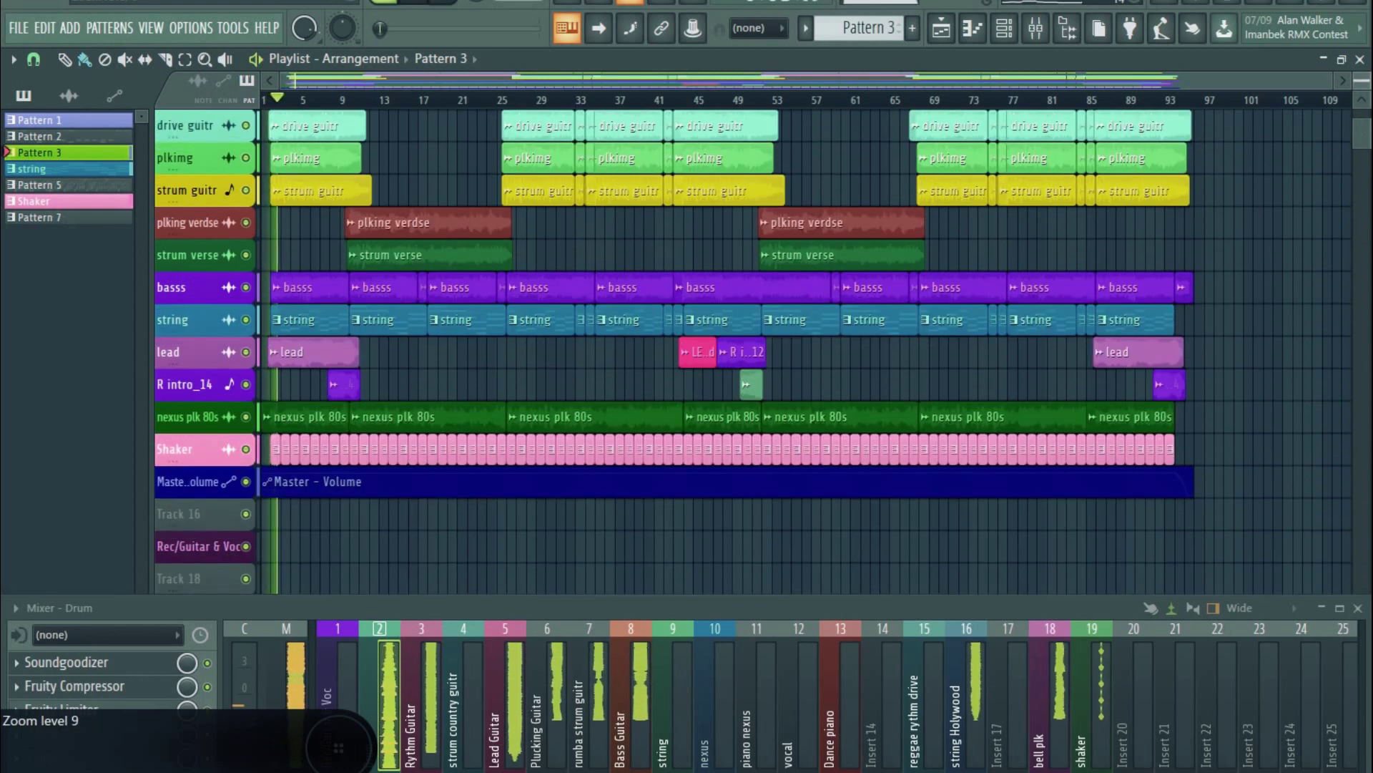
scroll(751, 351, "up", 4)
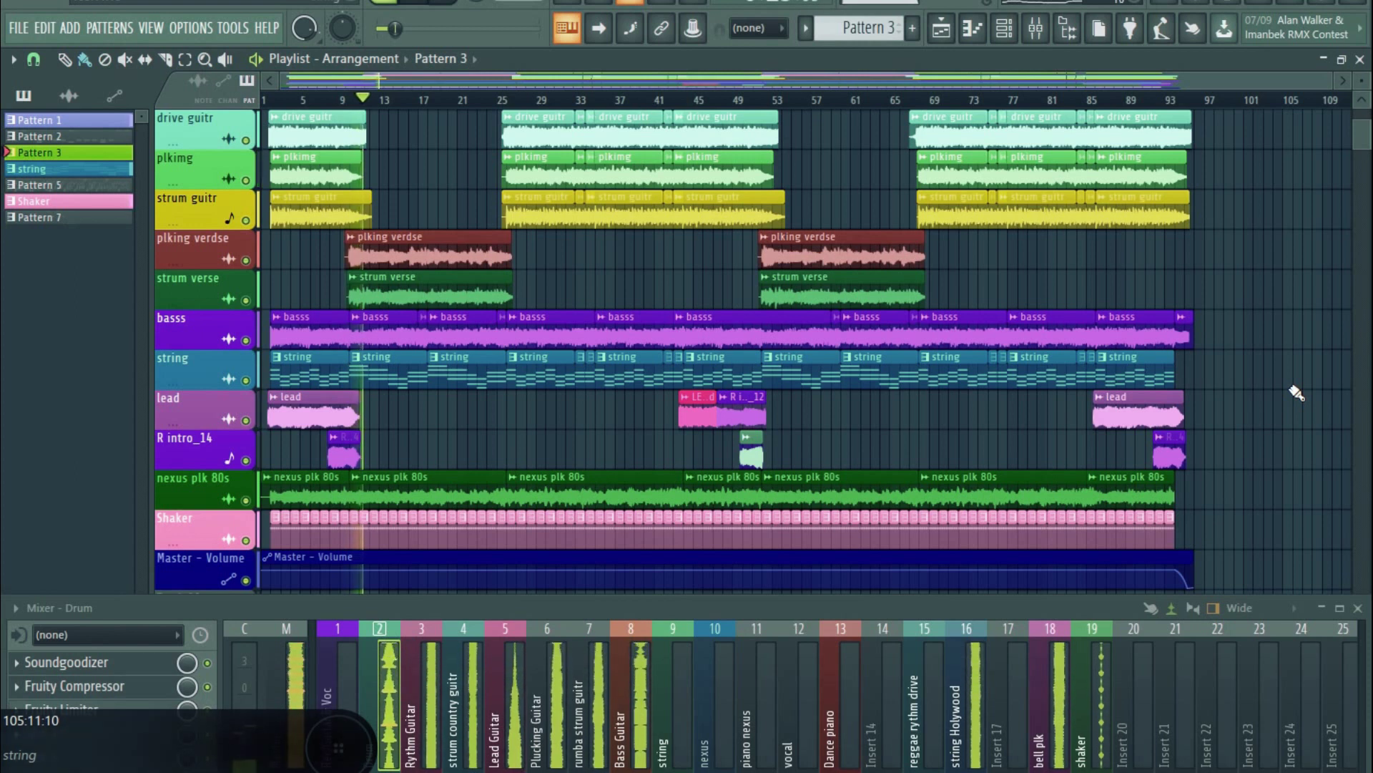
key("space")
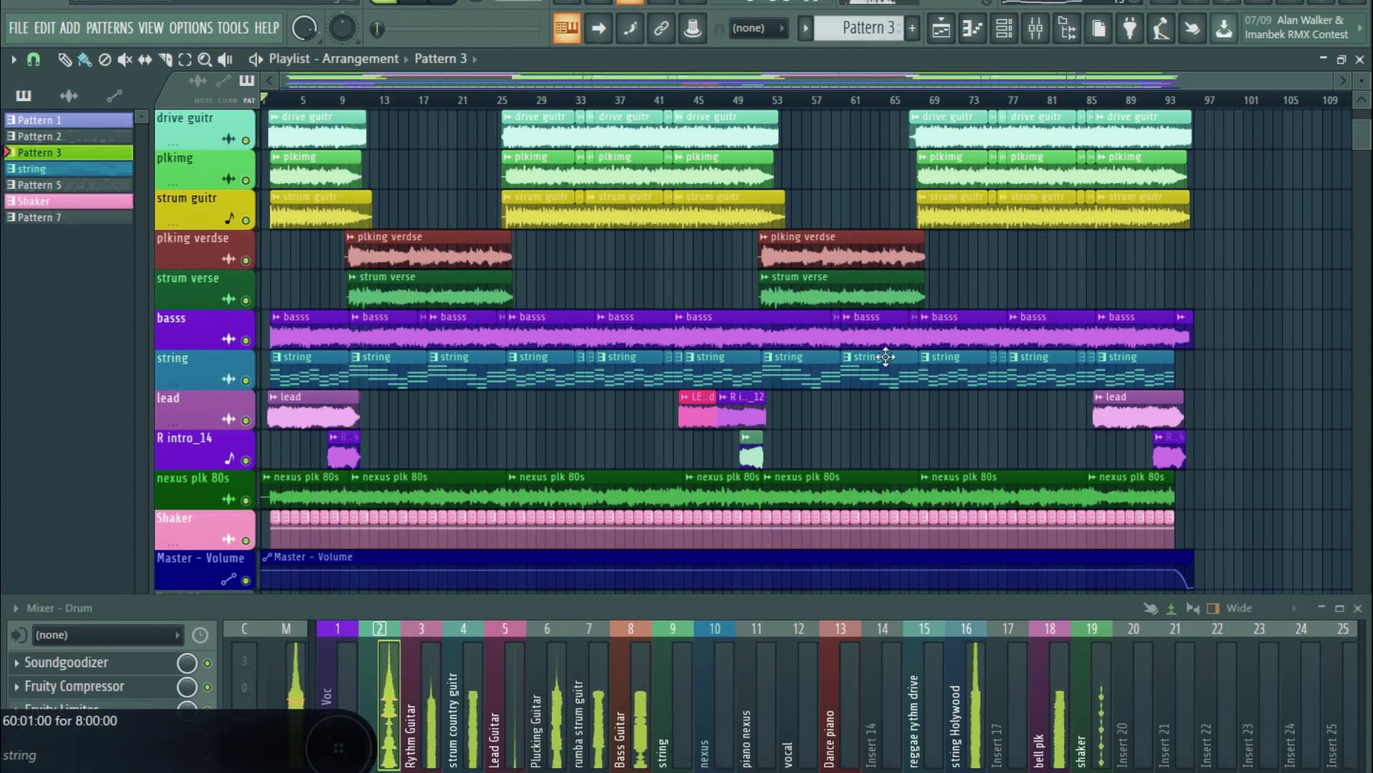
Play the arrangement from about bar 41, just before the LEad mid clip.
scroll(894, 368, "down", 4)
scroll(890, 366, "up", 6)
scroll(823, 286, "up", 3)
scroll(793, 296, "down", 1)
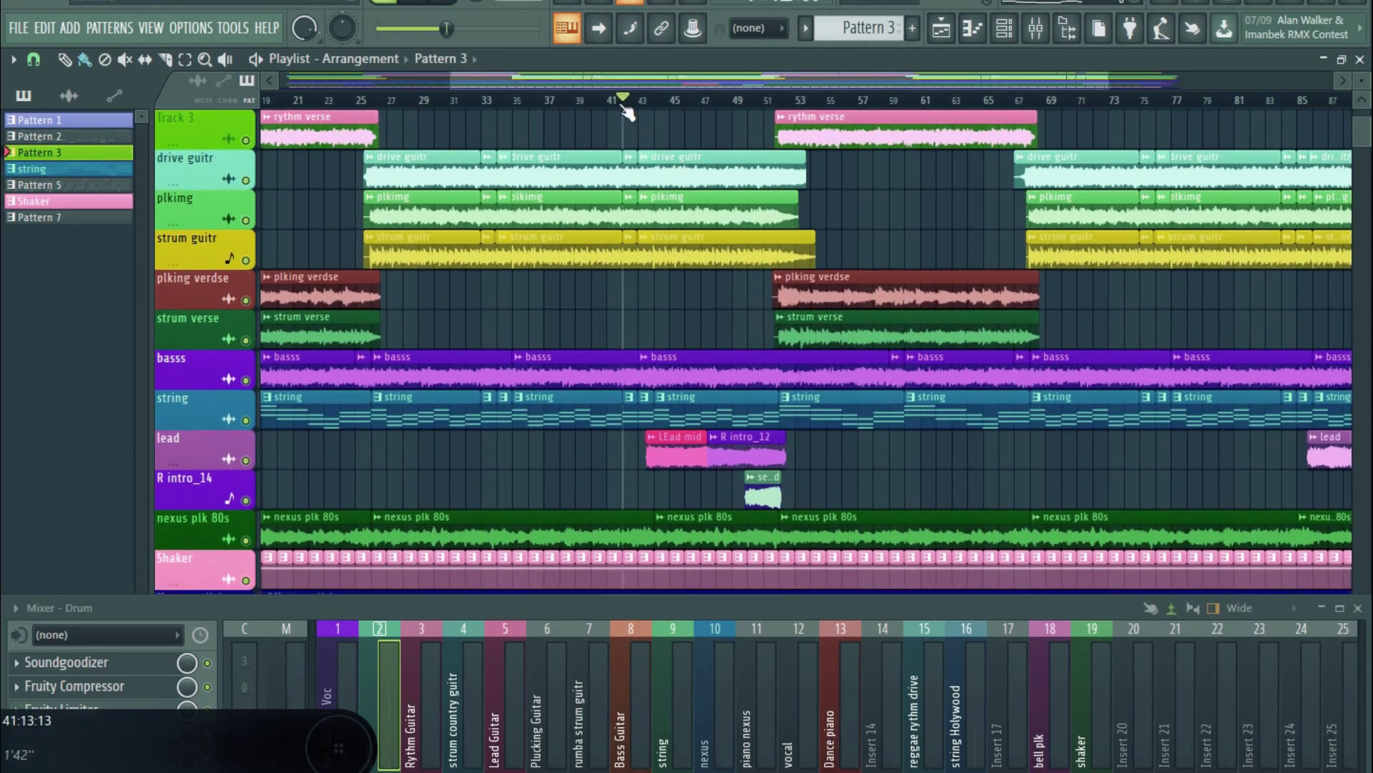
scroll(959, 319, "down", 2)
key("space")
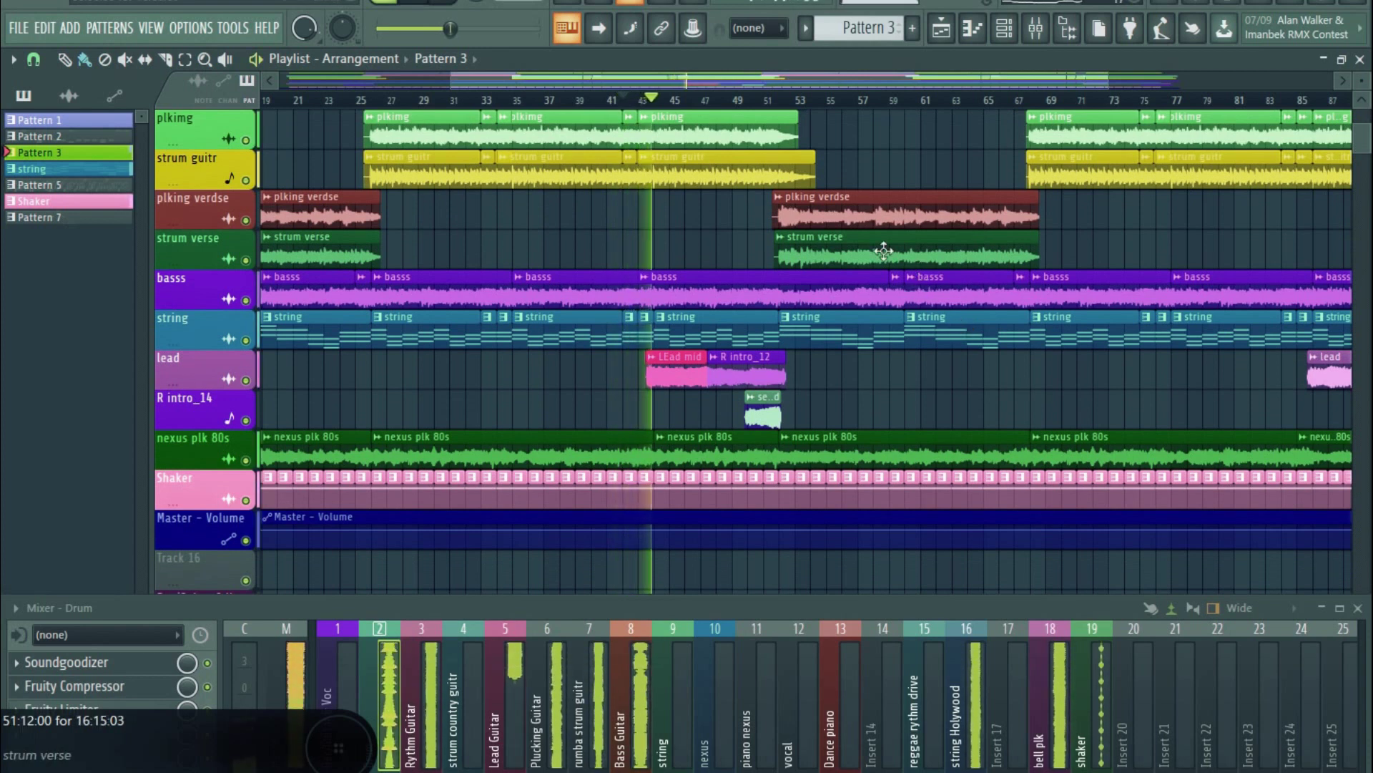
Examine the LEad mid, R intro_12 and sec lead mid clips against the other tracks while the middle section plays.
scroll(753, 104, "up", 5)
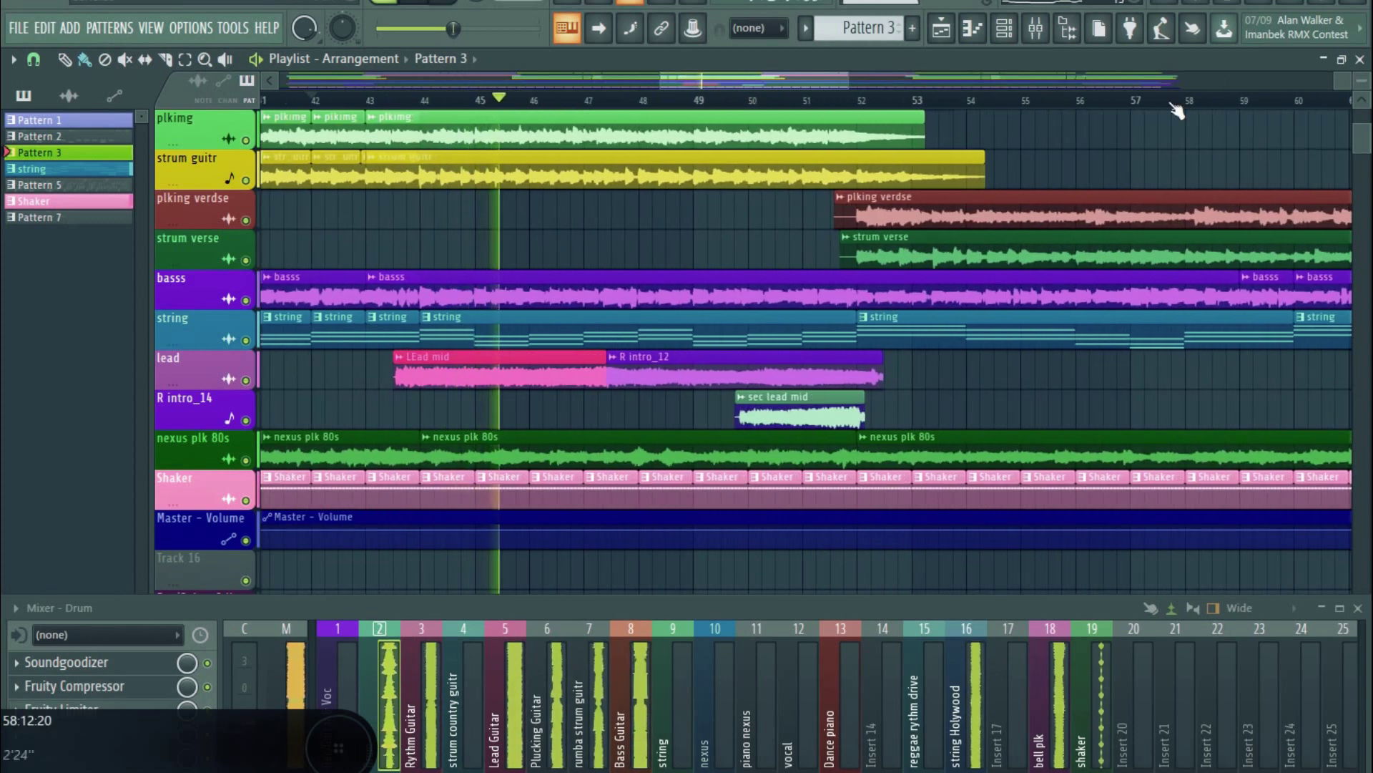
scroll(988, 240, "up", 4)
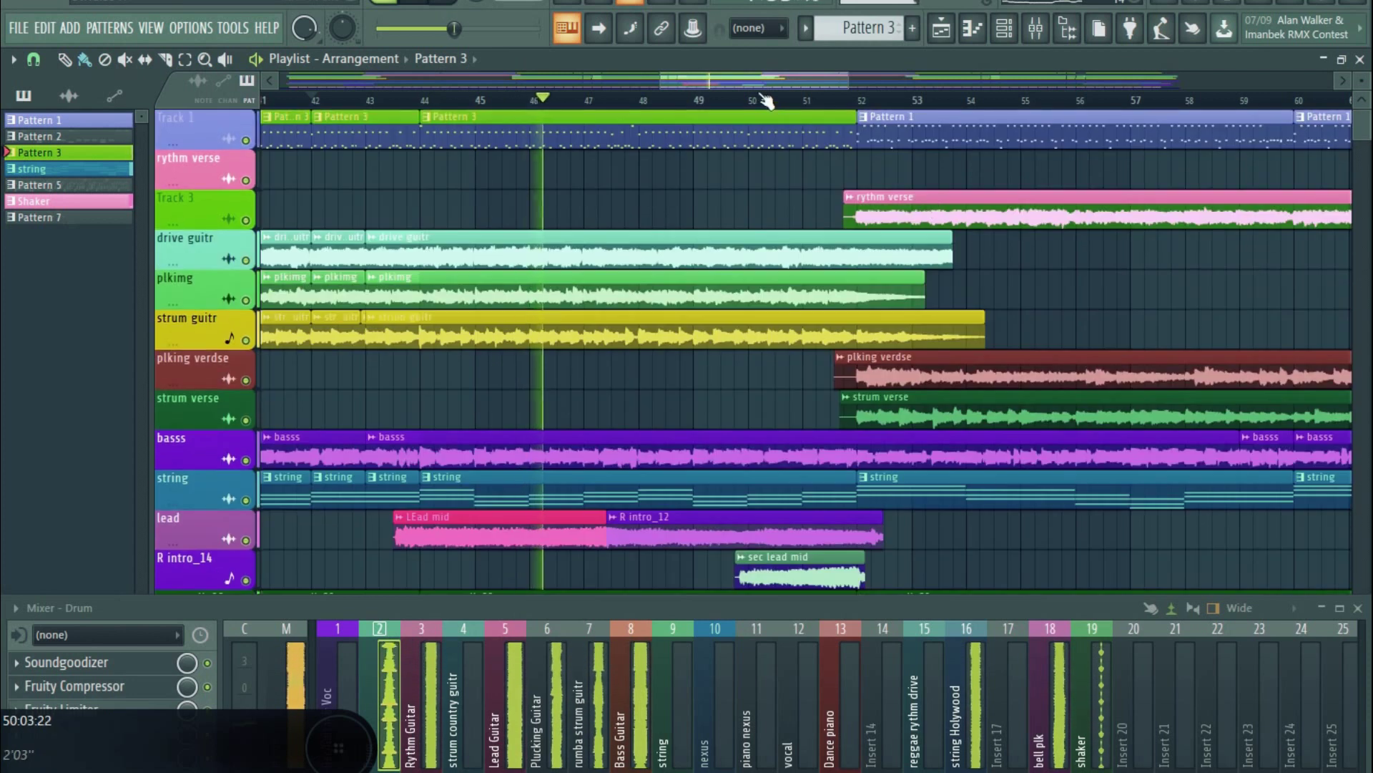
scroll(689, 101, "down", 6)
scroll(765, 102, "down", 2)
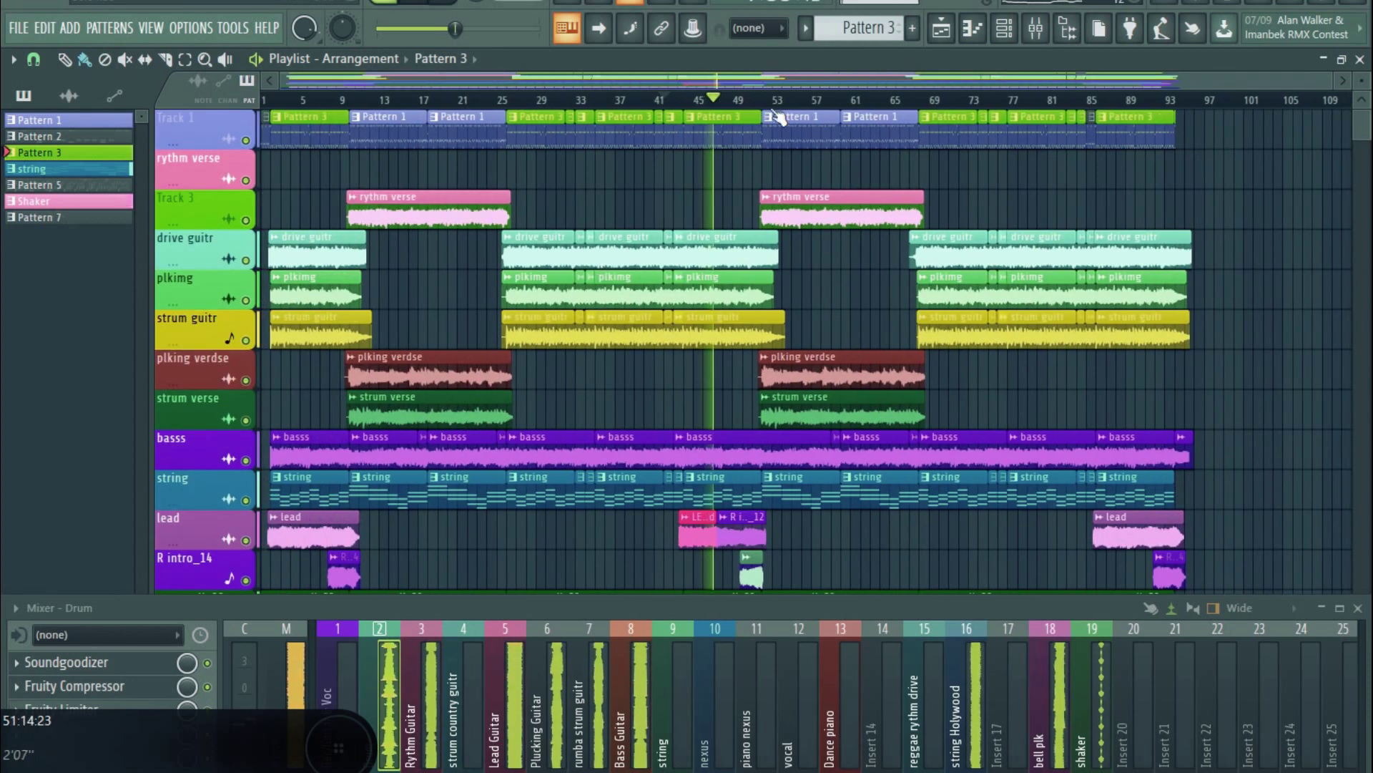
scroll(872, 206, "down", 2)
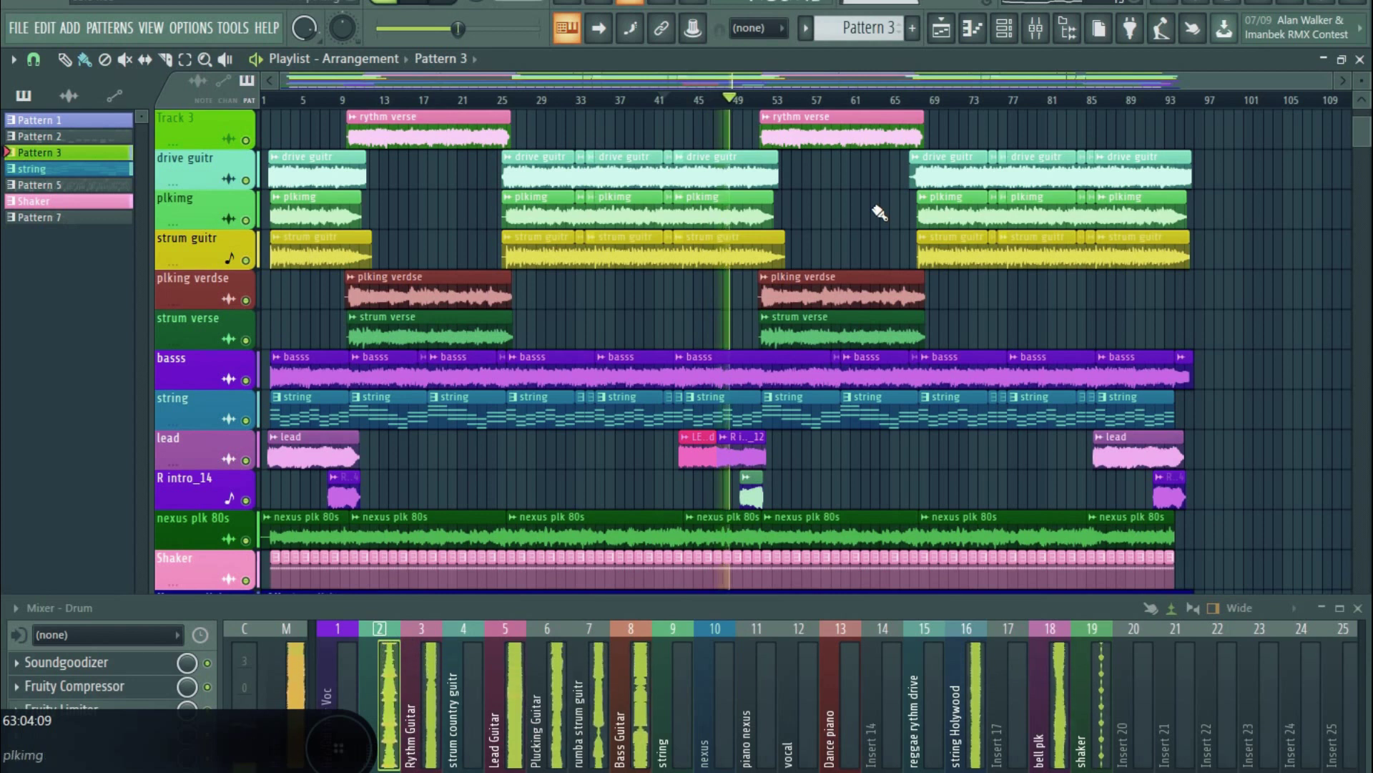
scroll(879, 212, "up", 1)
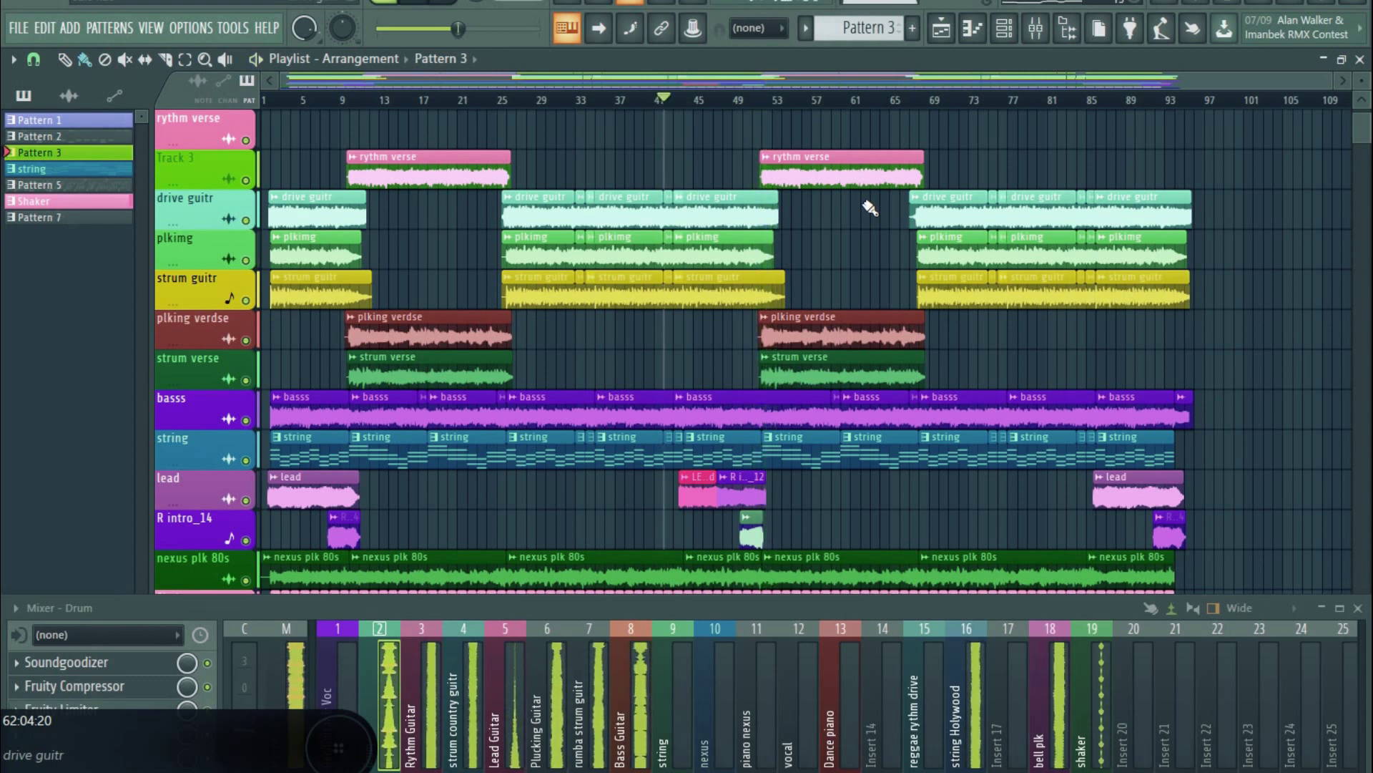
scroll(868, 211, "down", 4)
scroll(859, 212, "up", 5)
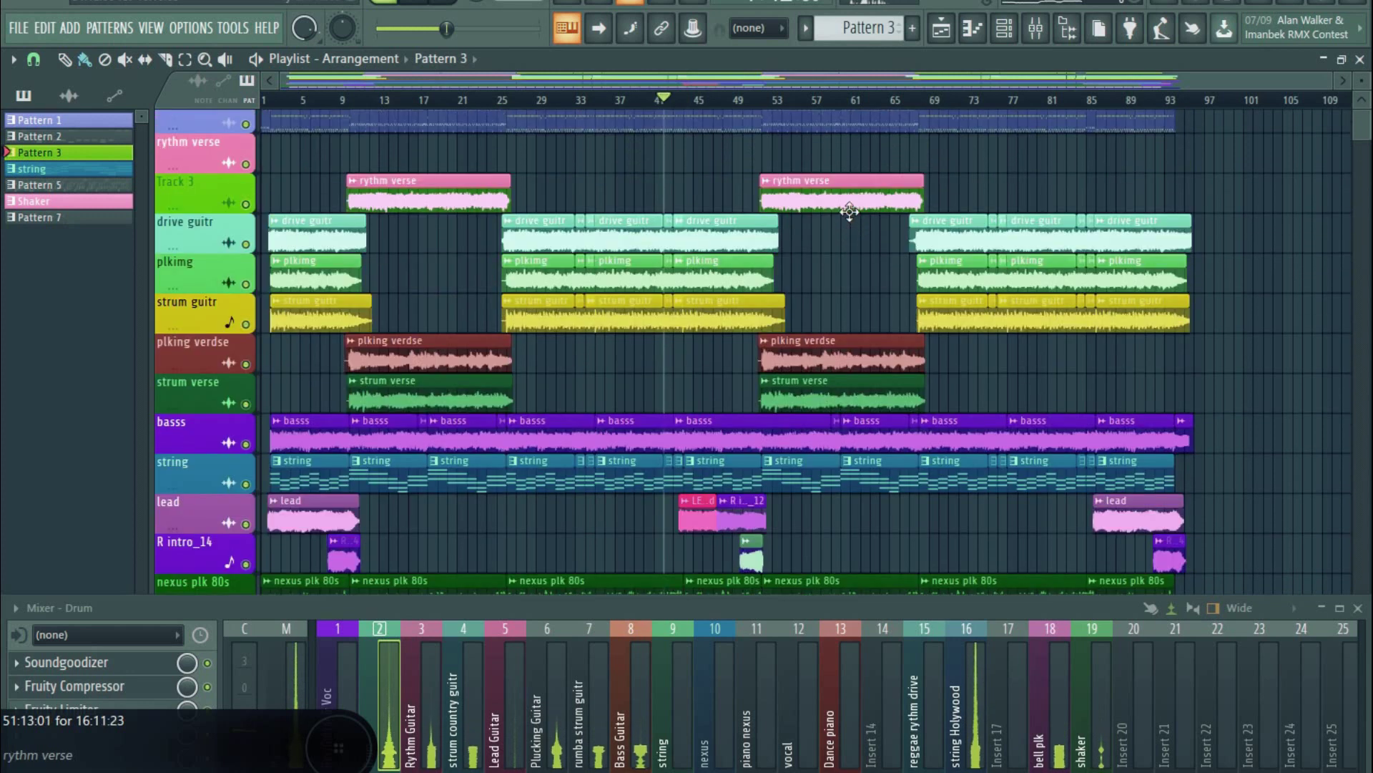
Review the playlist tracks once more and open the mixer to view the channel levels.
scroll(846, 212, "down", 1)
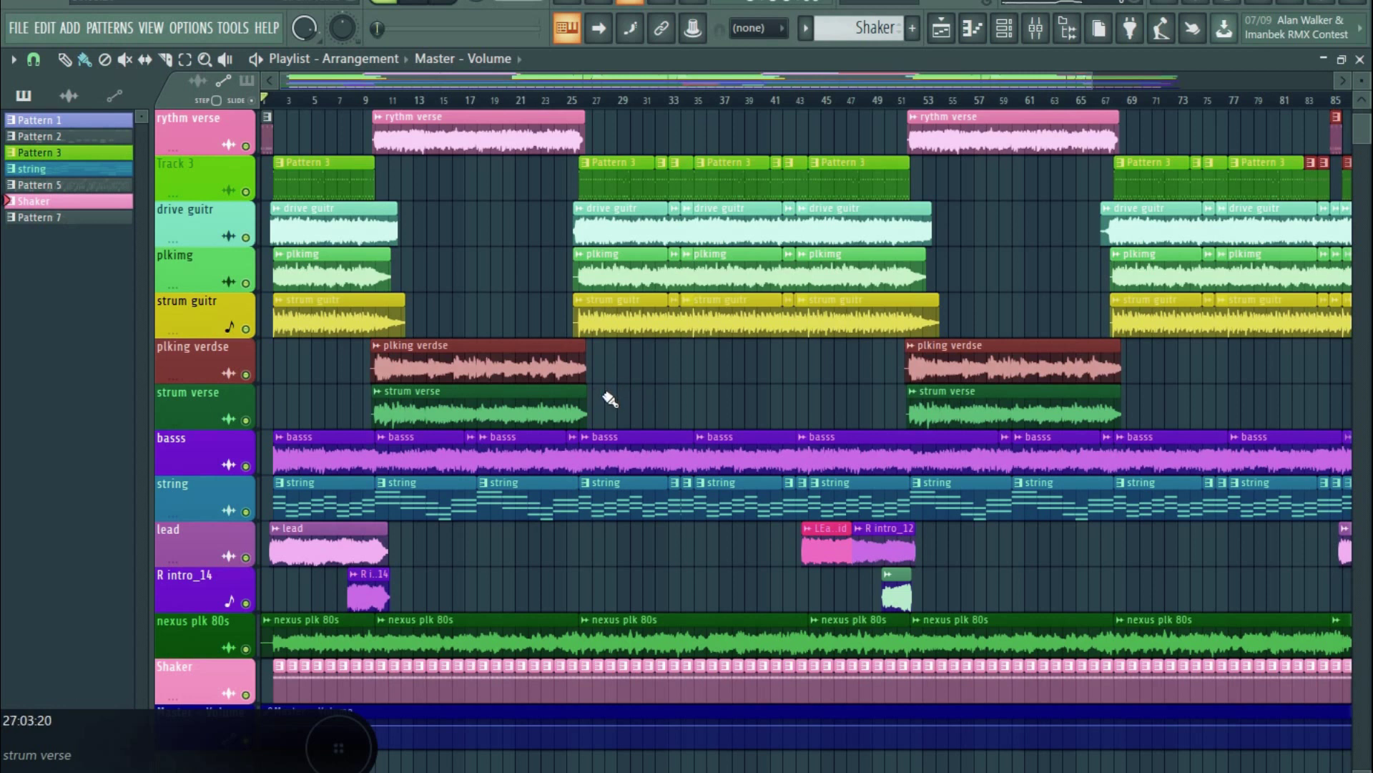
scroll(608, 399, "up", 1)
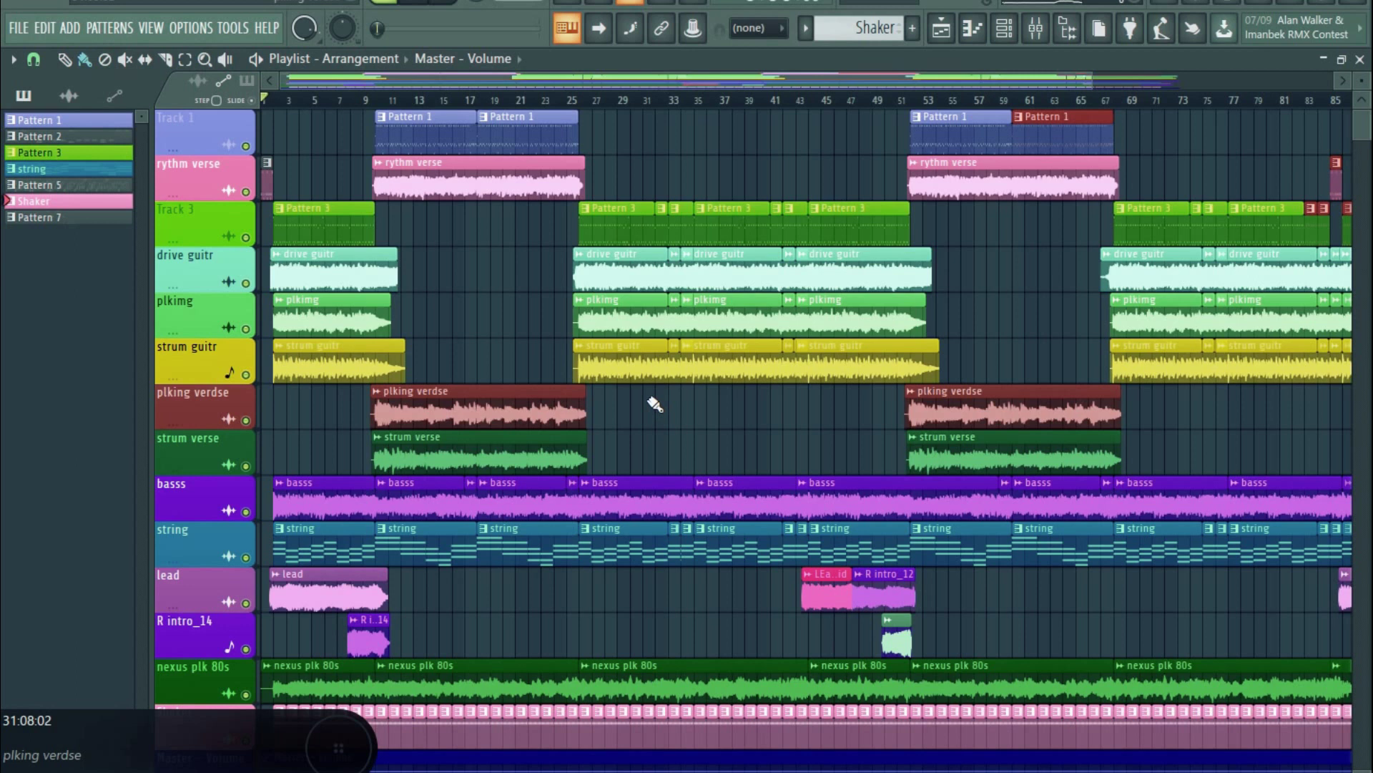
left_click(1036, 29)
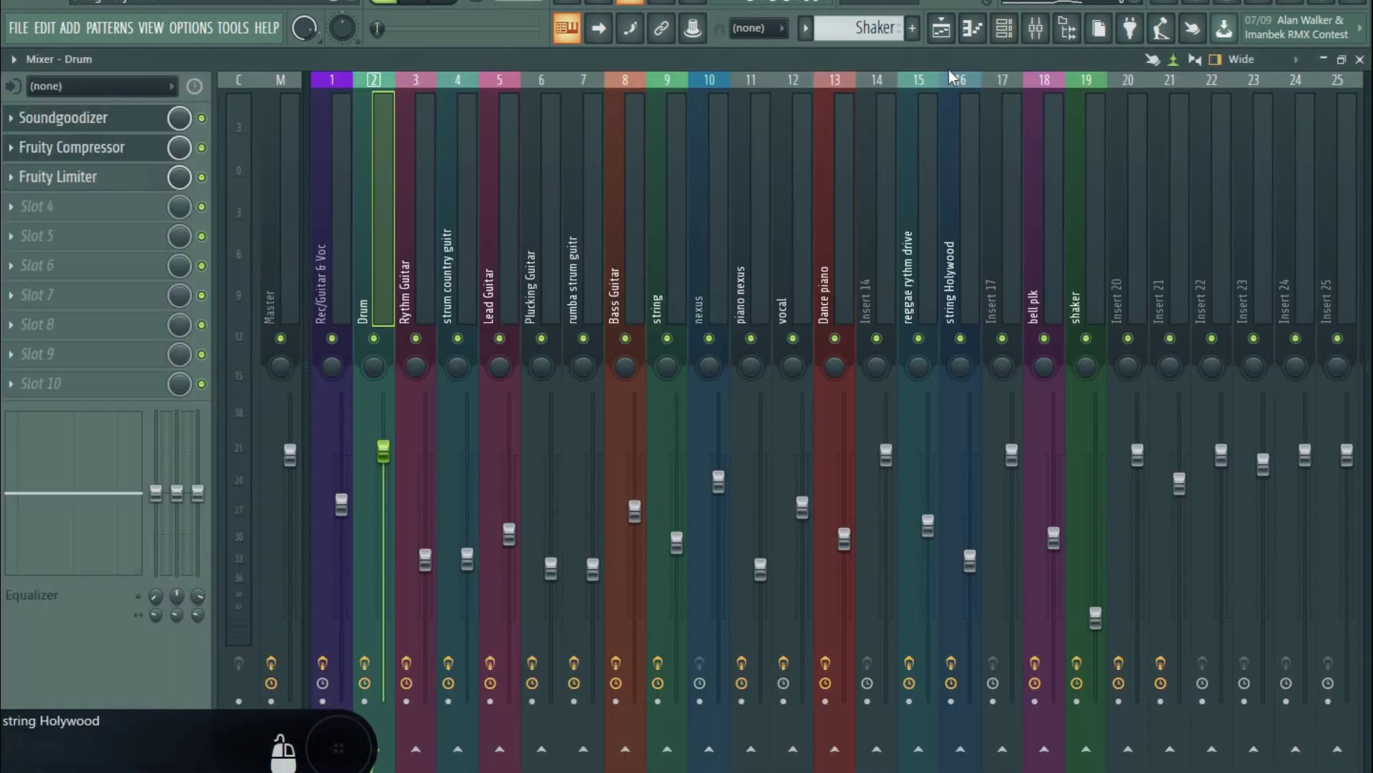